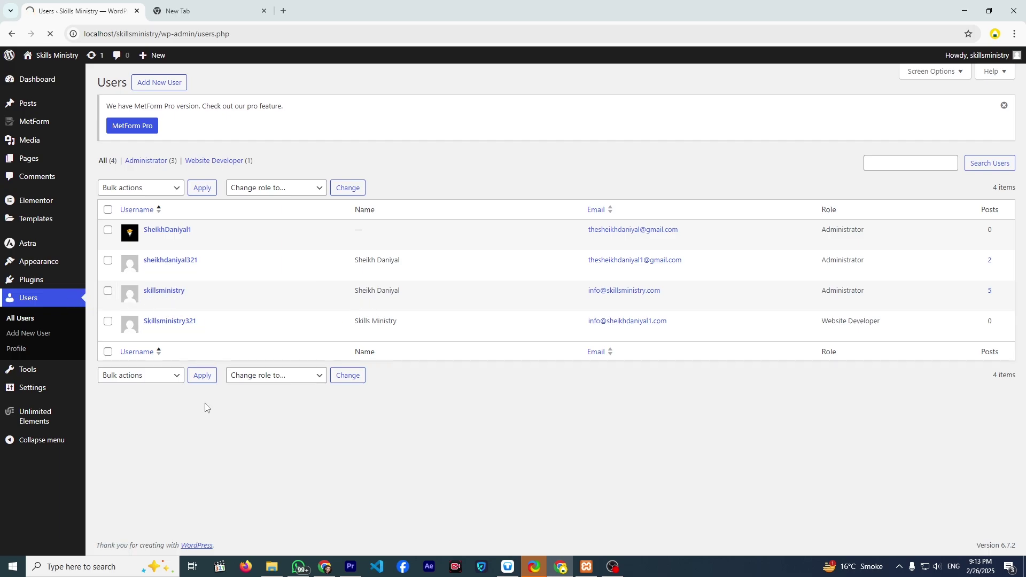
- Start a new user and enter its username and e-mail address
left_click(153, 86)
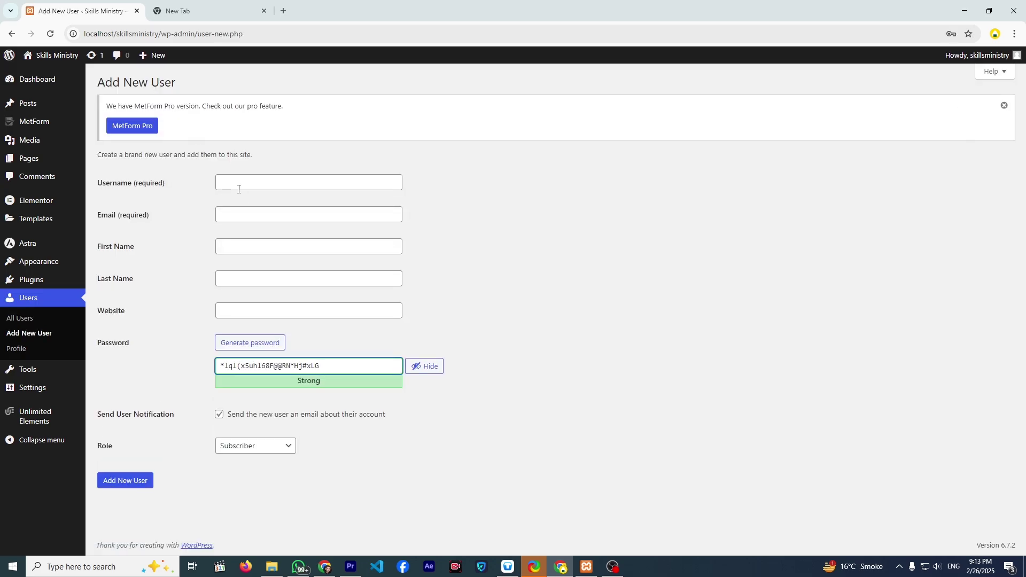
left_click(239, 190)
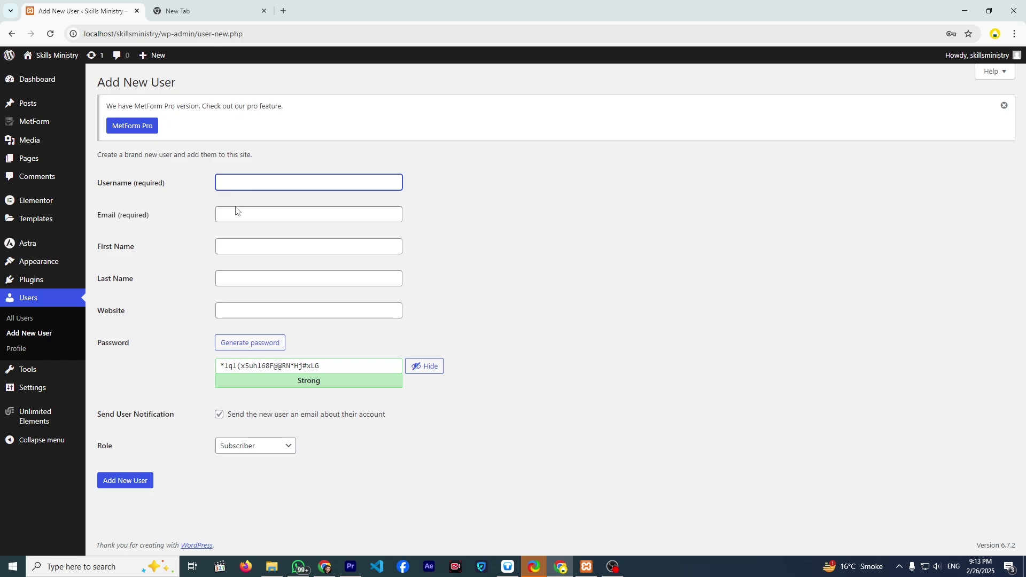
left_click(236, 212)
left_click(240, 182)
type("username1")
left_click(248, 209)
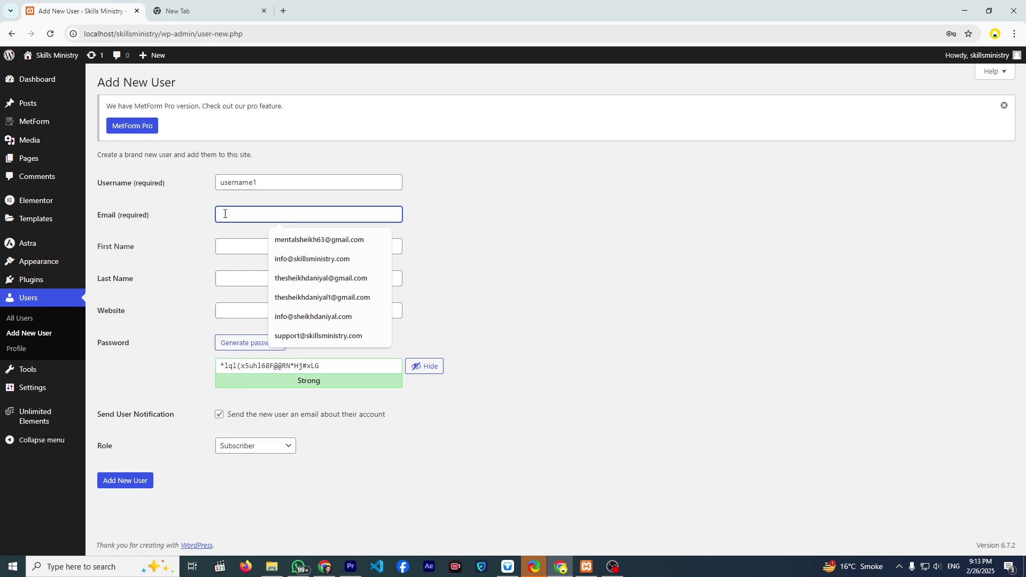
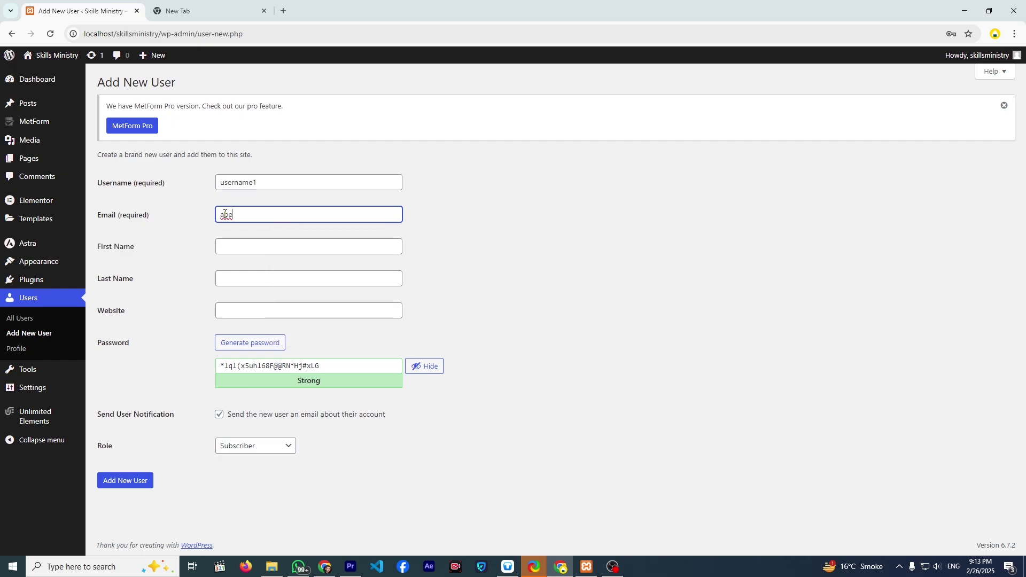
- Fill in the new user's first name, last name and the local site address as website
left_click(253, 245)
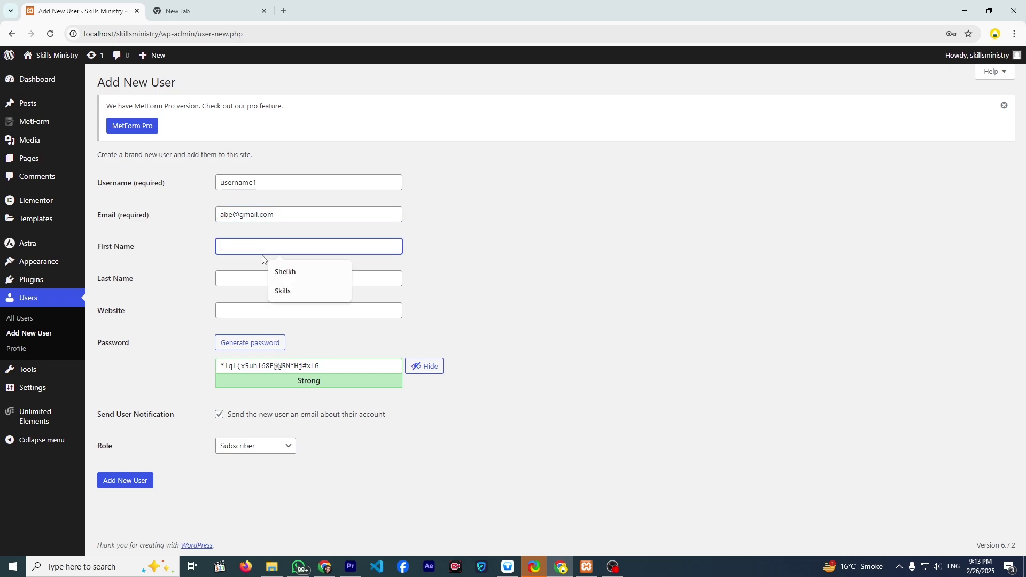
left_click(282, 290)
left_click(263, 278)
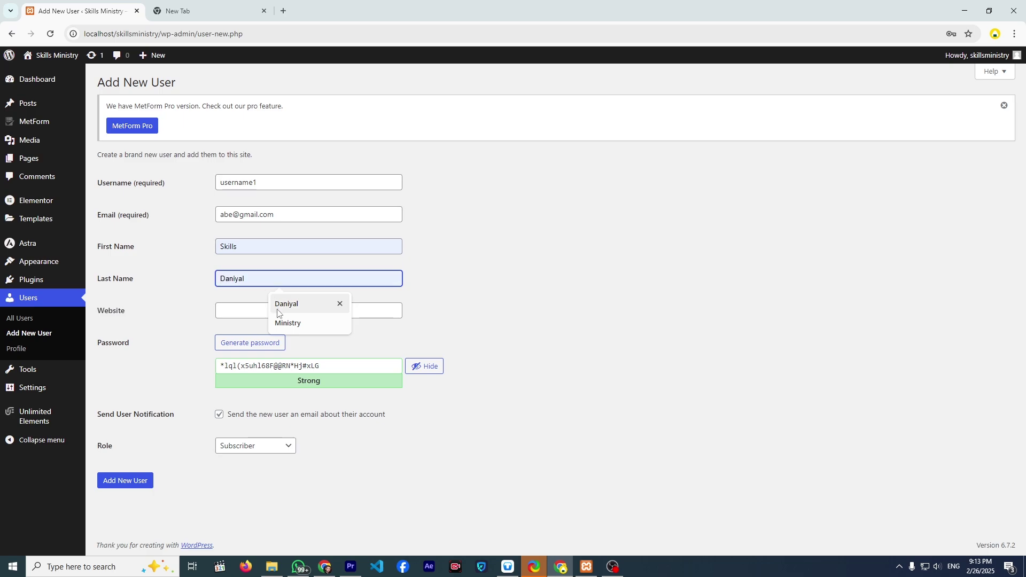
left_click(283, 323)
left_click(256, 313)
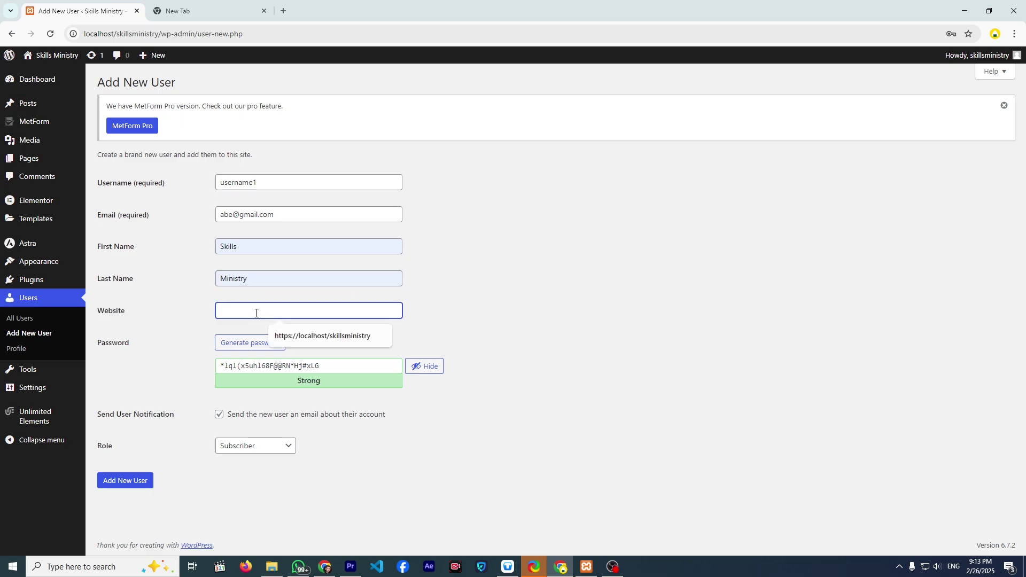
left_click(283, 337)
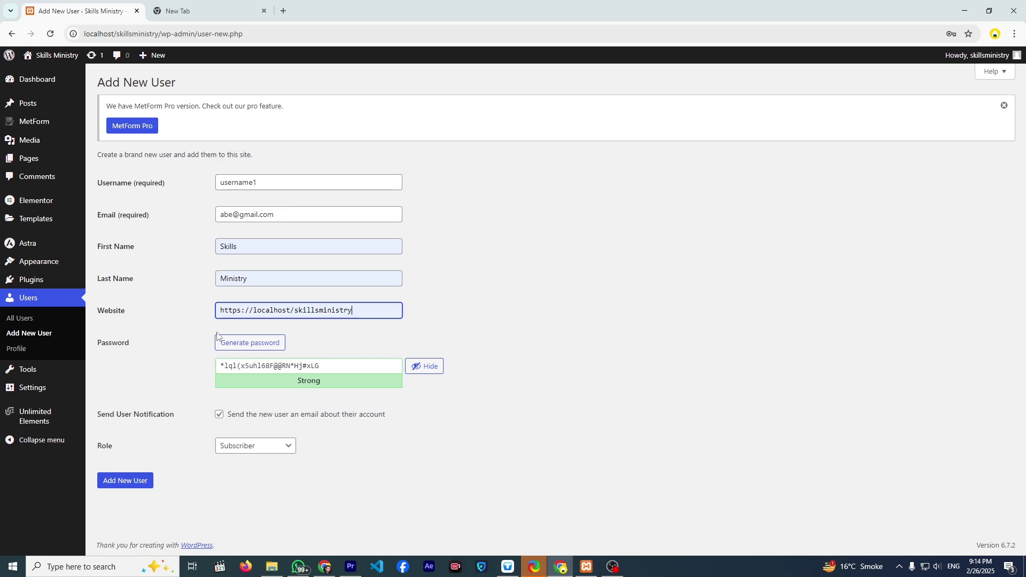
- Keep the generated strong password and set the role to Editor
left_click_drag(324, 368, 207, 369)
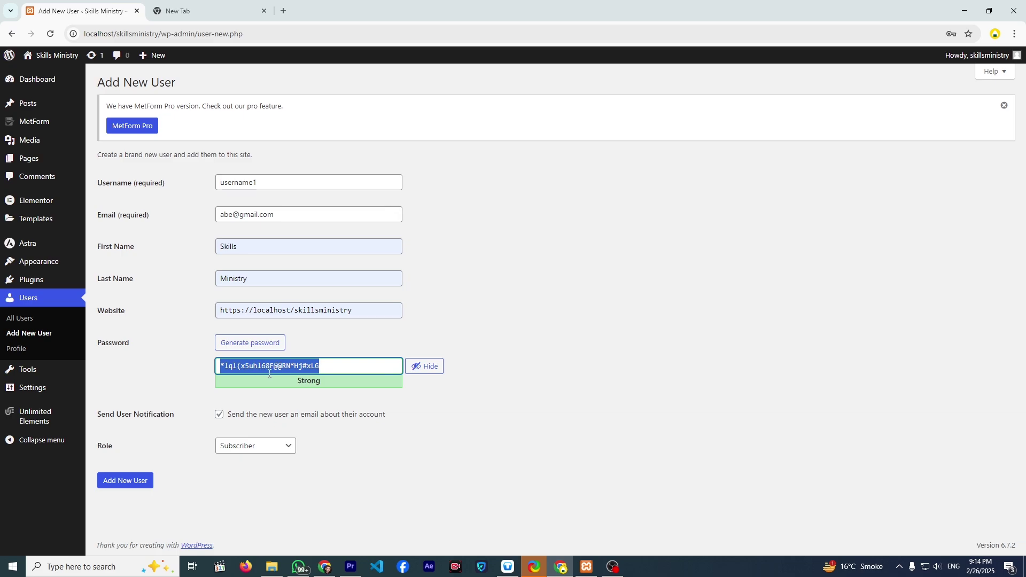
left_click(185, 341)
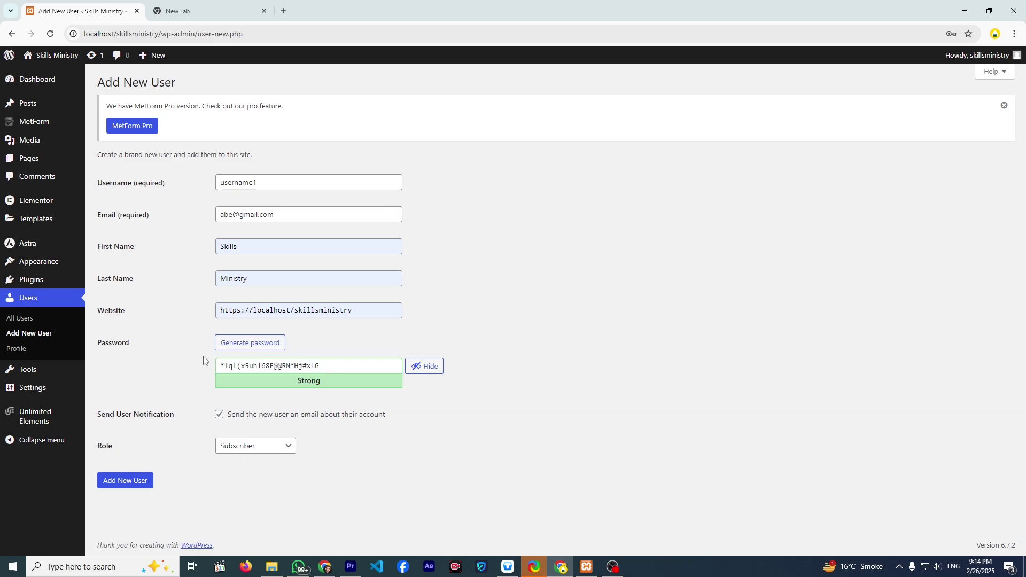
left_click(241, 445)
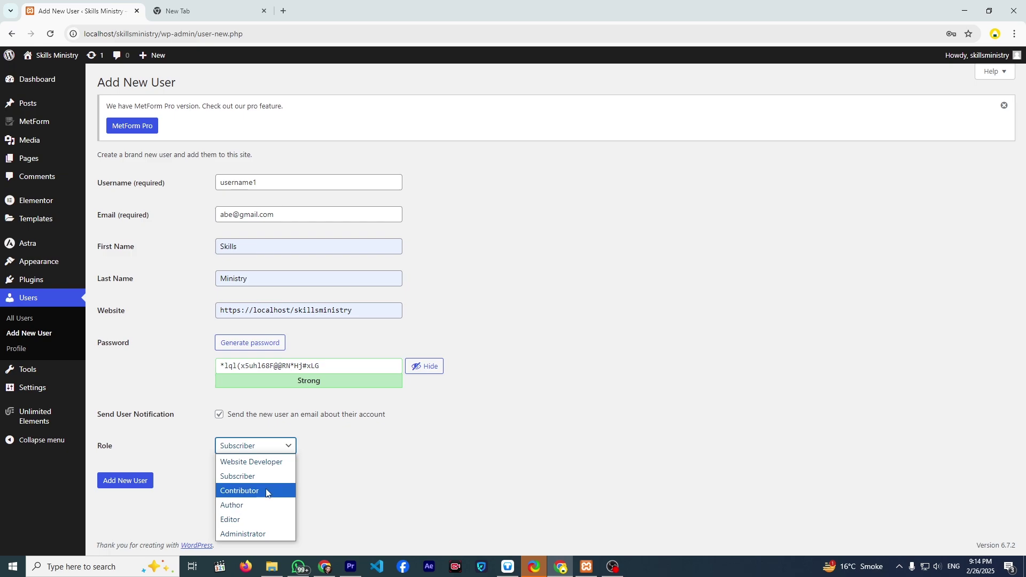
left_click(258, 515)
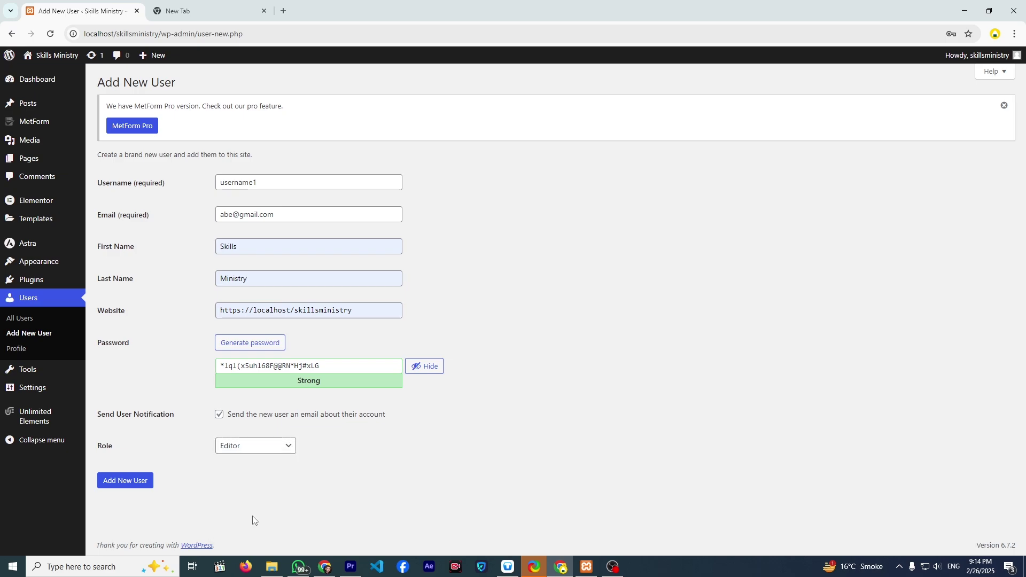
- Create the Editor user, save its login in the browser, and log out of the admin account
left_click(119, 483)
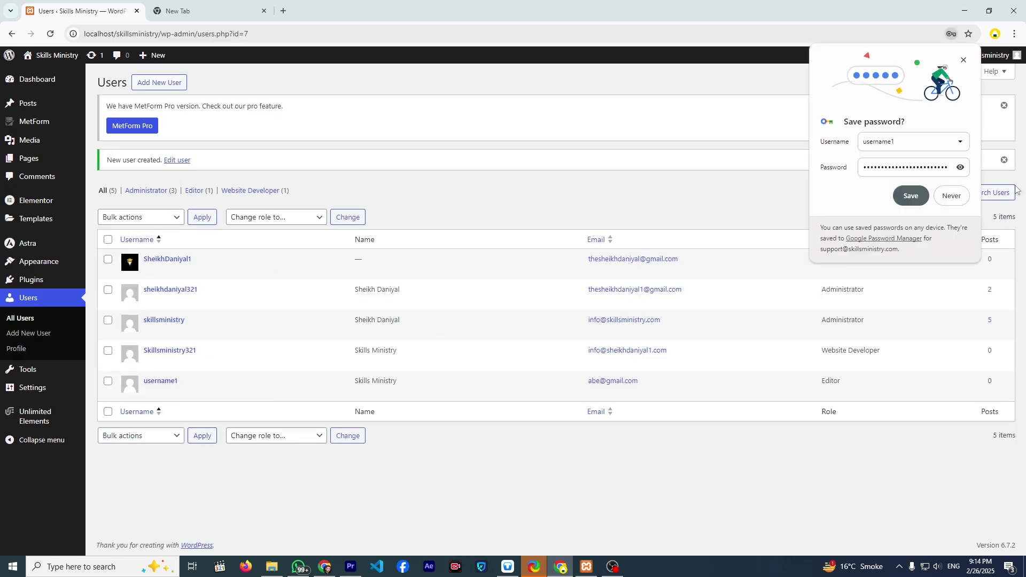
left_click(912, 196)
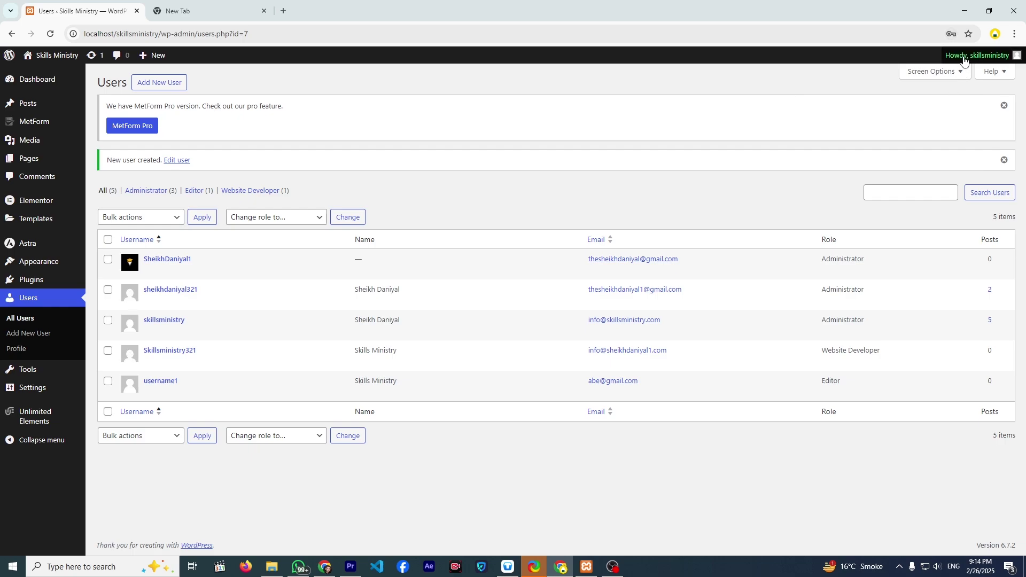
mouse_move(964, 56)
left_click(954, 104)
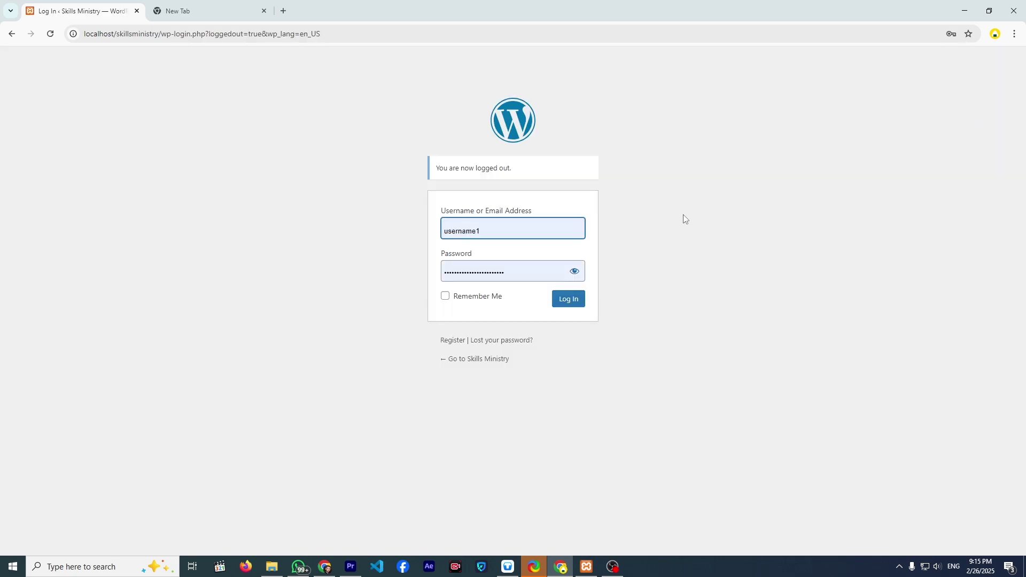
- Log in as the new Editor, look over its limited dashboard, then log out
left_click(560, 302)
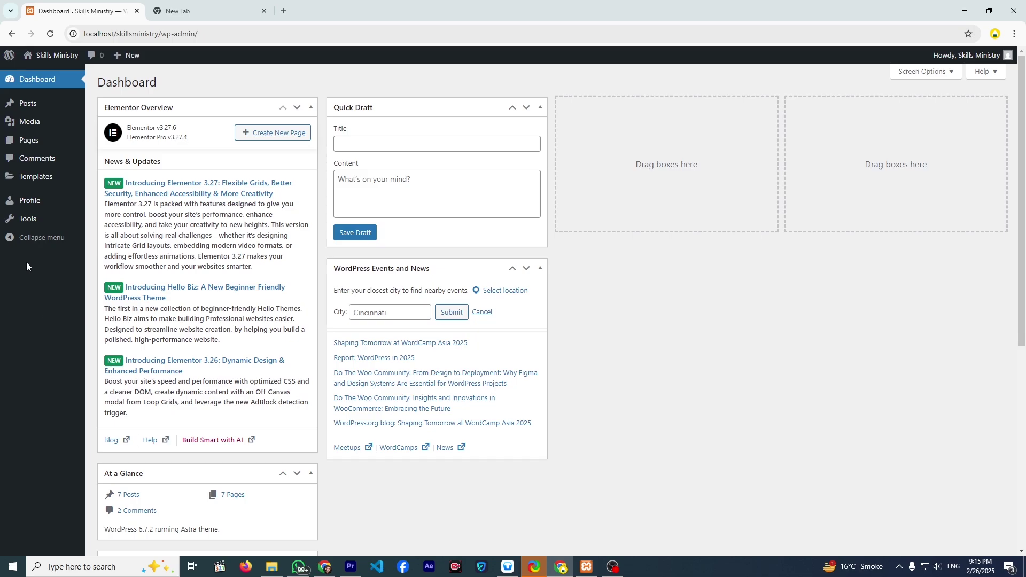
mouse_move(51, 180)
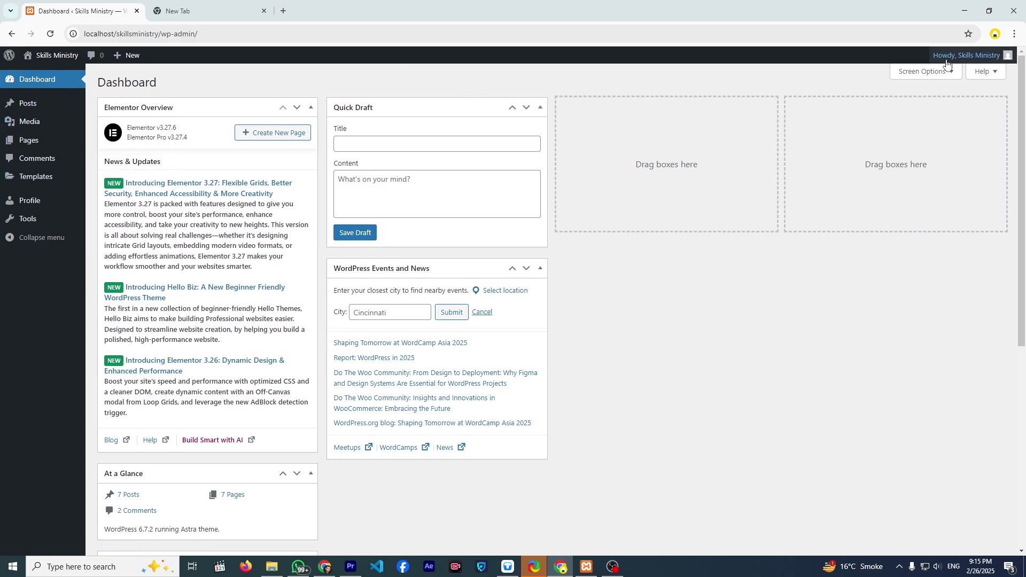
mouse_move(967, 55)
left_click(953, 114)
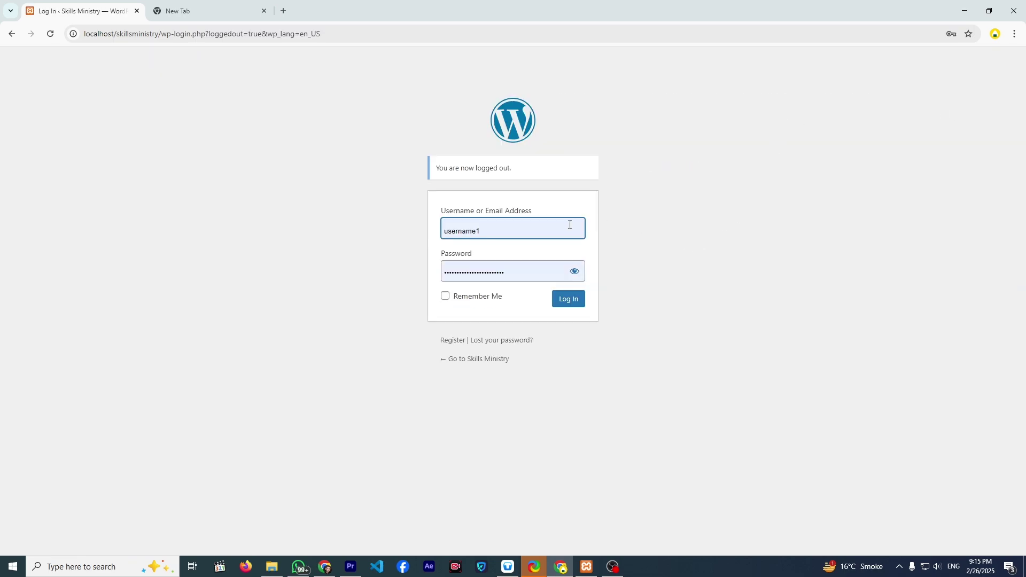
- Log back in as administrator using the browser's saved login
left_click(556, 231)
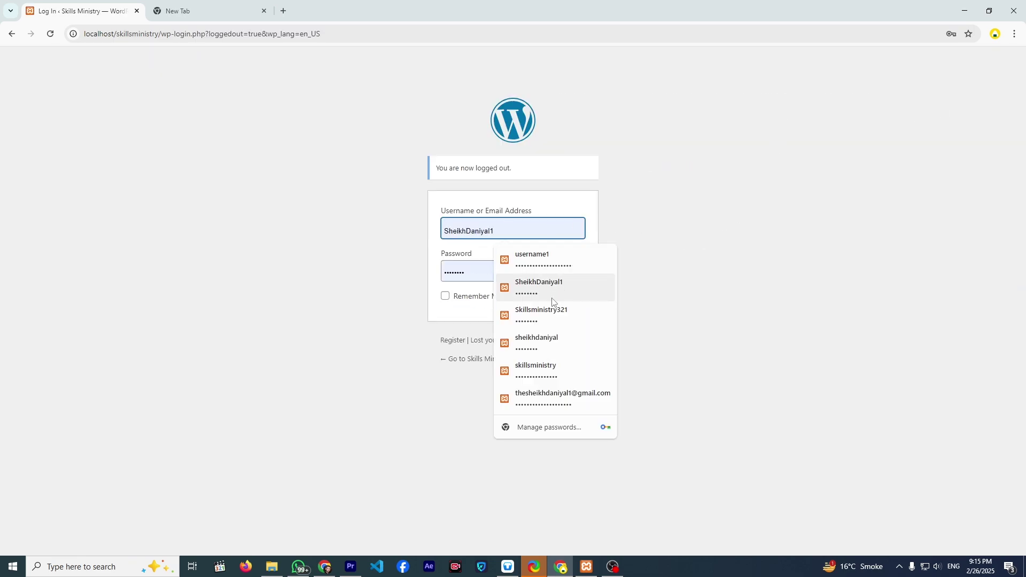
left_click(552, 368)
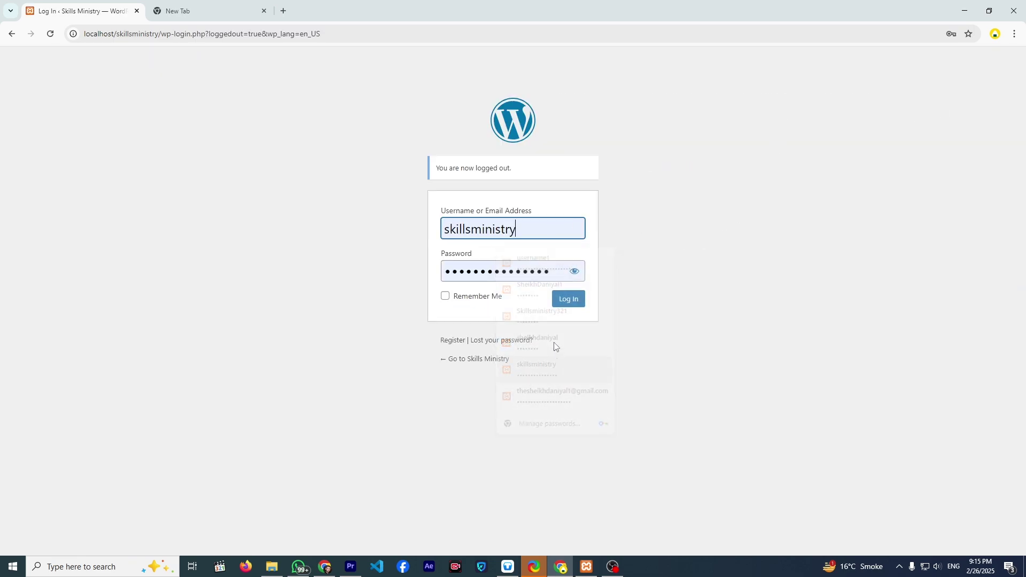
left_click(565, 308)
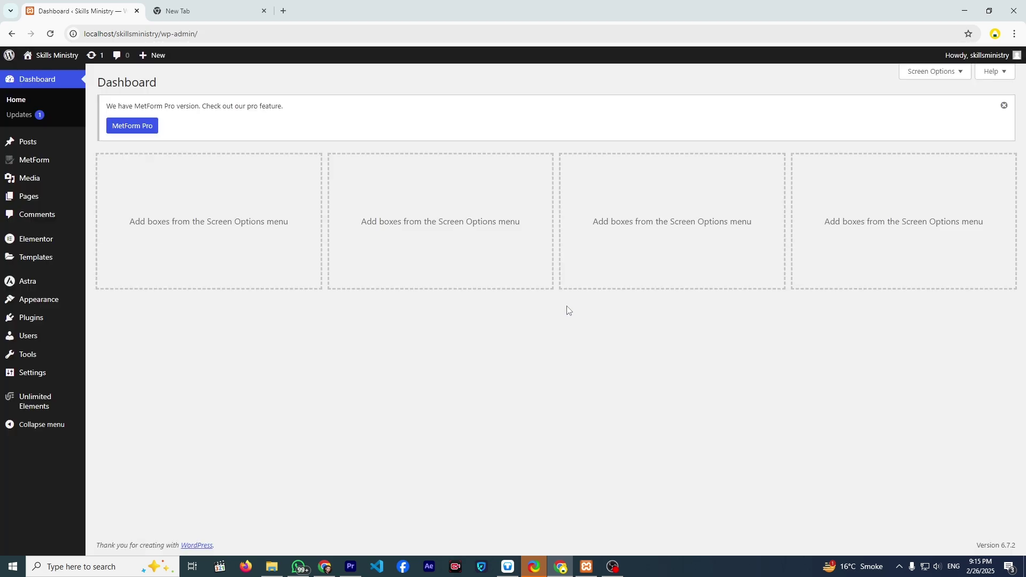
- From Users, go to Settings > General, click into the empty Tagline field, then switch to the new tab
left_click(34, 334)
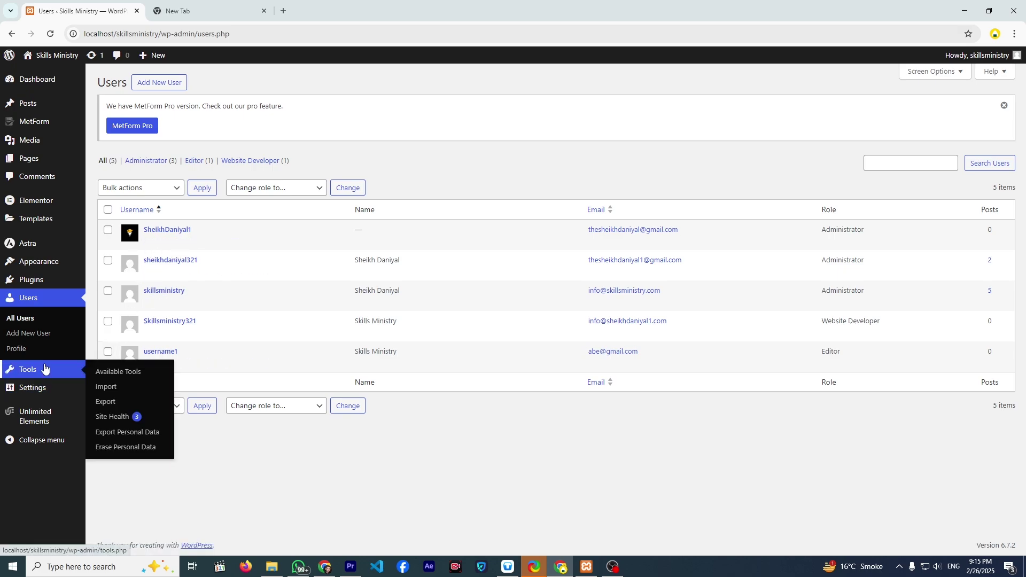
mouse_move(58, 400)
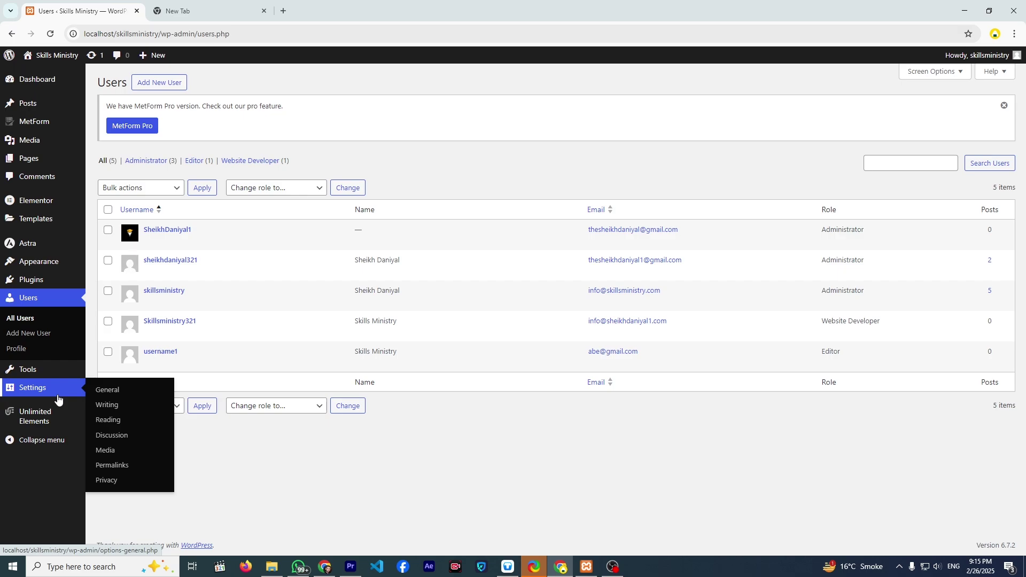
mouse_move(40, 373)
left_click(48, 390)
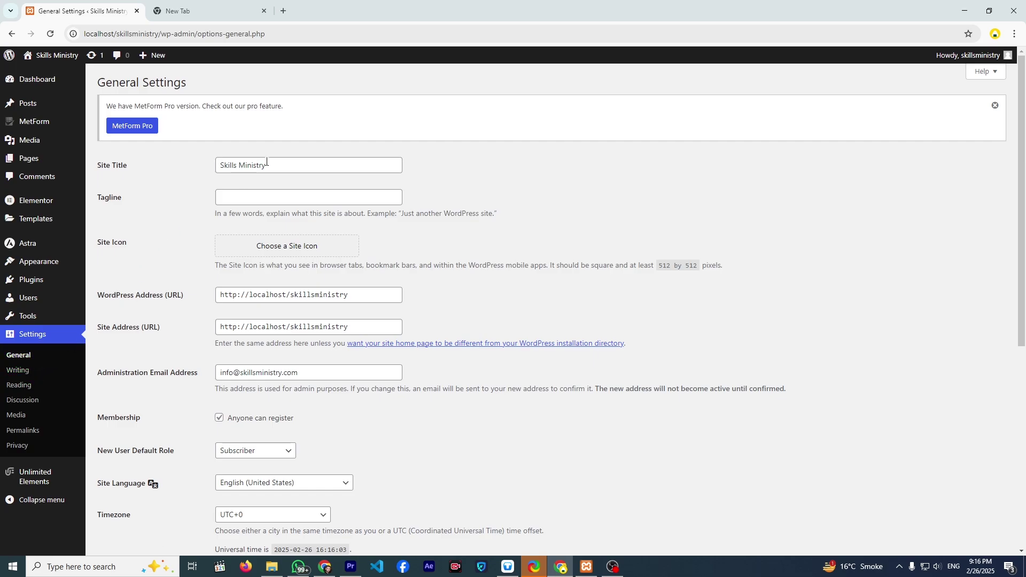
left_click_drag(267, 165, 199, 166)
left_click(249, 200)
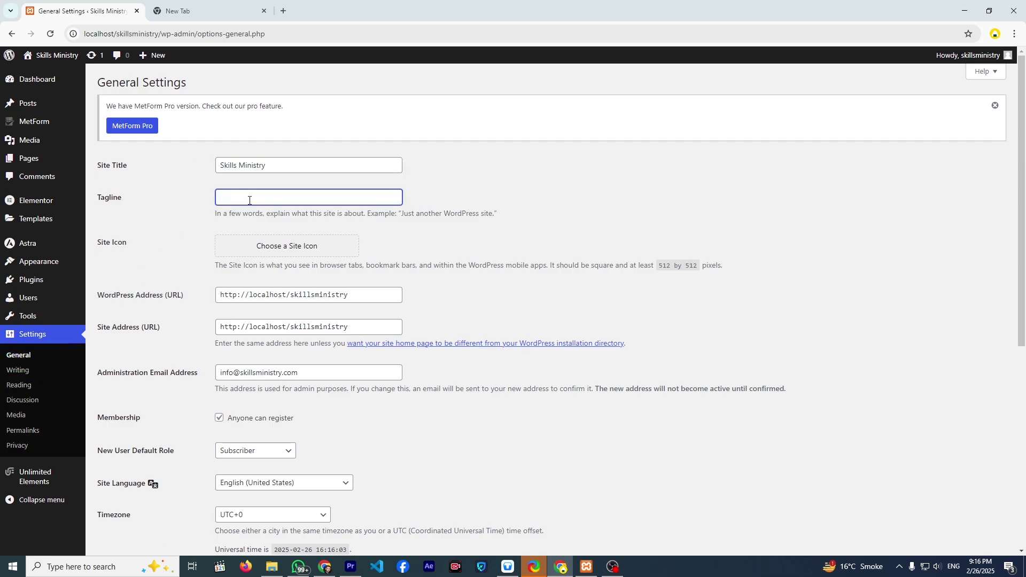
left_click(224, 11)
- Google 'tagline for clothing brand' for slogan ideas and go back to the WordPress tab
left_click(396, 192)
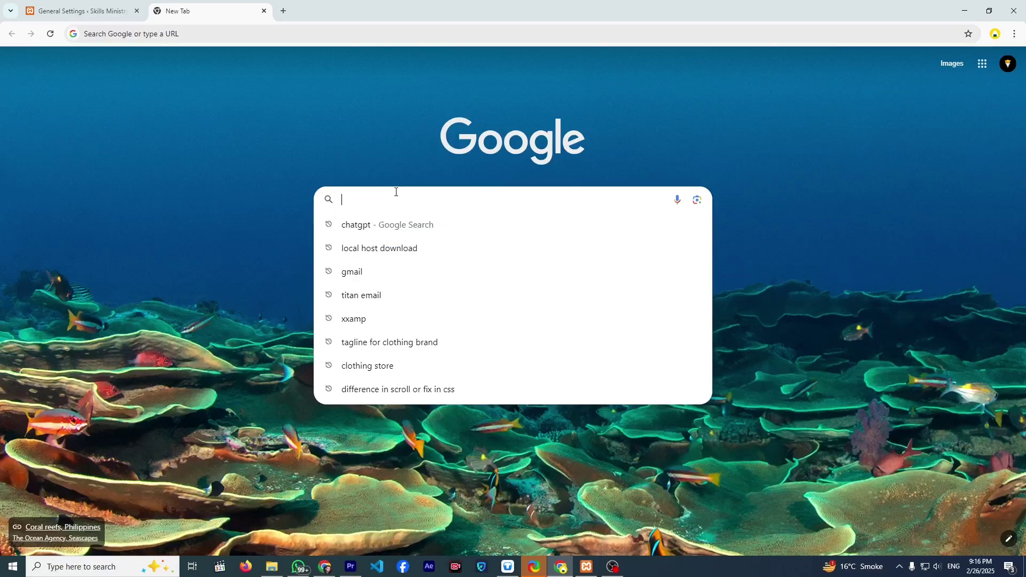
type("ta")
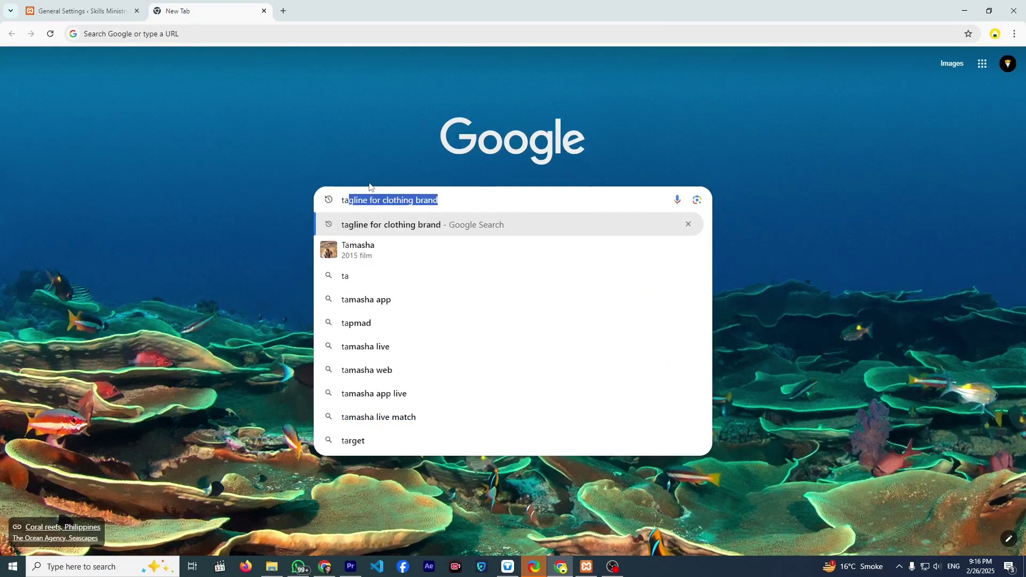
left_click(382, 225)
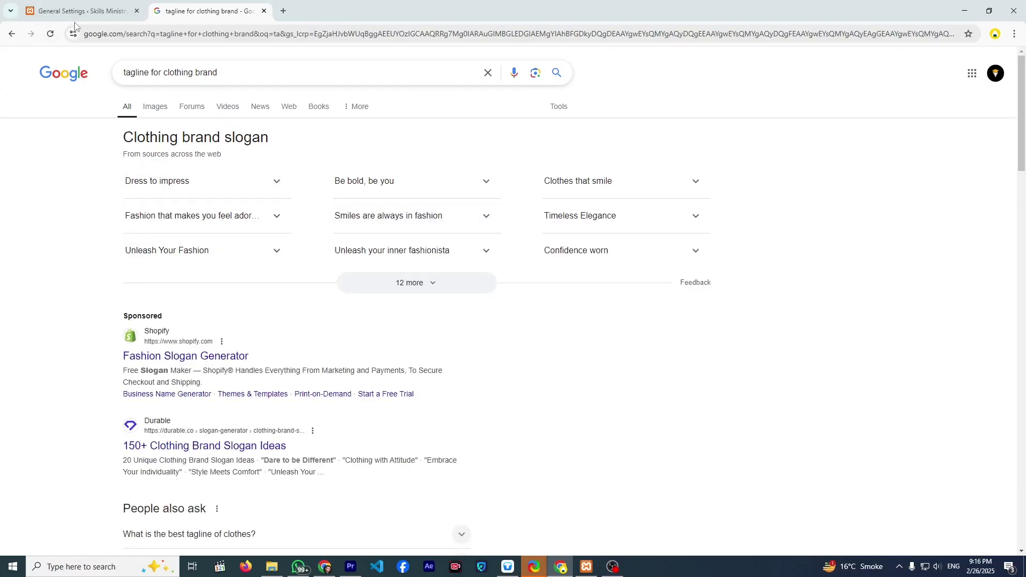
left_click(116, 13)
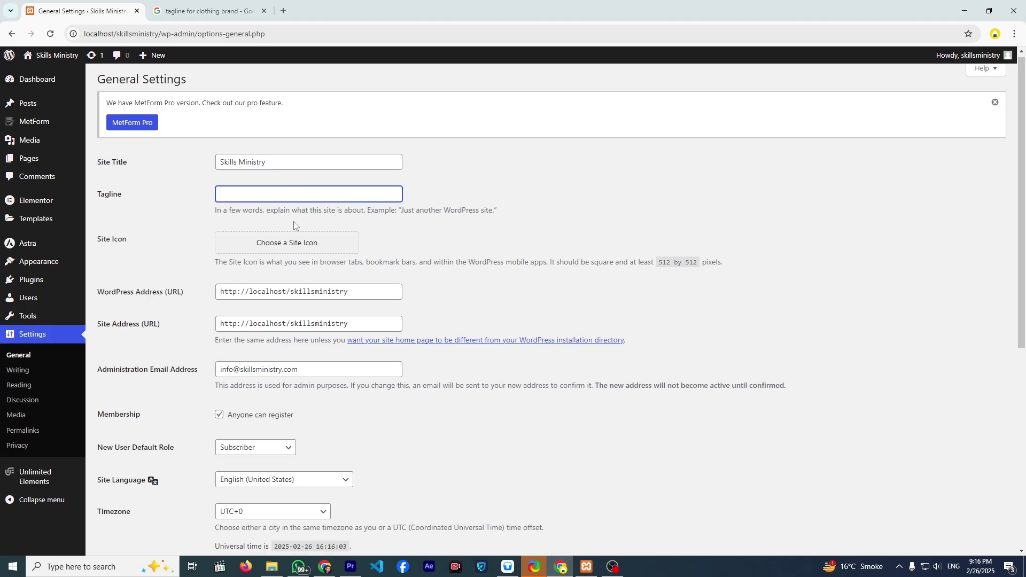
- Choose the graduation-cap image from the media library for the site icon
scroll(294, 225, "down", 3)
scroll(235, 215, "up", 3)
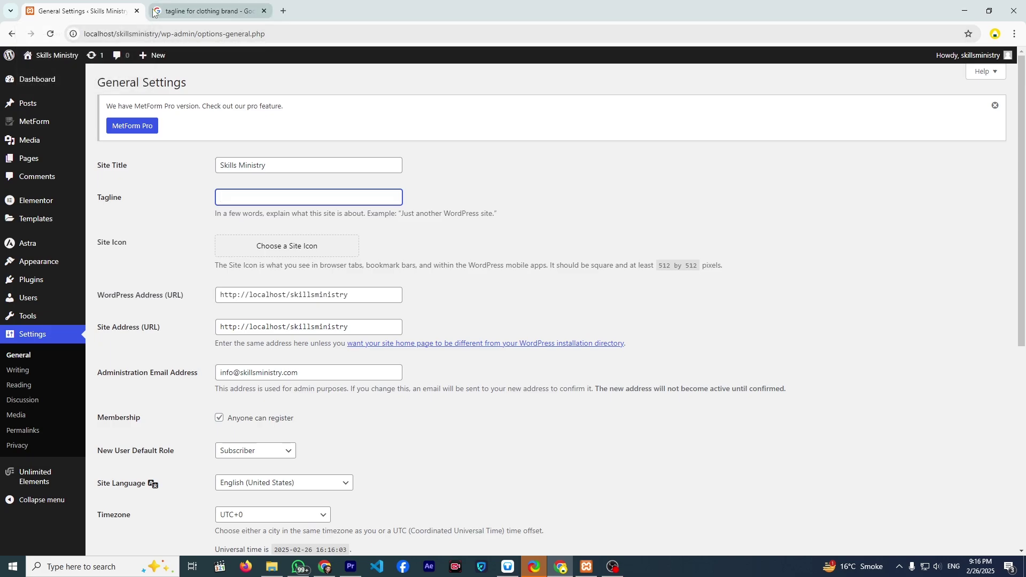
scroll(305, 197, "down", 2)
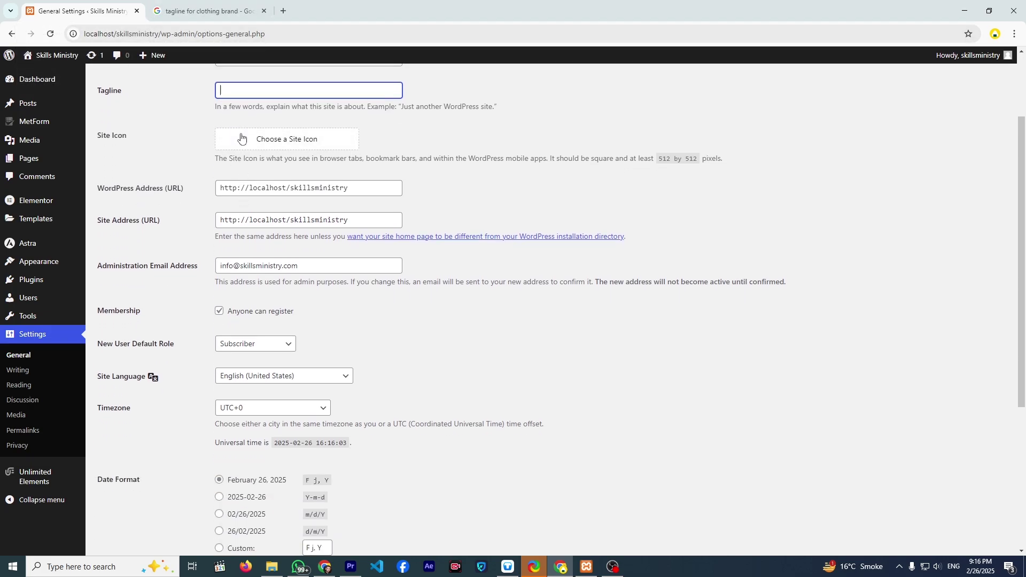
scroll(256, 159, "down", 1)
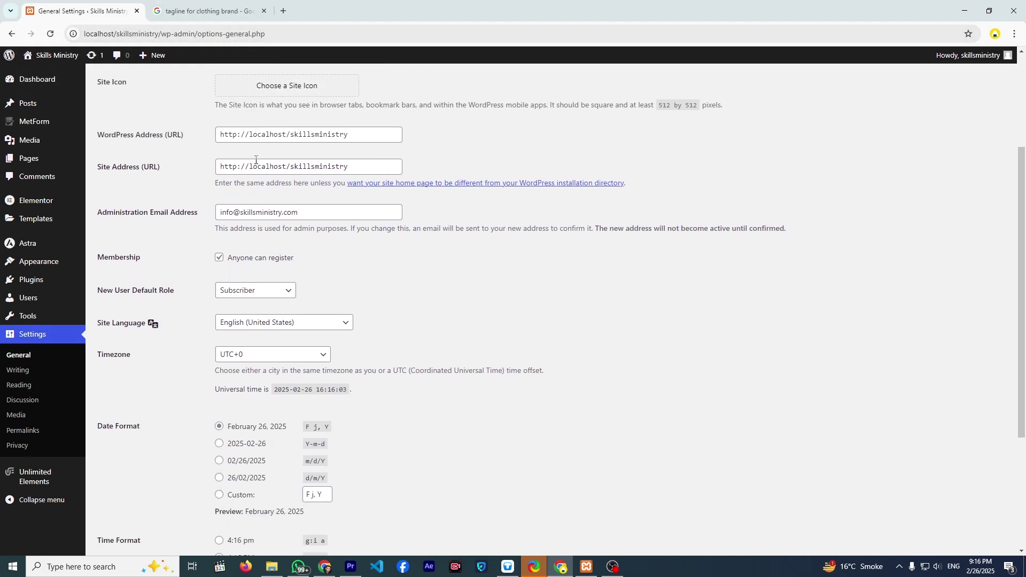
scroll(256, 160, "up", 1)
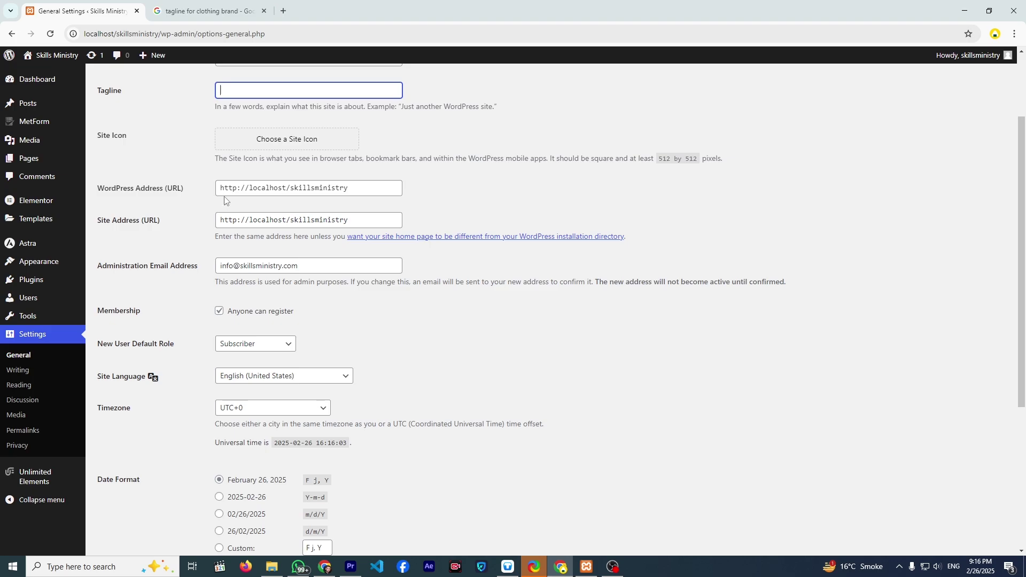
scroll(233, 195, "down", 2)
scroll(253, 152, "up", 1)
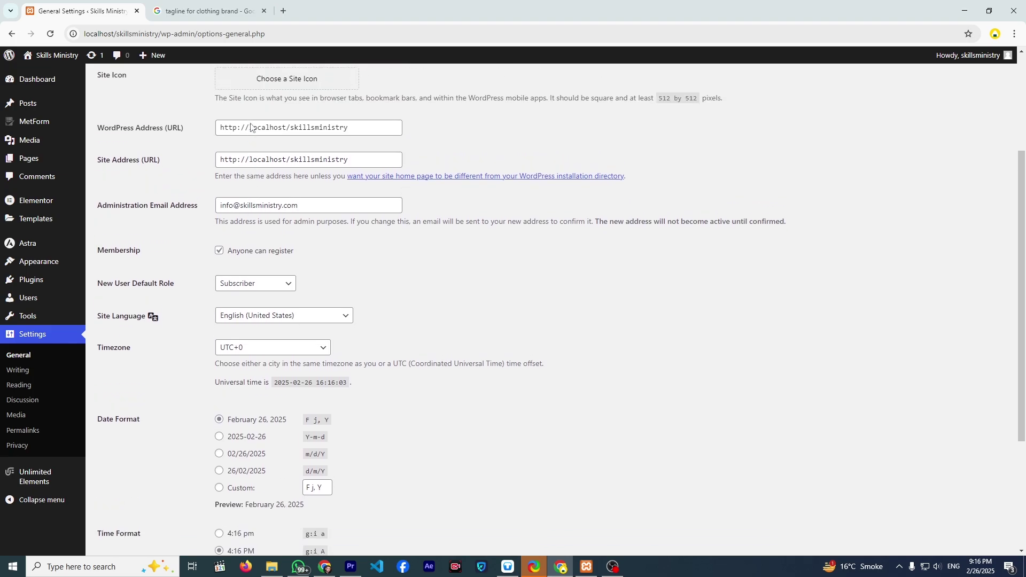
scroll(255, 155, "up", 3)
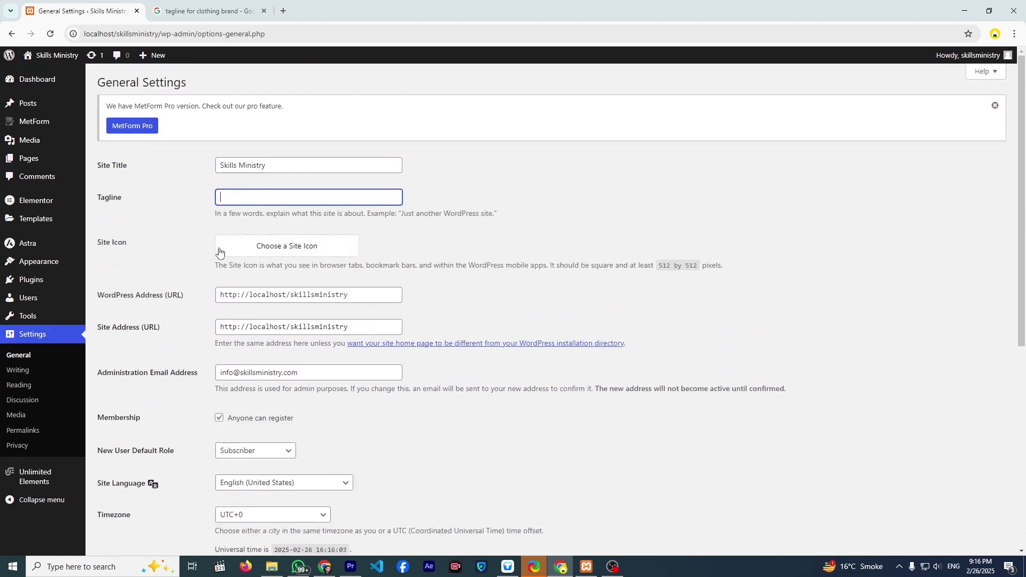
left_click(242, 253)
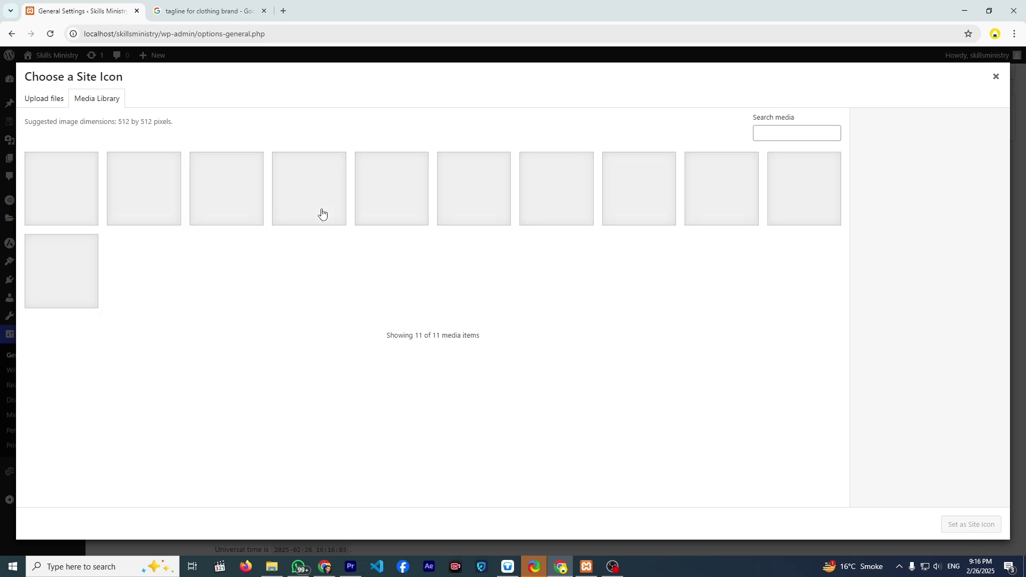
double_click(406, 202)
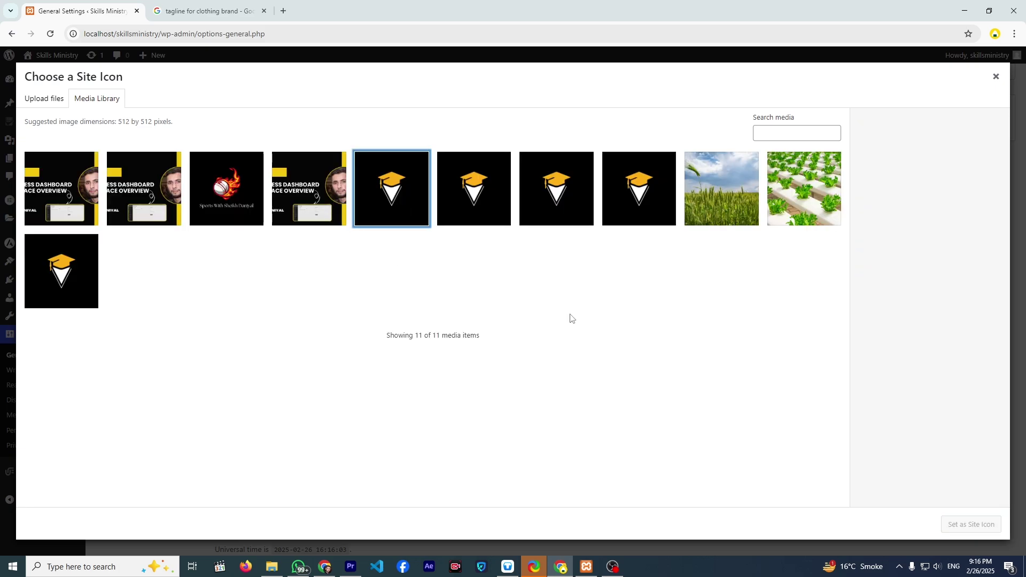
left_click(416, 198)
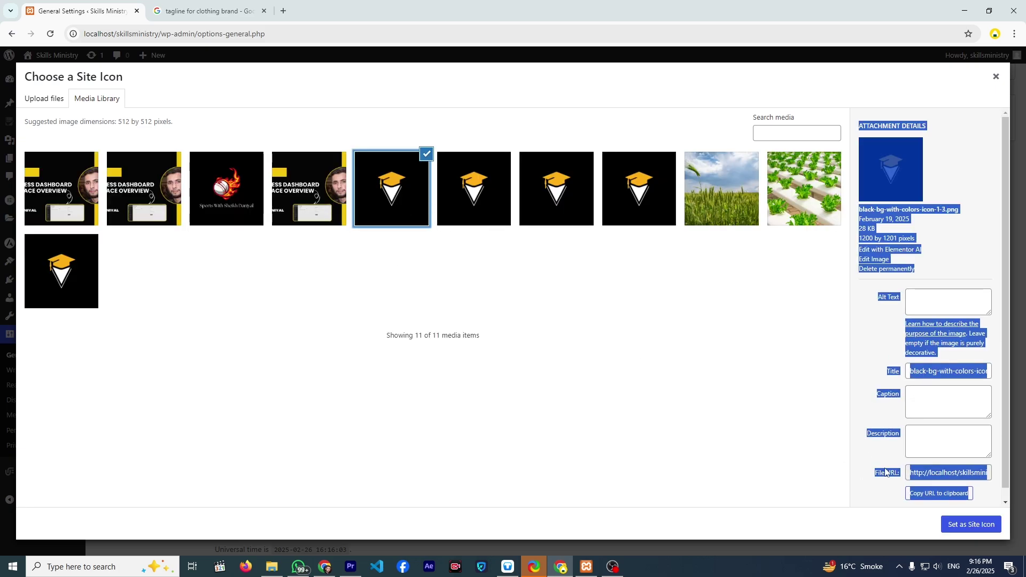
- Set it as site icon and attempt the crop, which fails; open a new browser tab
left_click(966, 525)
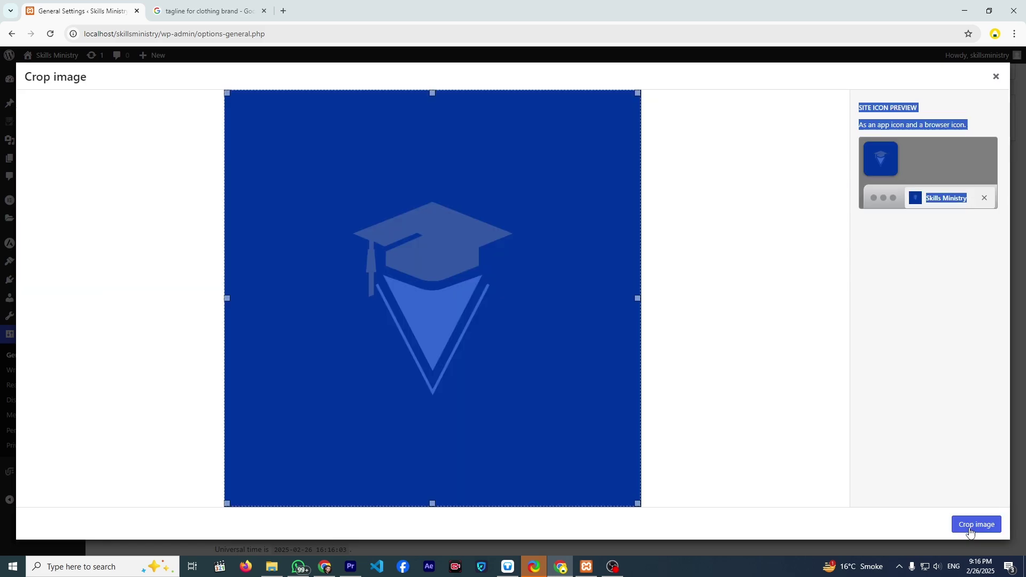
left_click(966, 525)
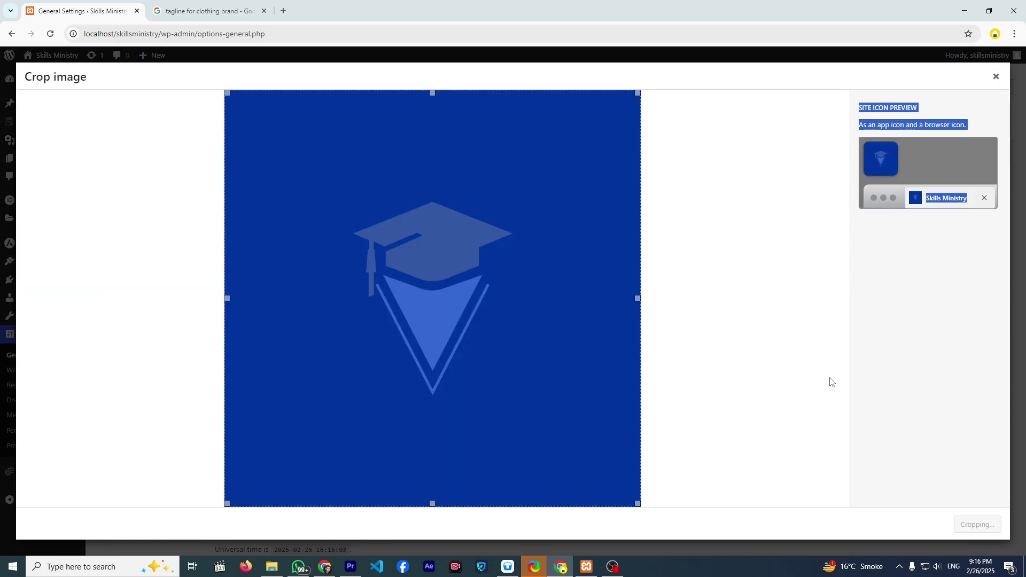
left_click(284, 10)
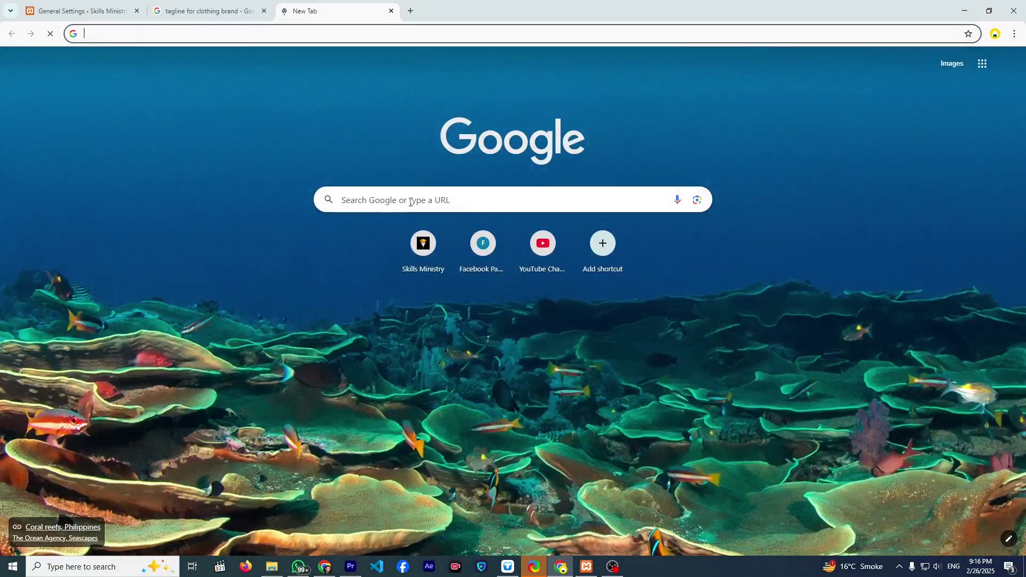
- Search Google for an image pixel converter and open ResizePixel
left_click(409, 201)
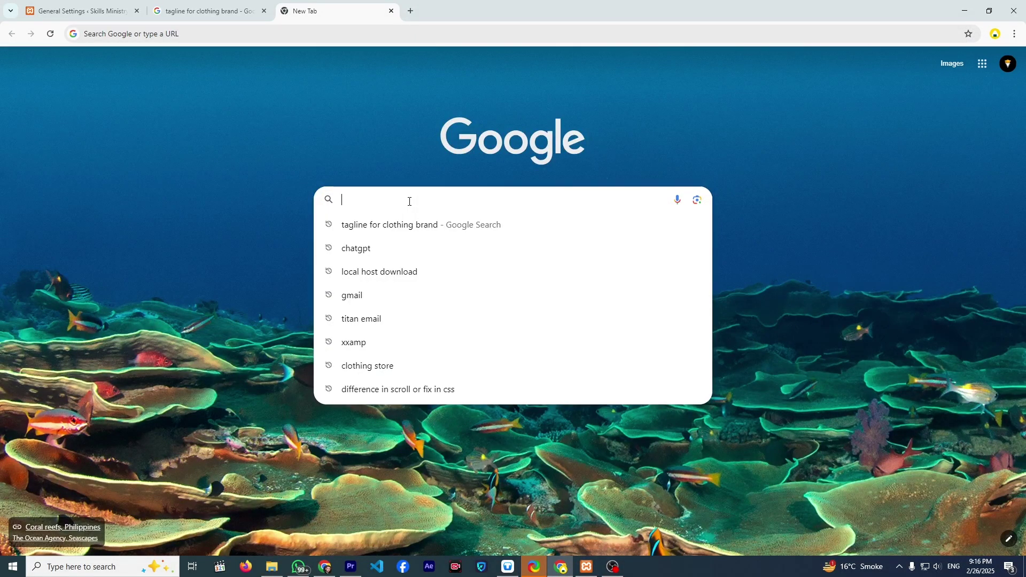
type("image")
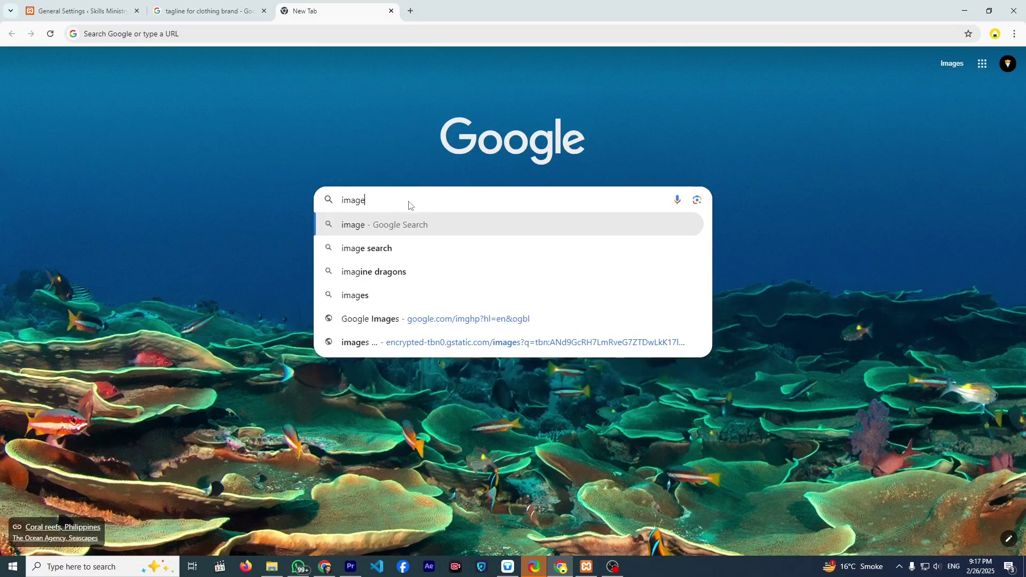
type(" picel")
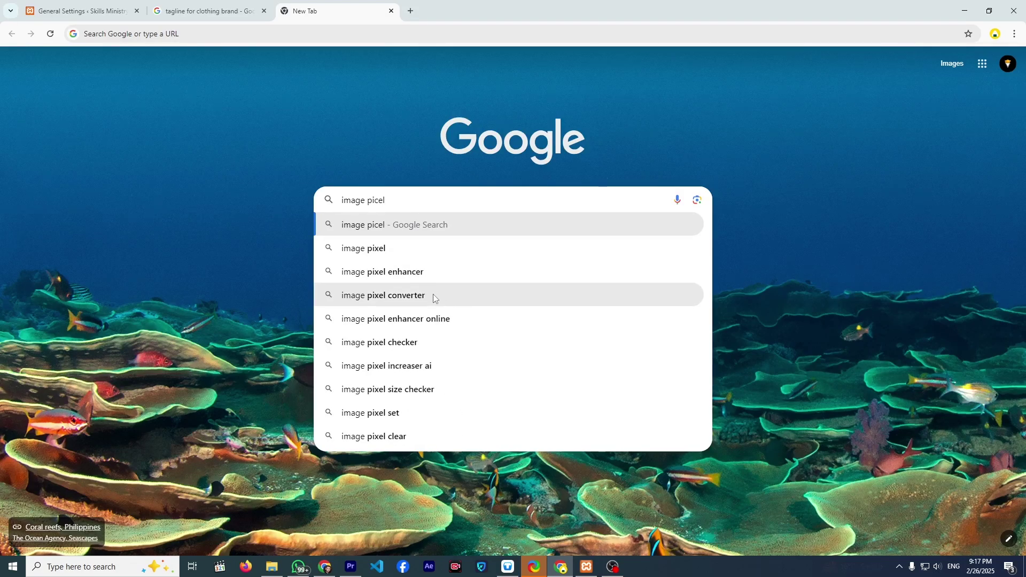
left_click(433, 295)
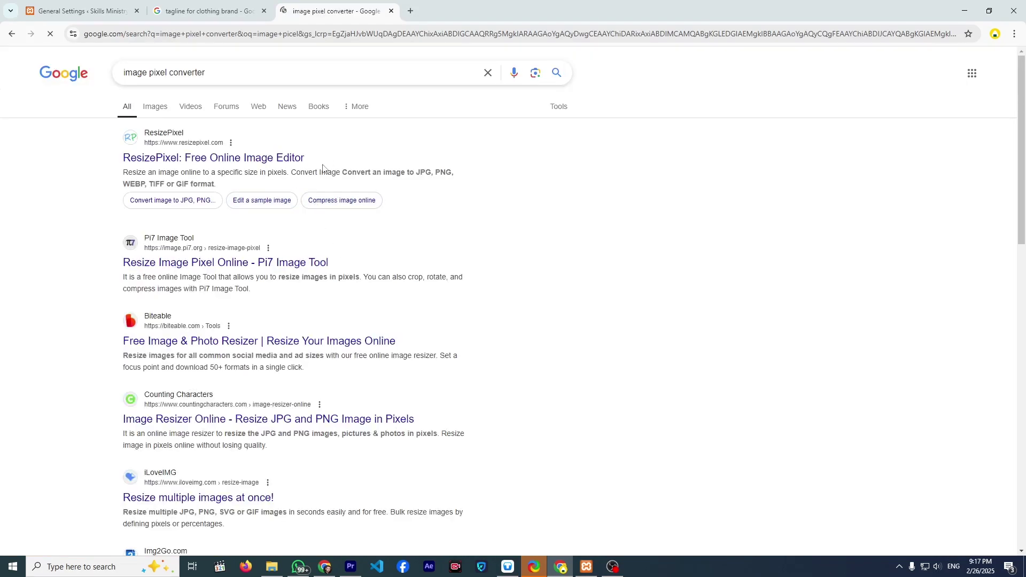
left_click(277, 159)
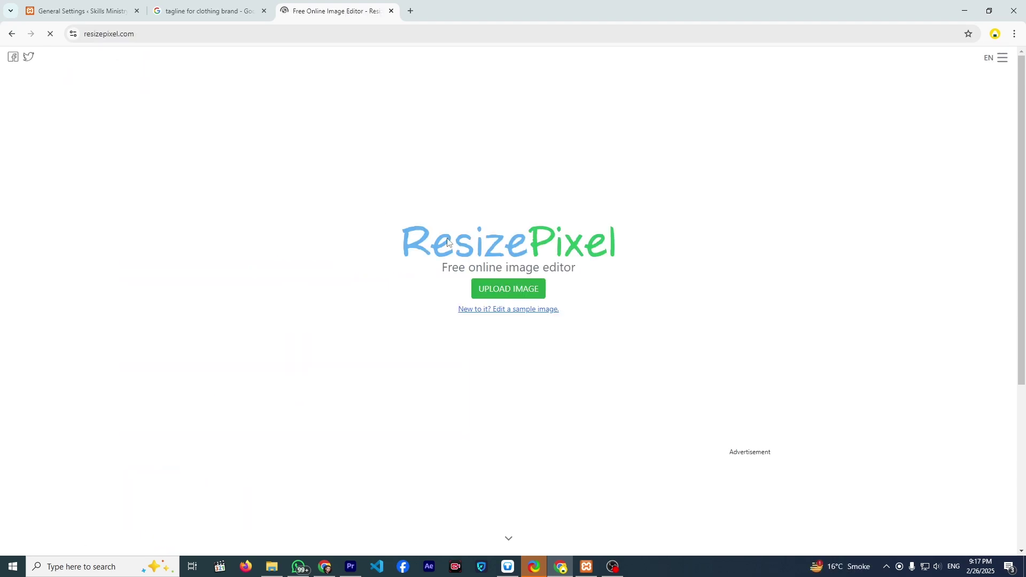
- Upload image-512x512.jpg to ResizePixel and resize it to 512×512, down to 13.17 KB
left_click(491, 296)
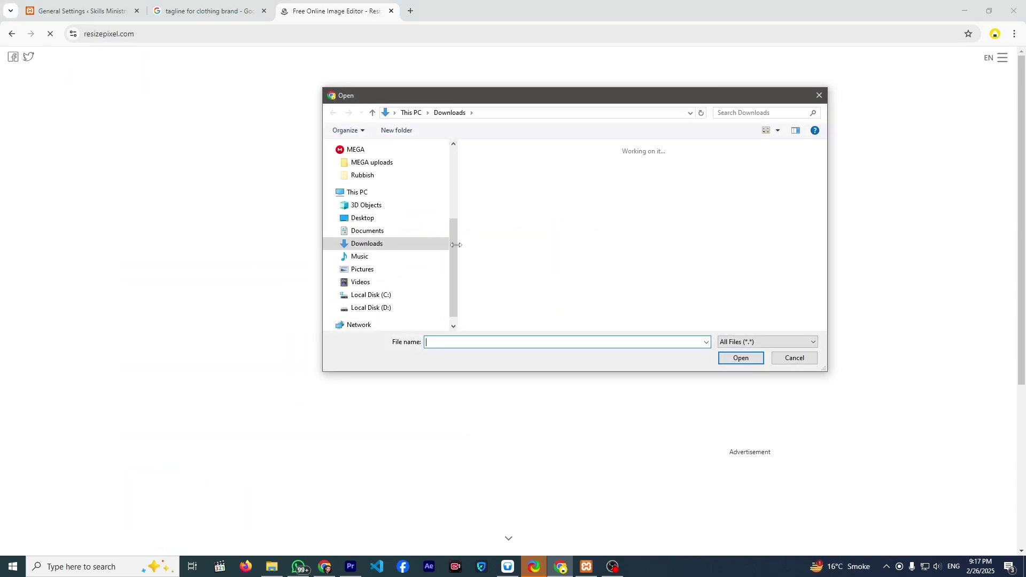
double_click(507, 258)
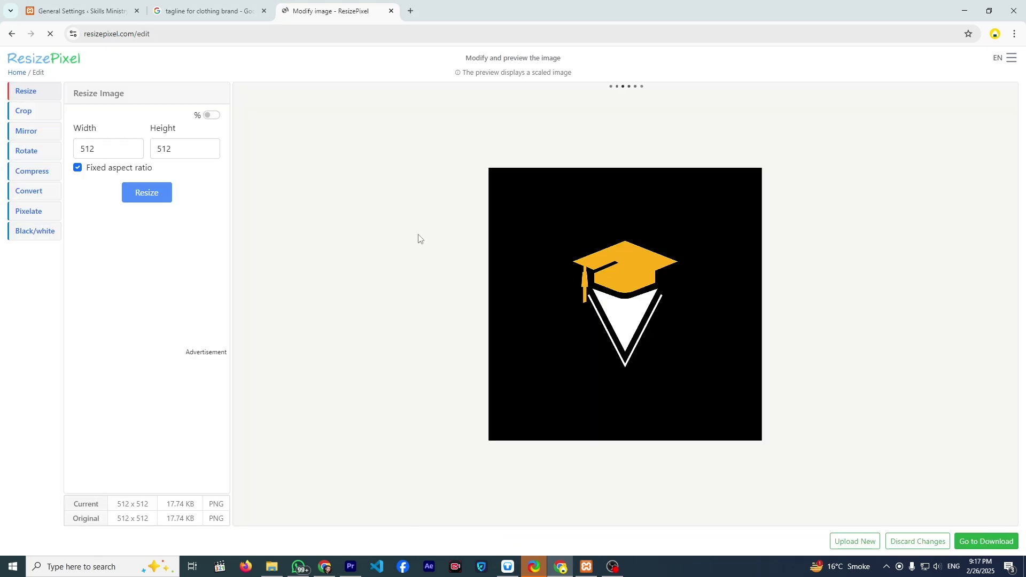
left_click(165, 202)
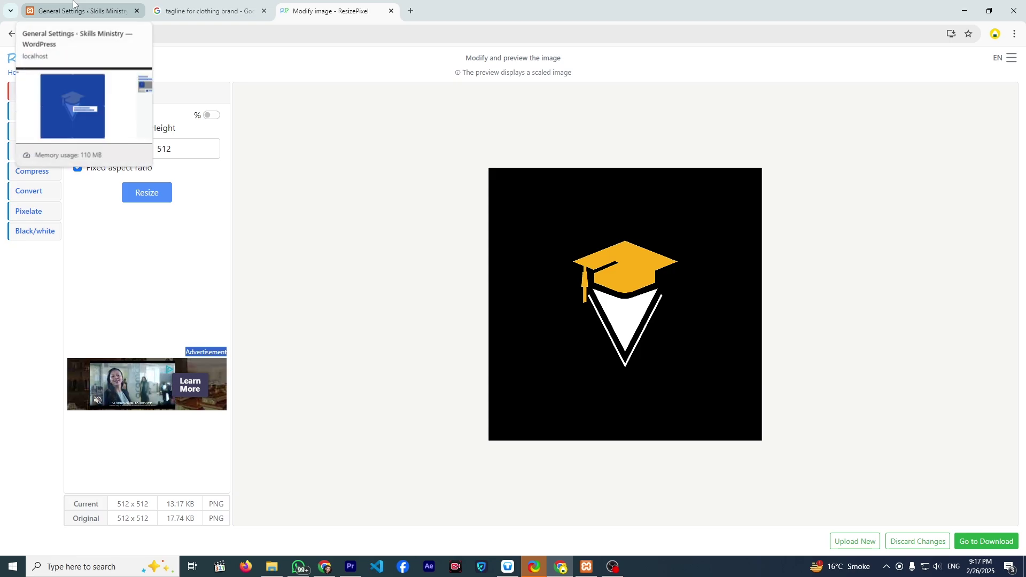
- Back in WordPress, dismiss the failed crop and upload image-512x512.jpg to the site icon chooser
left_click(89, 6)
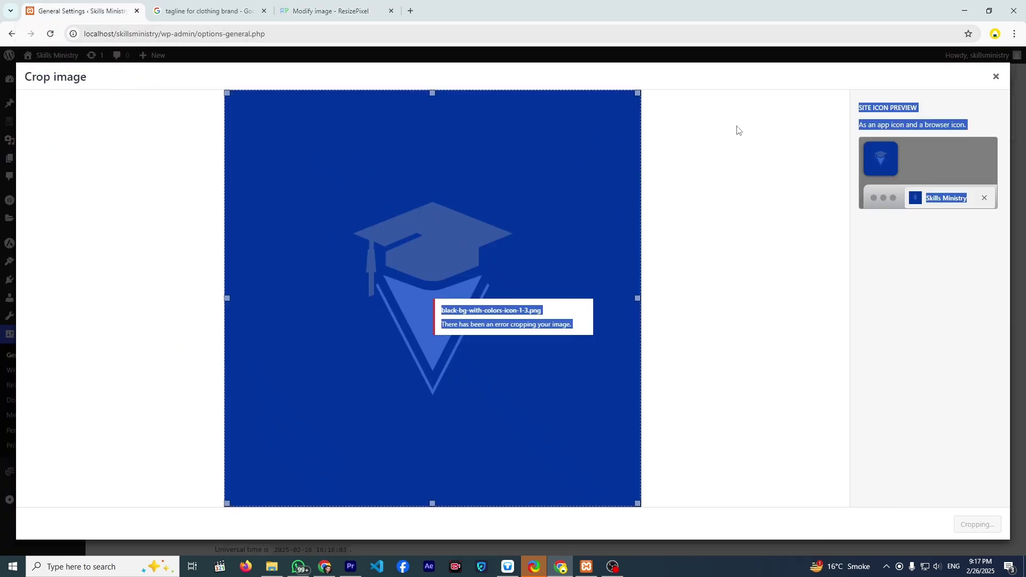
left_click(992, 77)
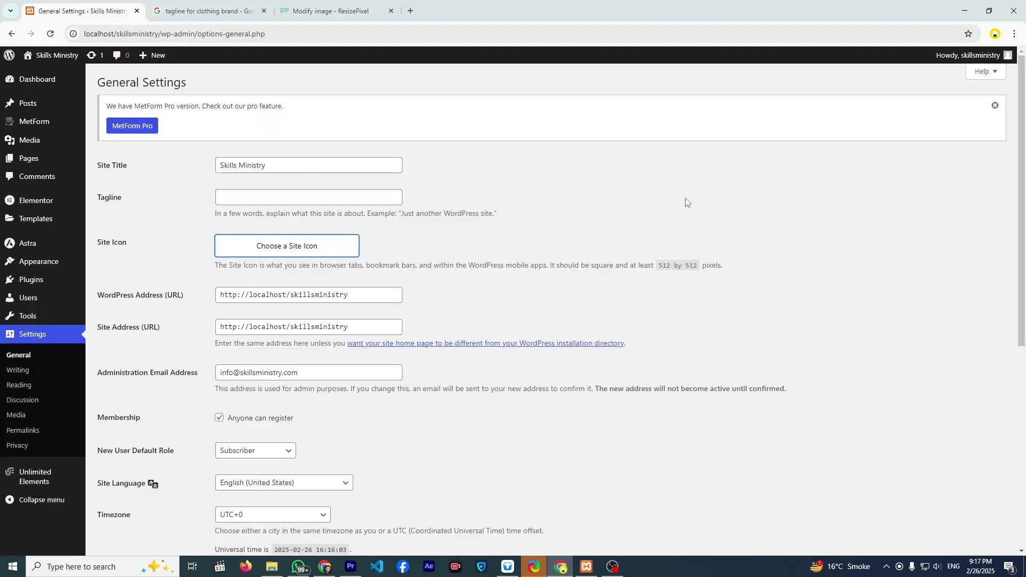
left_click(316, 252)
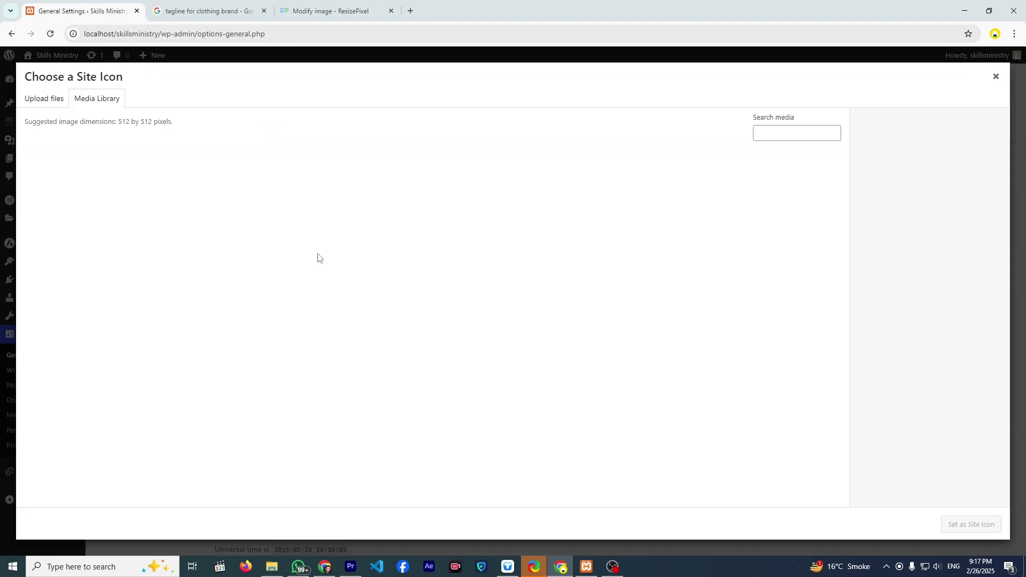
left_click(46, 98)
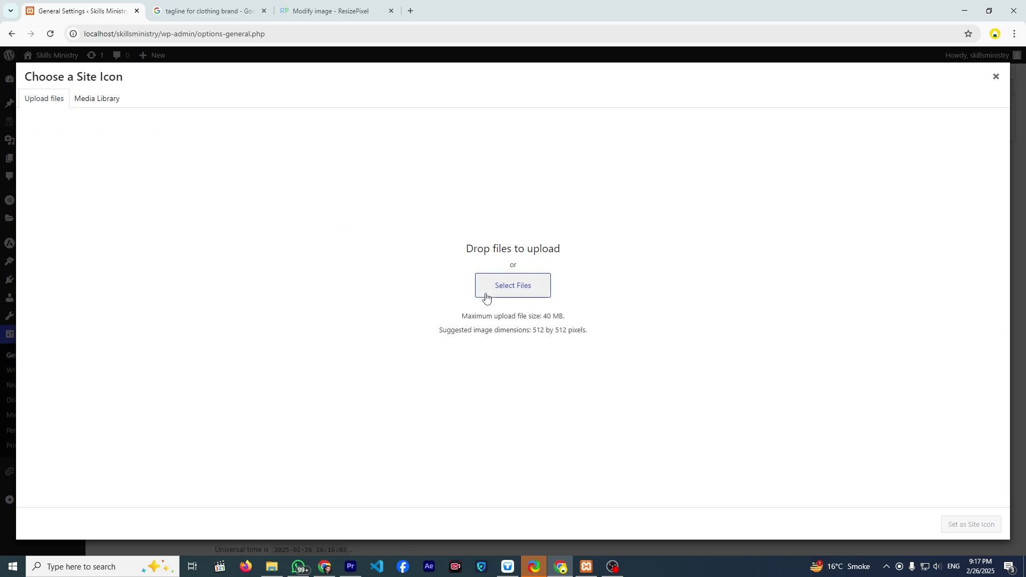
left_click(486, 288)
double_click(488, 265)
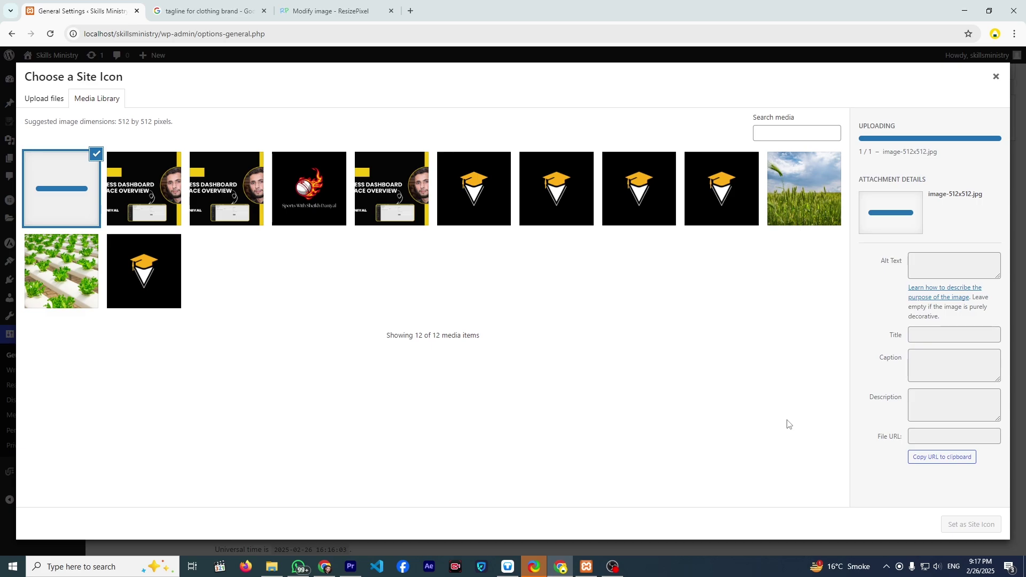
- Set image-512x512.jpg as the site icon and save the General Settings
left_click(972, 525)
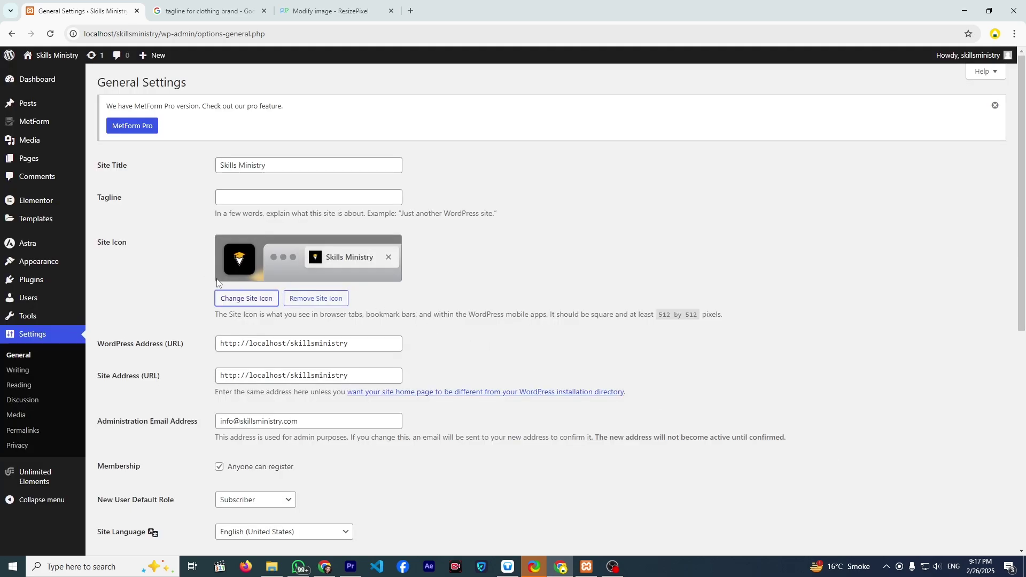
scroll(182, 299, "down", 7)
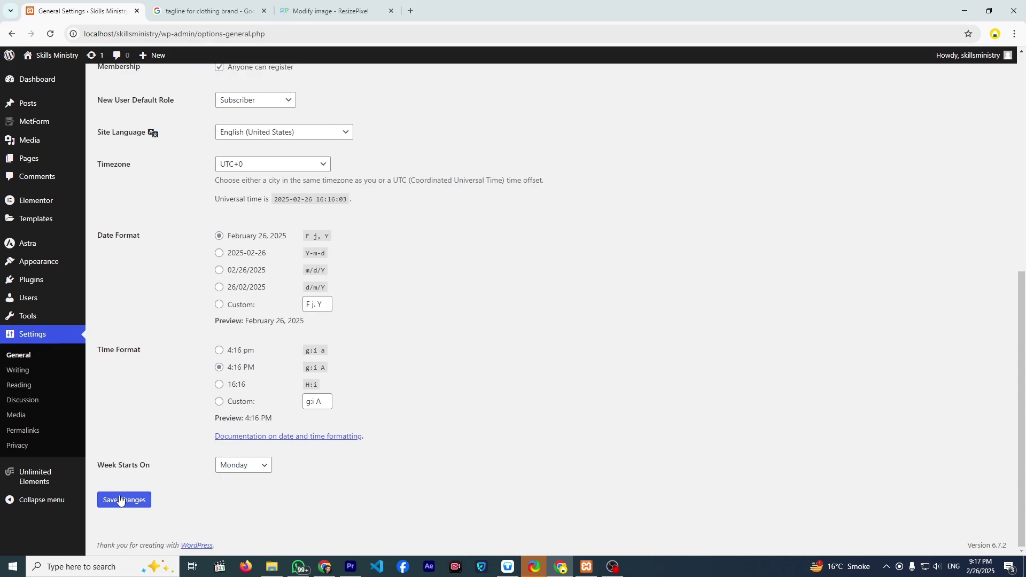
left_click(119, 502)
scroll(145, 364, "up", 4)
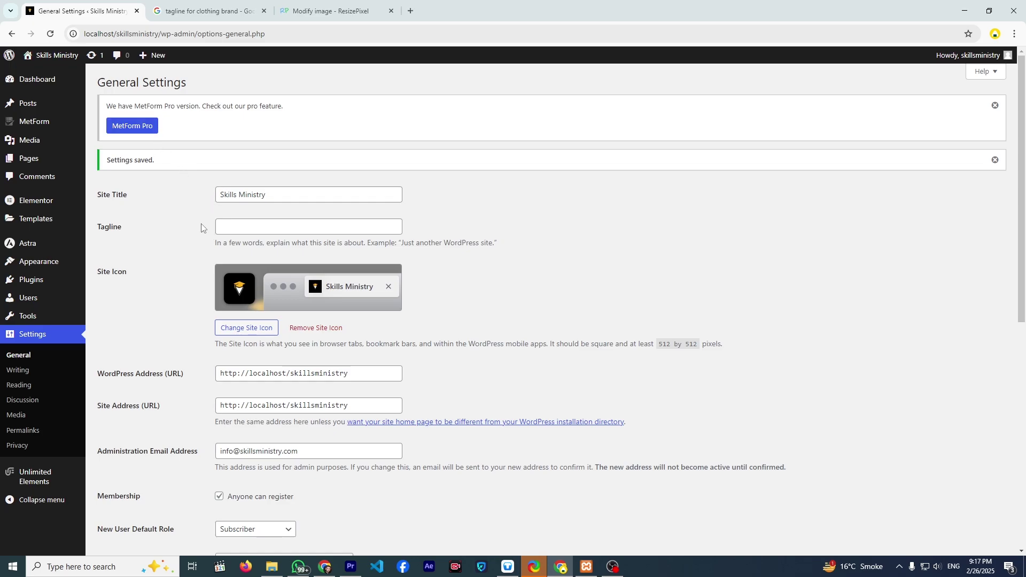
scroll(202, 229, "down", 3)
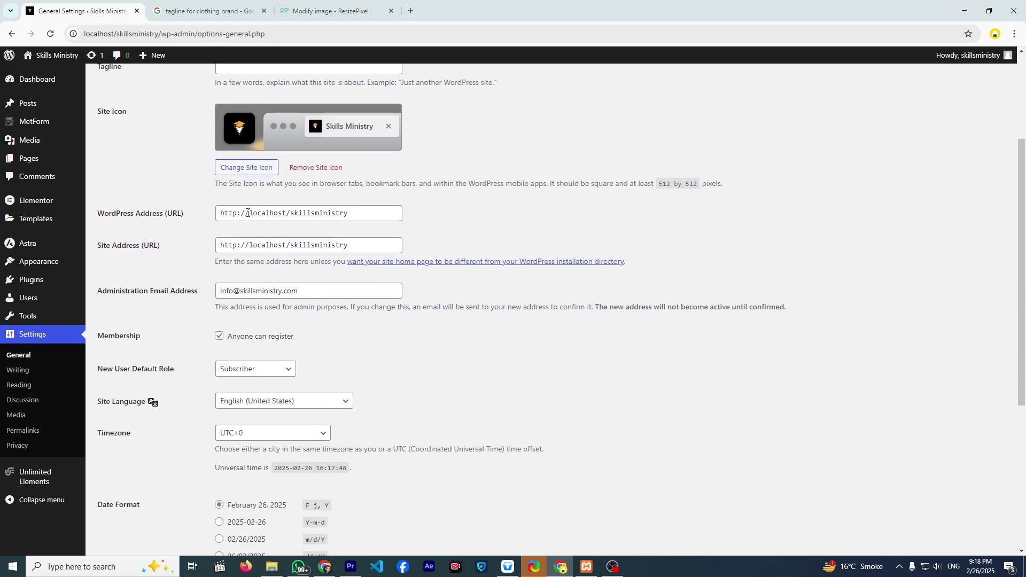
left_click_drag(247, 213, 319, 214)
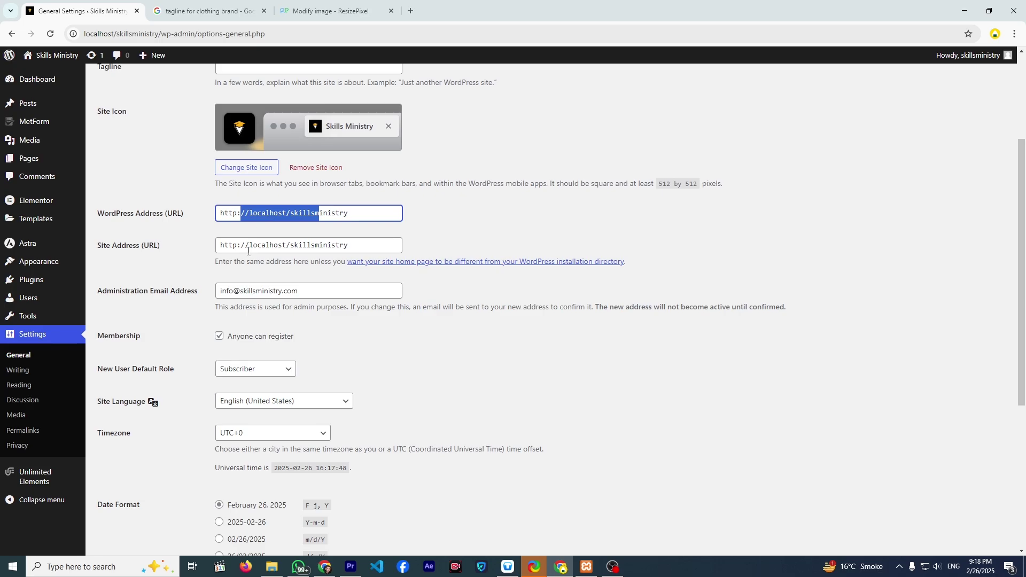
left_click_drag(248, 251, 350, 247)
scroll(188, 261, "down", 4)
scroll(215, 255, "up", 3)
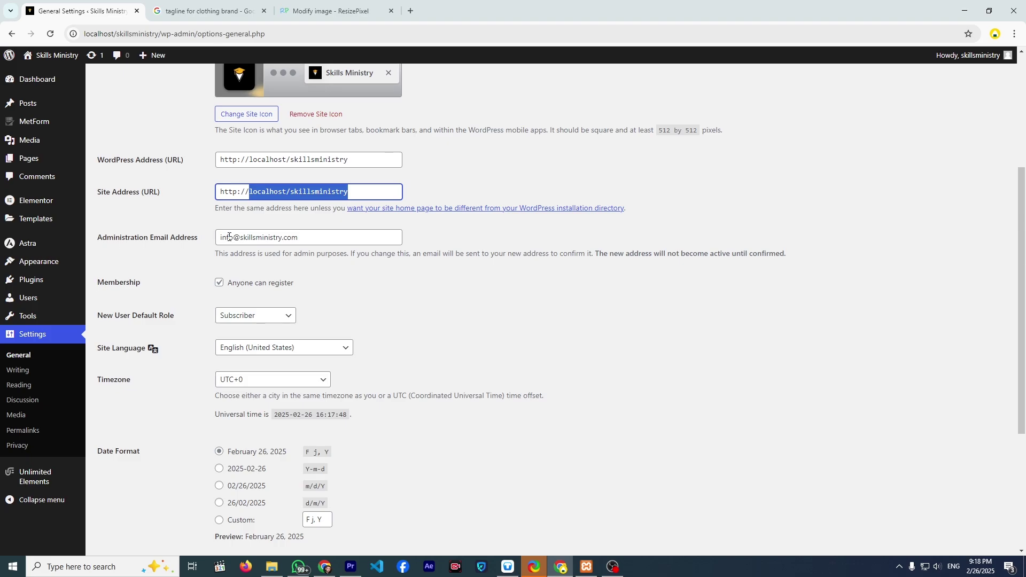
scroll(229, 236, "down", 2)
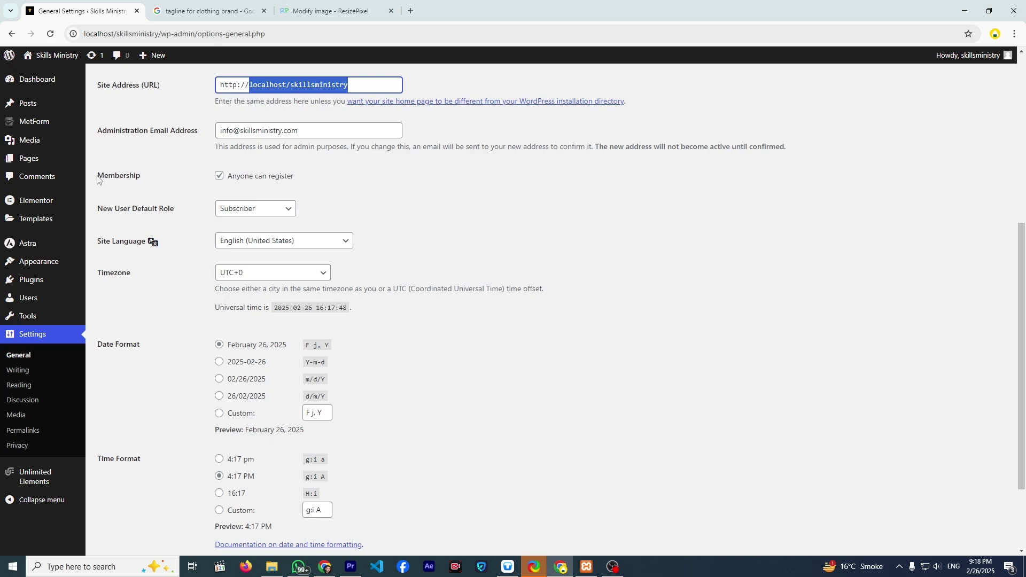
left_click(216, 181)
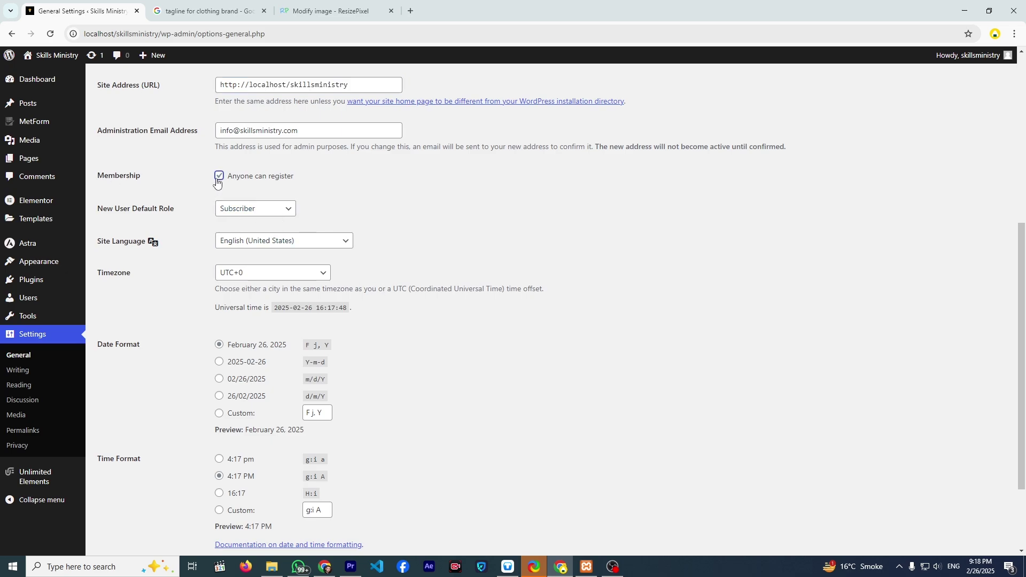
scroll(288, 291, "down", 2)
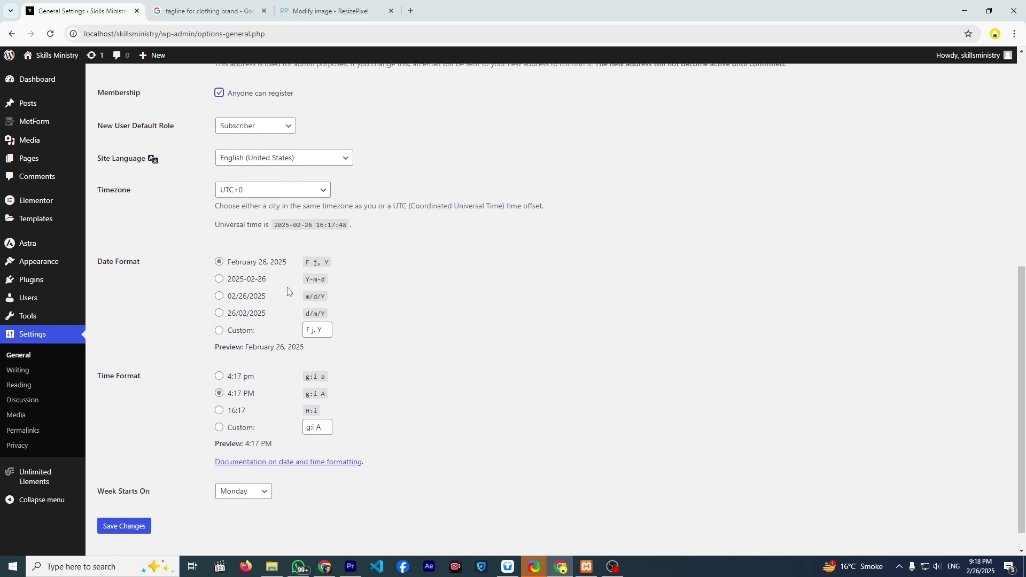
scroll(288, 291, "up", 1)
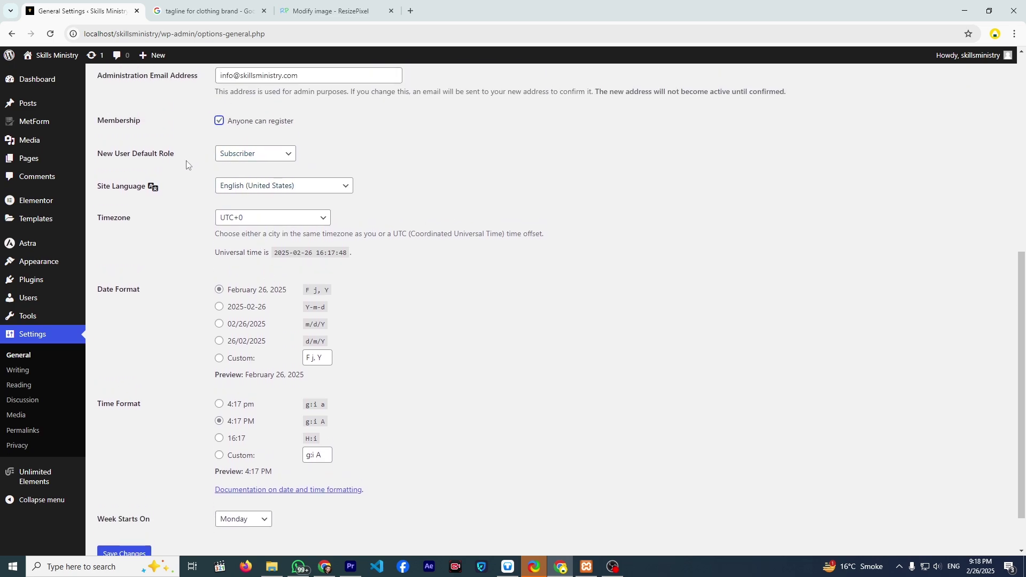
left_click(221, 159)
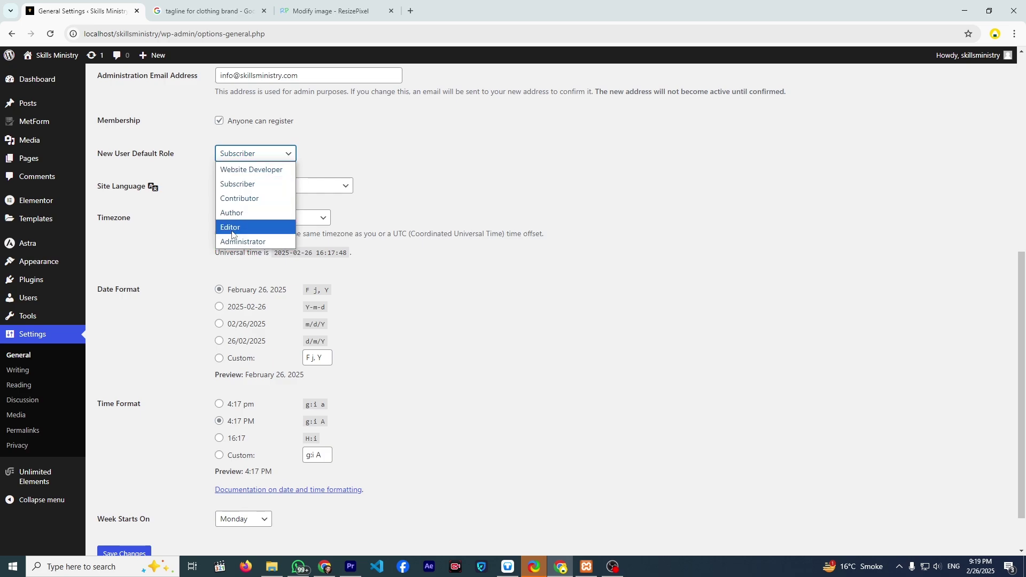
left_click(198, 179)
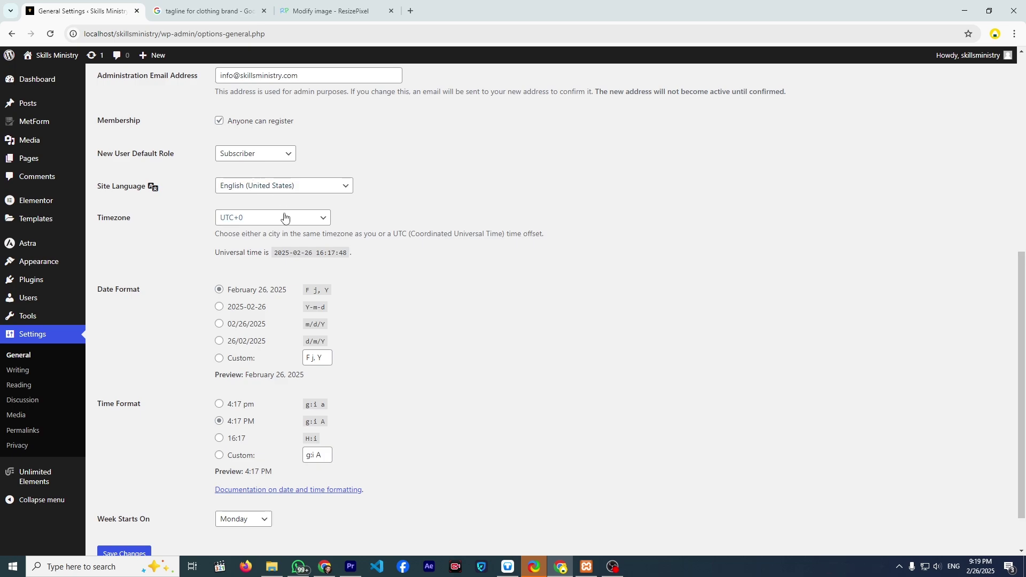
left_click(268, 191)
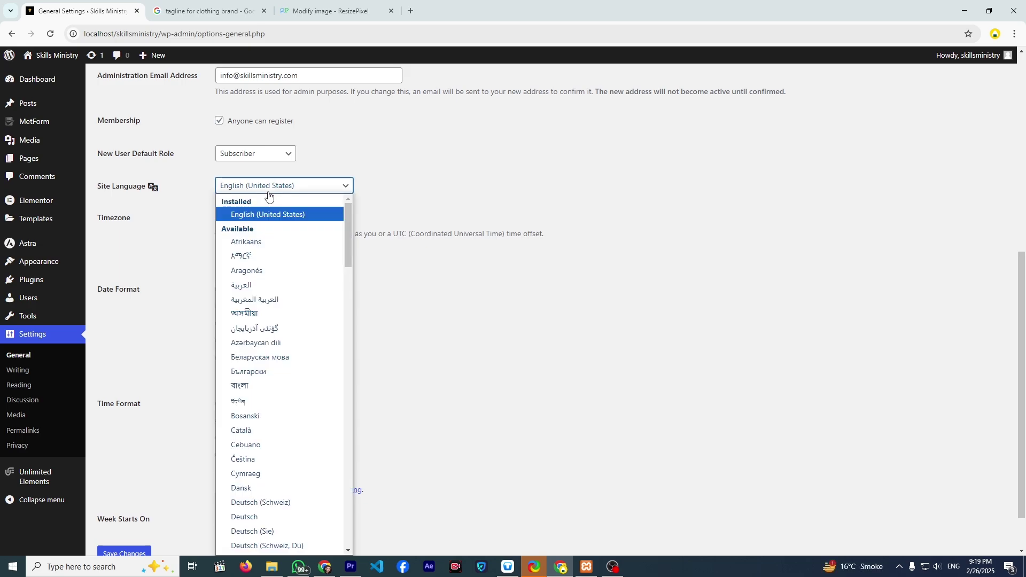
- Leave Site Language at English (United States) and Timezone at UTC+0, then save General Settings
left_click(307, 166)
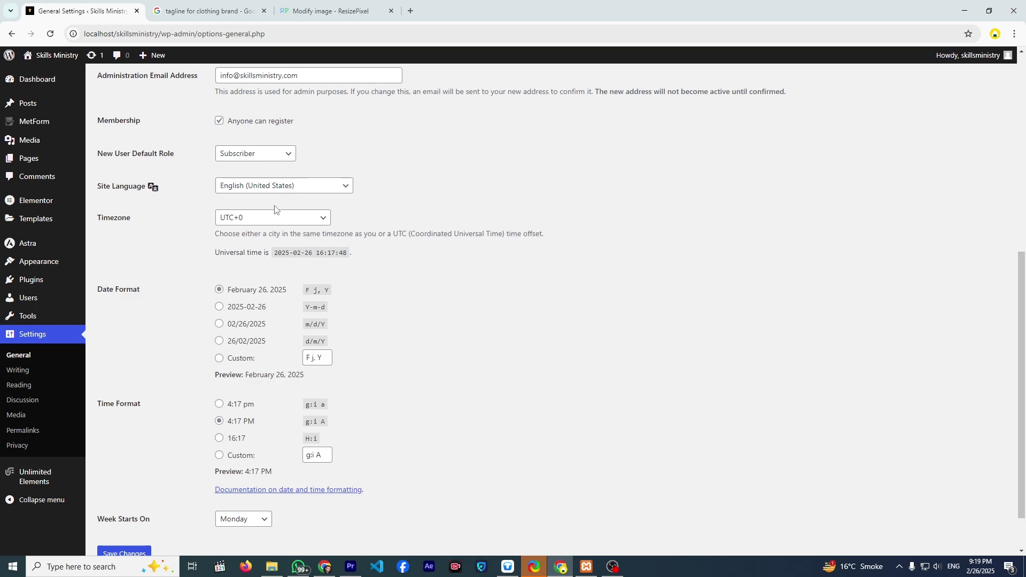
scroll(274, 209, "down", 1)
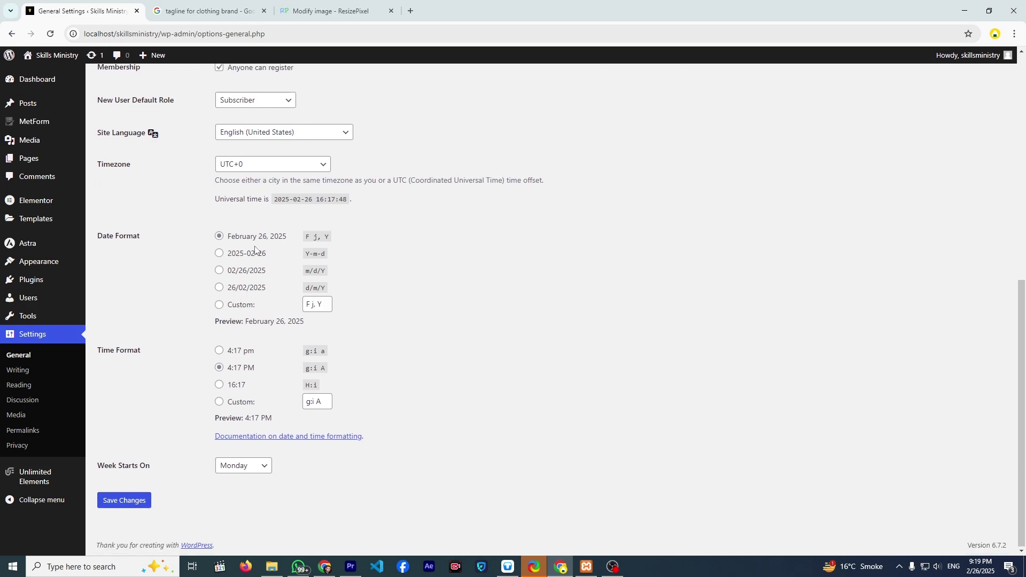
left_click(266, 166)
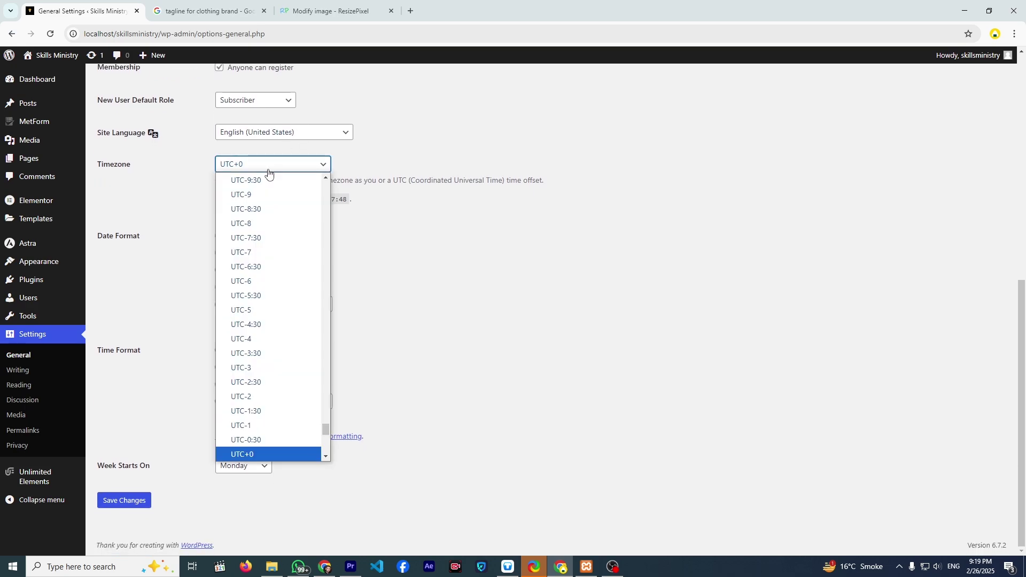
scroll(263, 238, "up", 3)
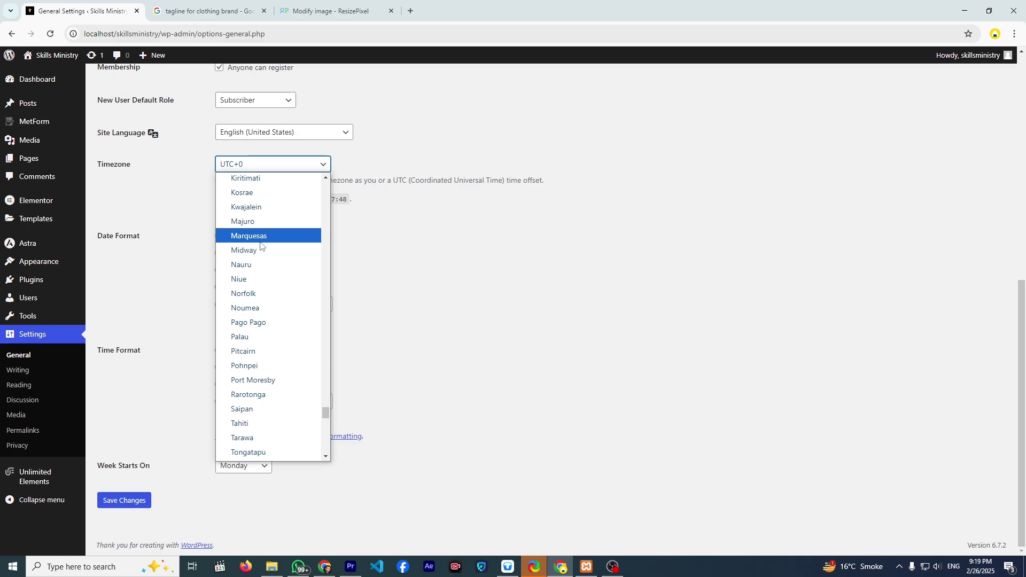
scroll(261, 245, "up", 15)
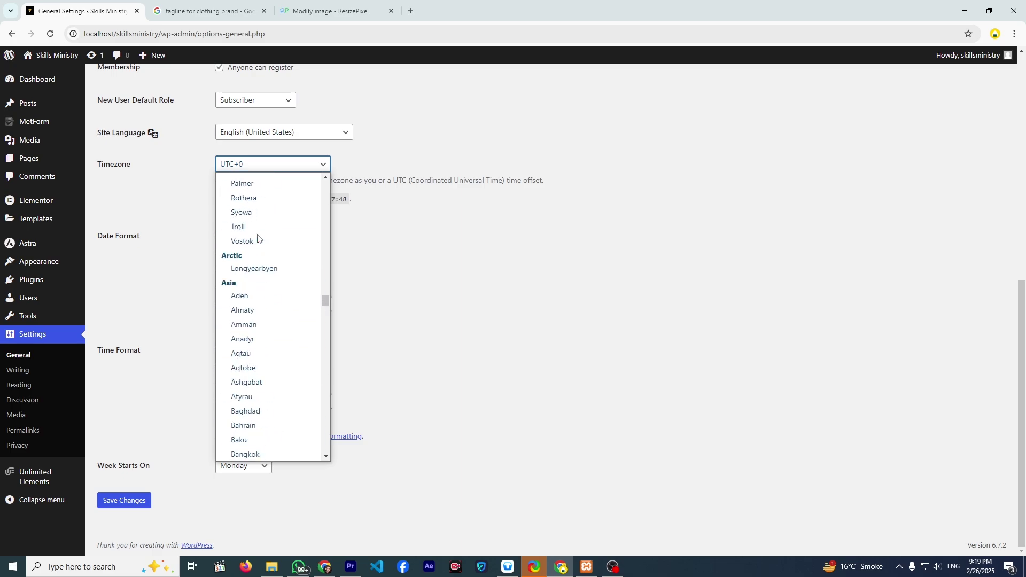
scroll(257, 238, "up", 20)
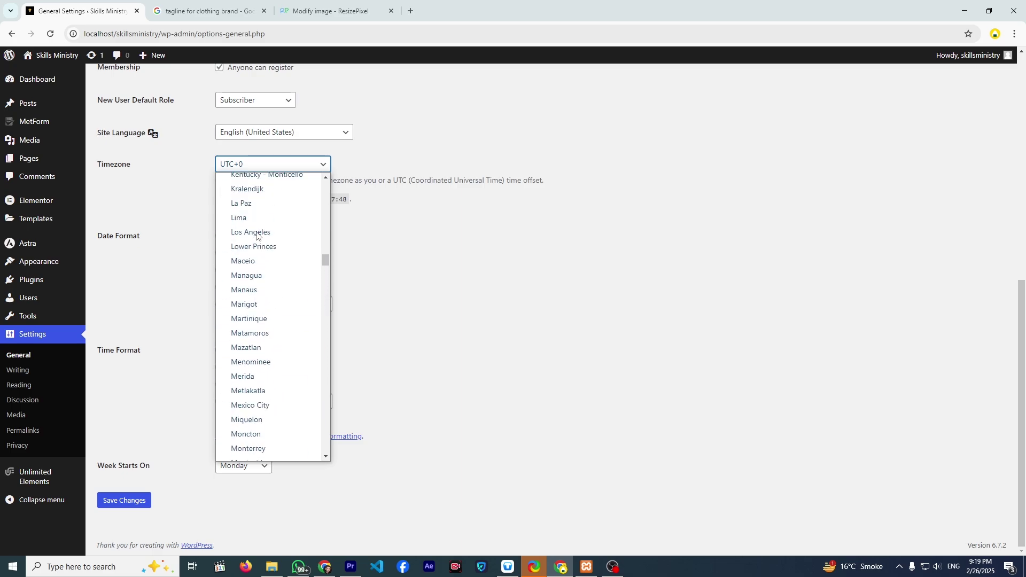
left_click(195, 175)
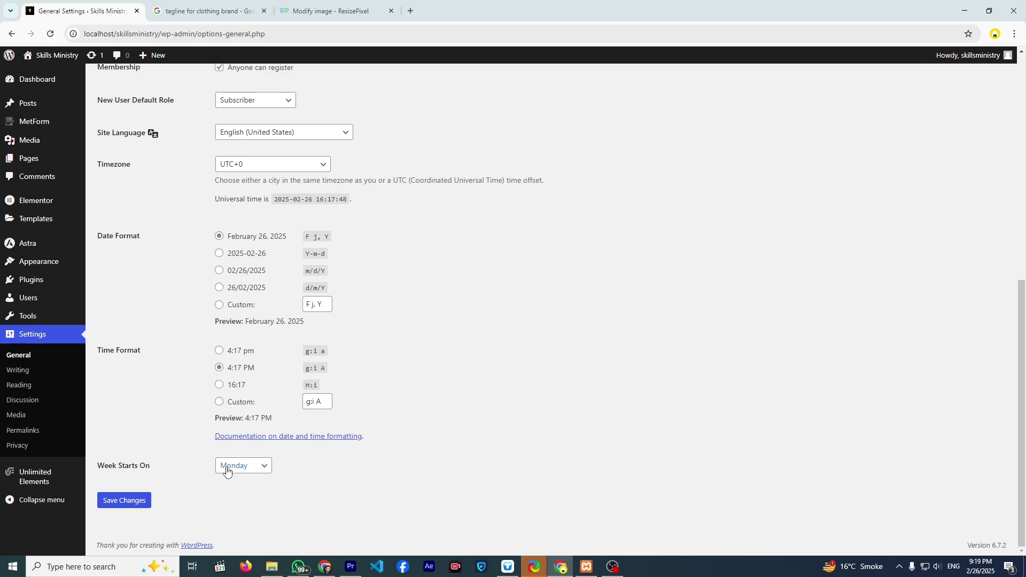
left_click(140, 504)
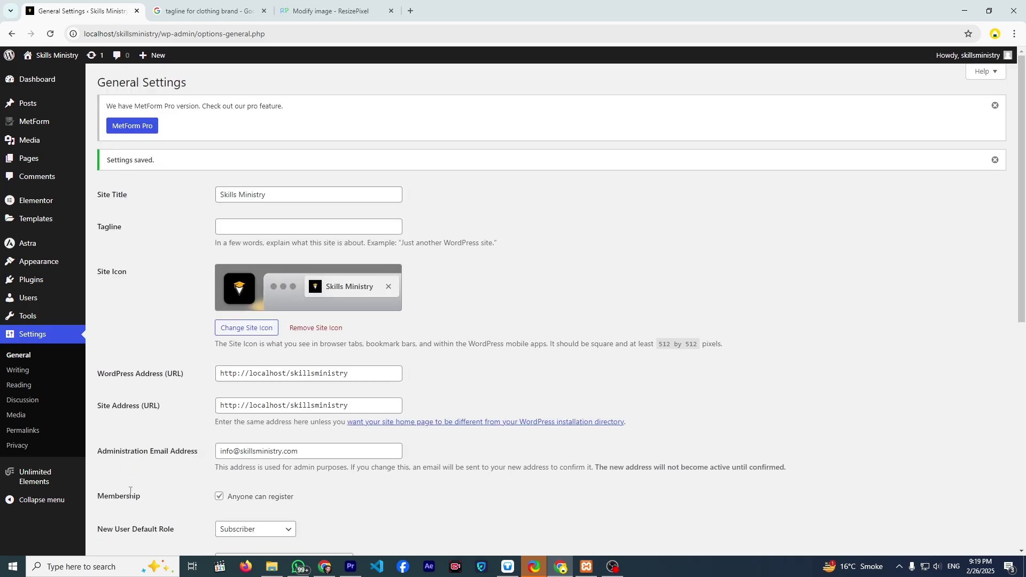
- On Settings > Writing, set Default Post Category to All Blogs
left_click(35, 374)
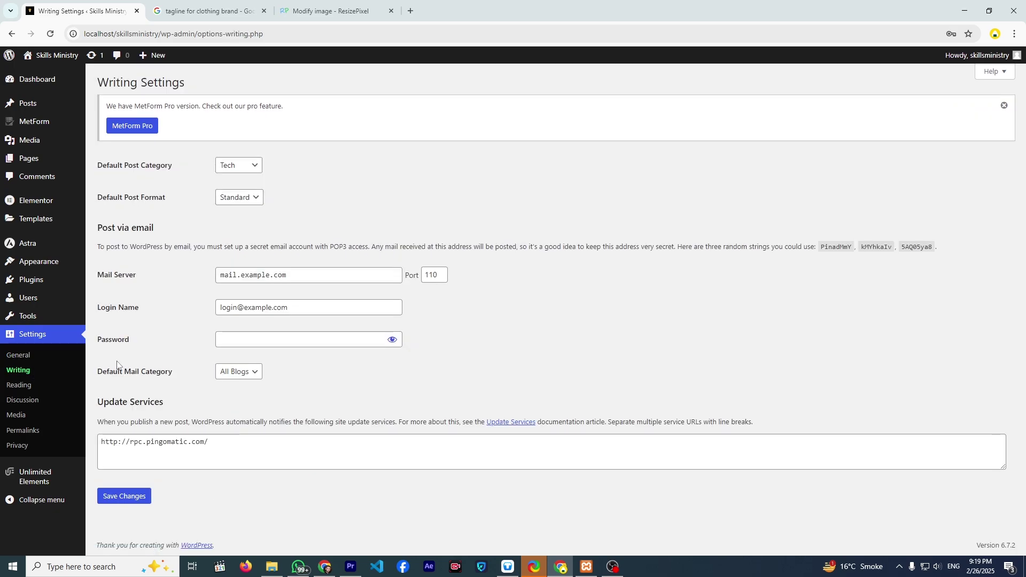
left_click(227, 168)
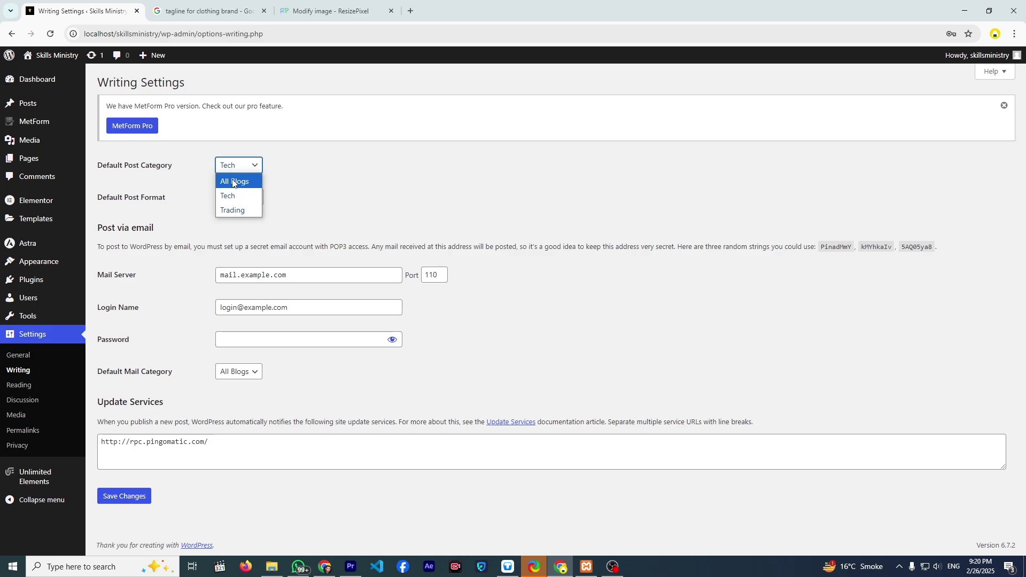
left_click(233, 184)
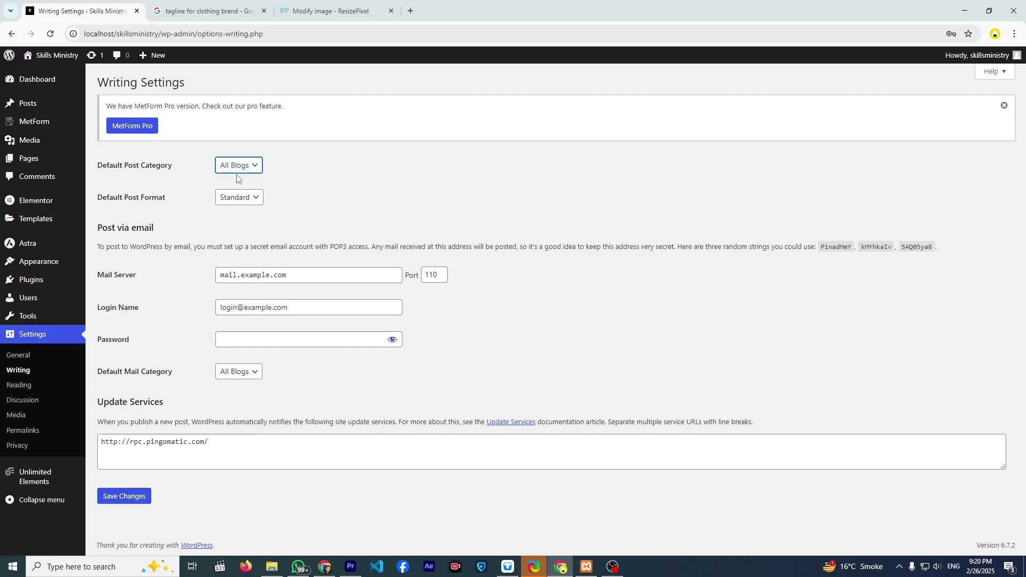
left_click(235, 169)
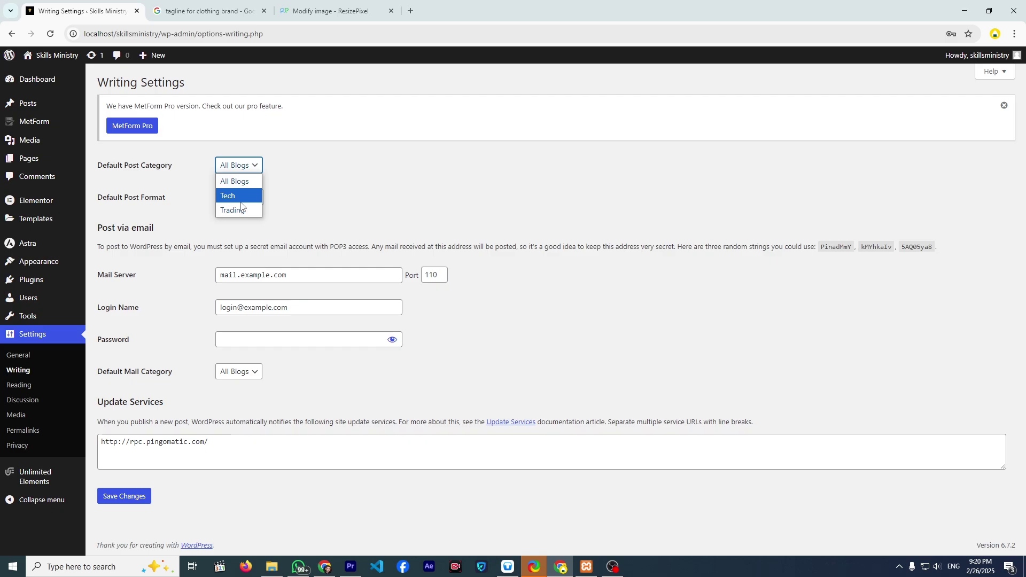
left_click(232, 182)
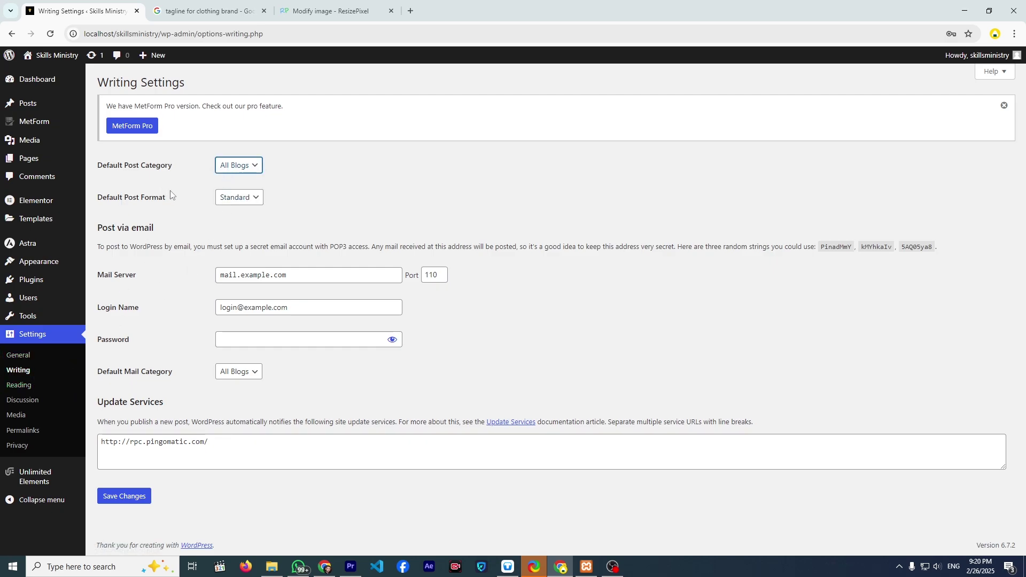
- Under Settings > Reading, make the homepage show Your latest posts and save
left_click(14, 396)
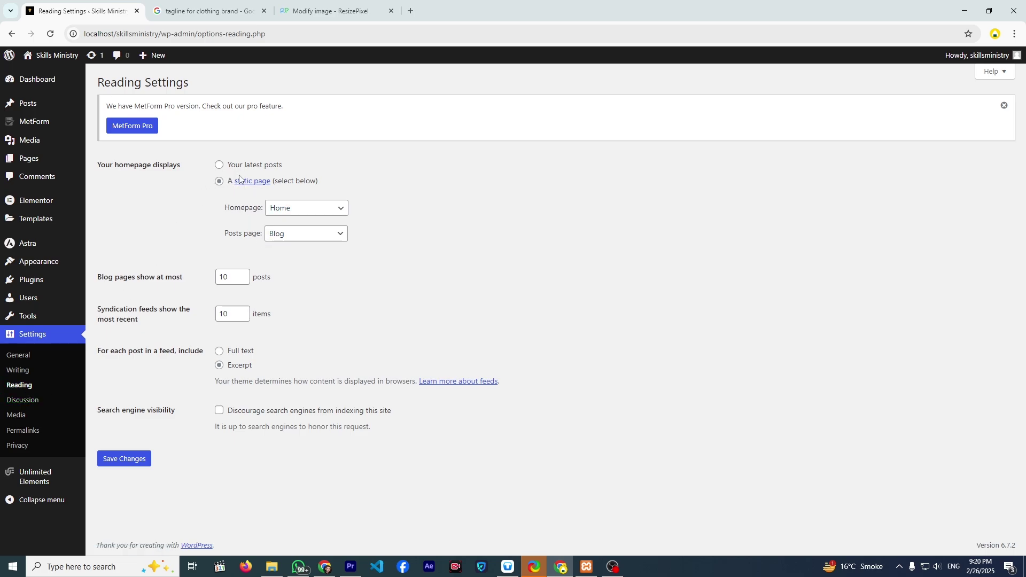
left_click(220, 165)
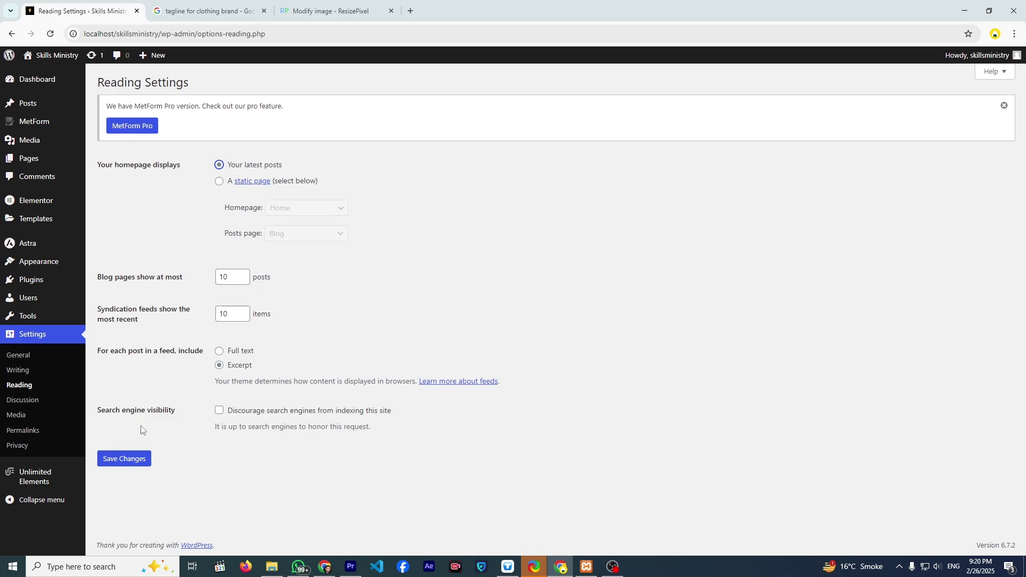
left_click(130, 462)
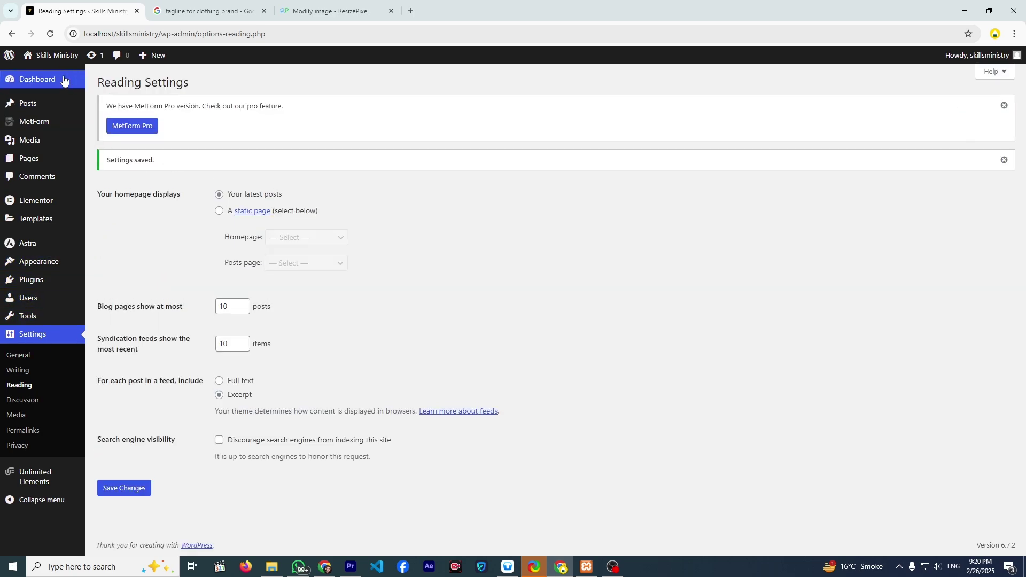
- Open the site's front page in a new tab and scroll through it
right_click(60, 56)
left_click(91, 73)
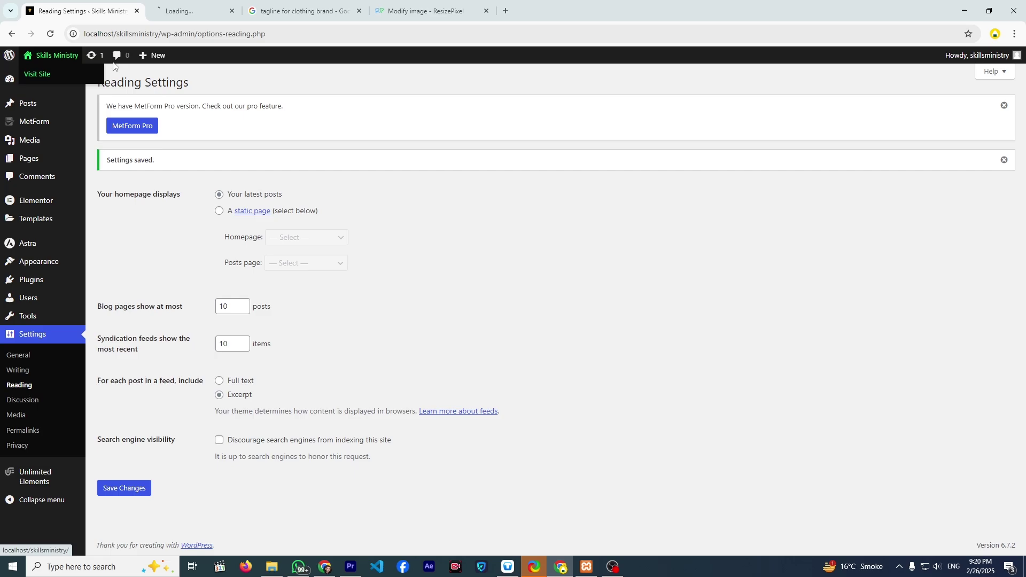
left_click(176, 11)
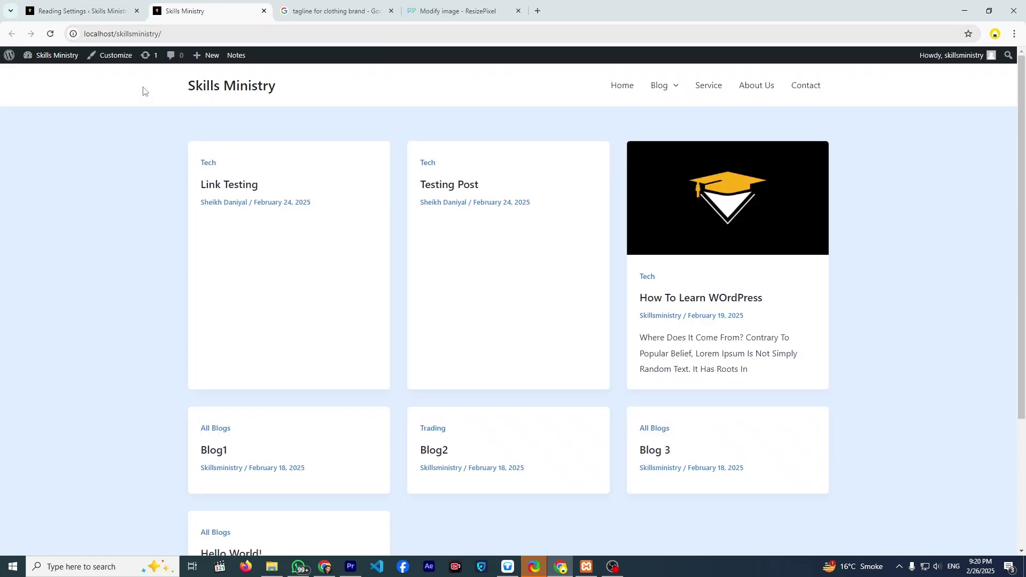
scroll(113, 104, "down", 4)
scroll(169, 176, "up", 4)
scroll(156, 181, "down", 4)
scroll(156, 181, "up", 4)
- Set a static homepage of Home with Blog as the posts page, save, and return to the site tab
left_click(107, 11)
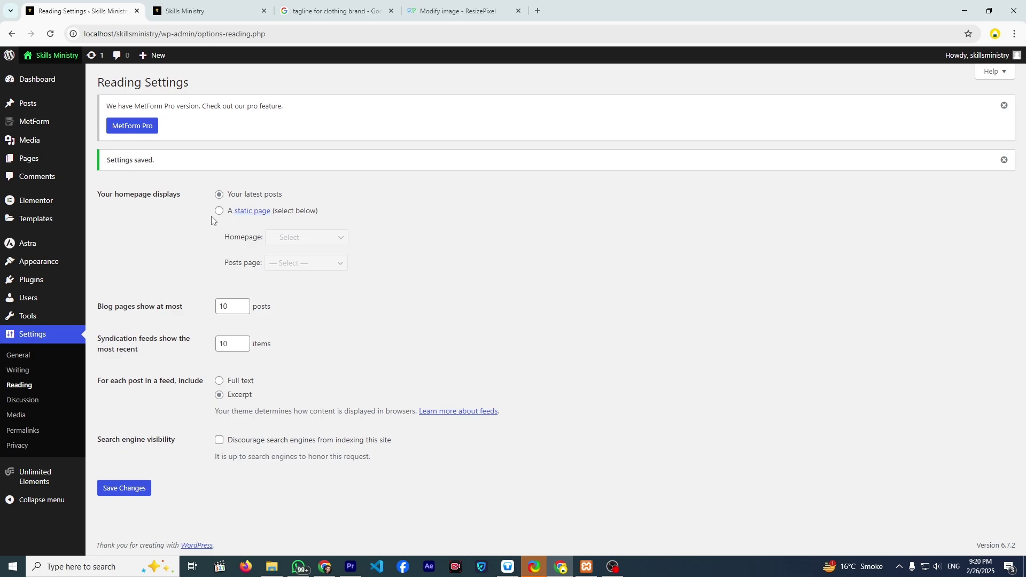
left_click(219, 214)
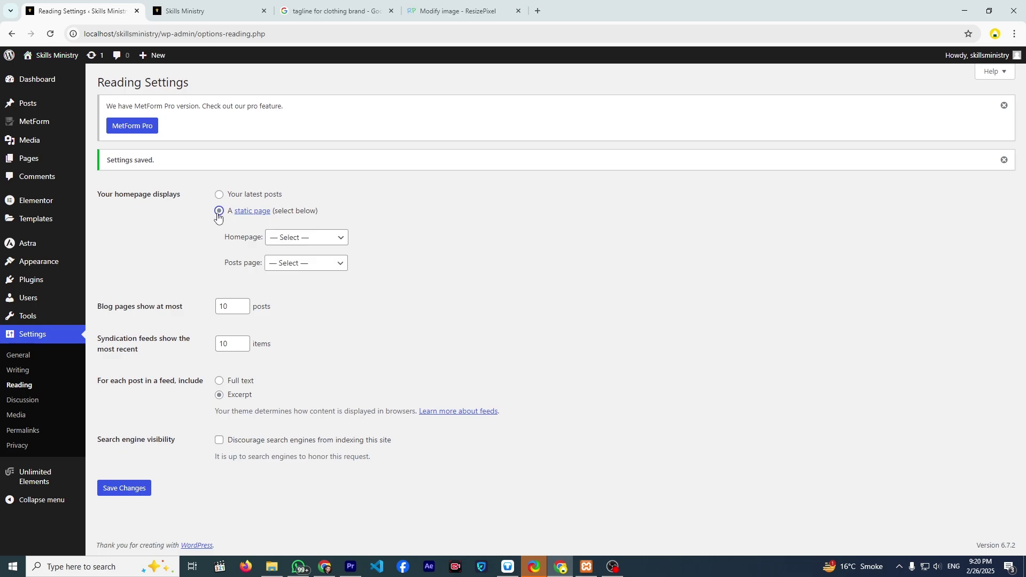
left_click(303, 244)
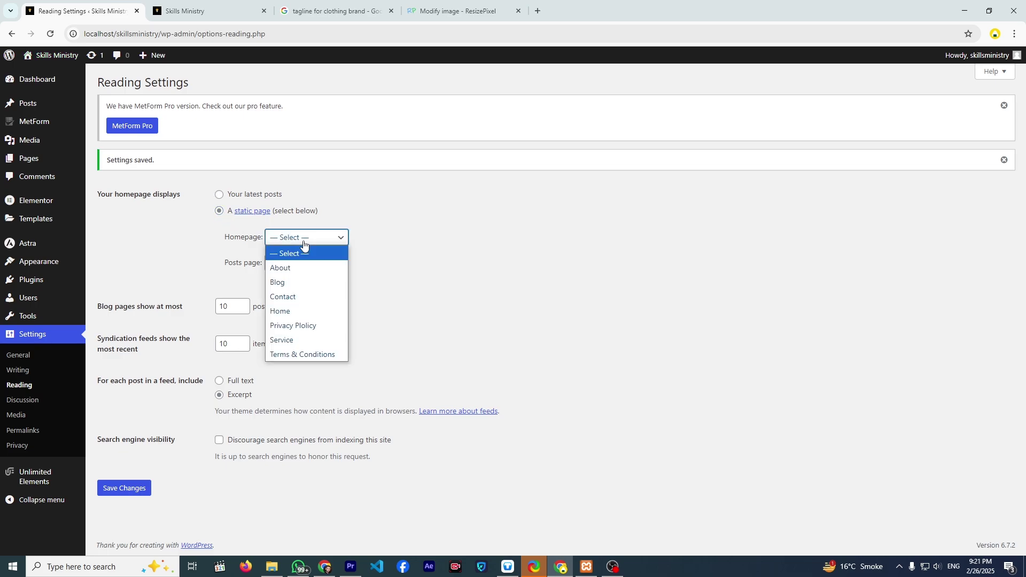
left_click(295, 310)
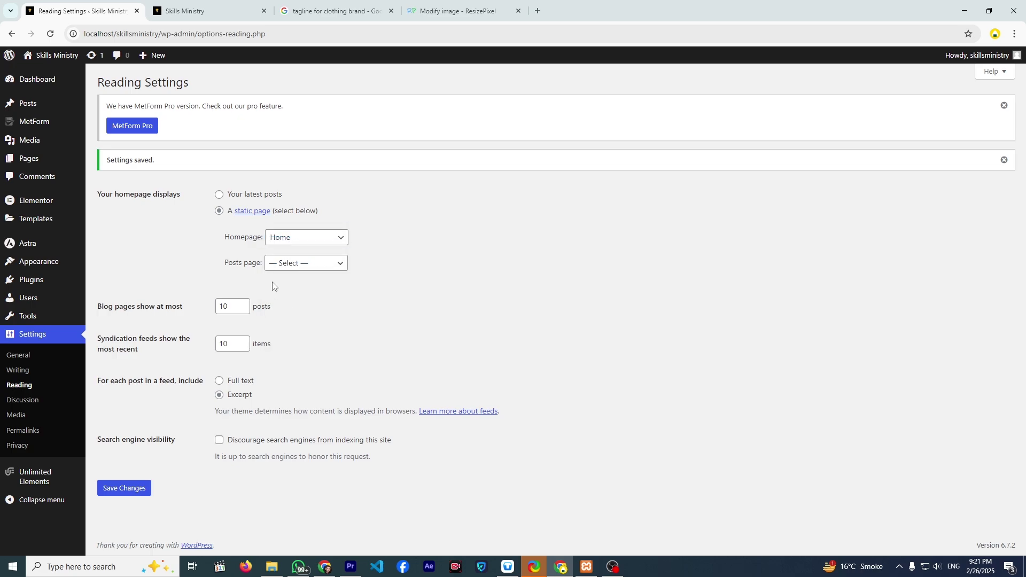
left_click(280, 270)
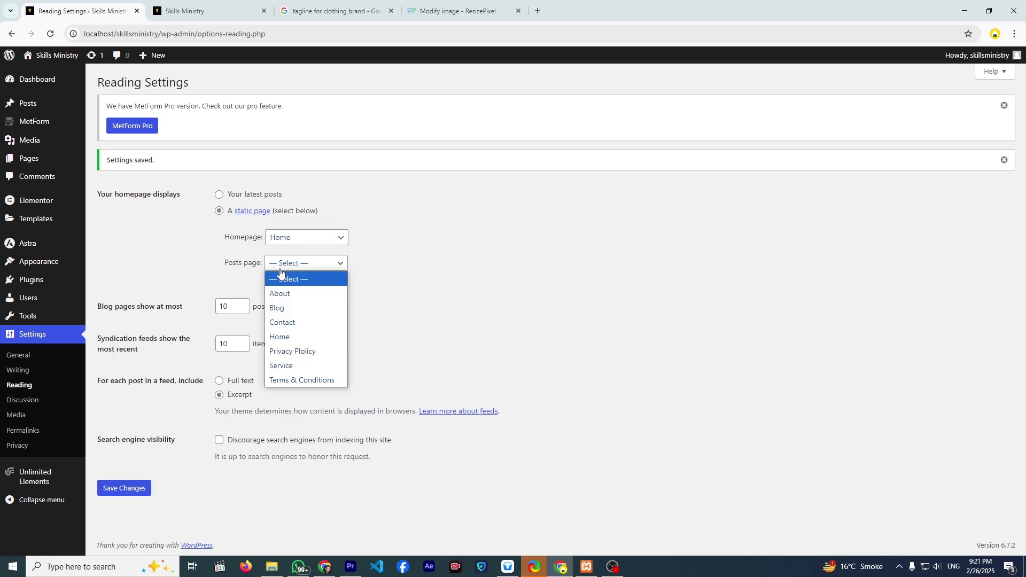
left_click(284, 314)
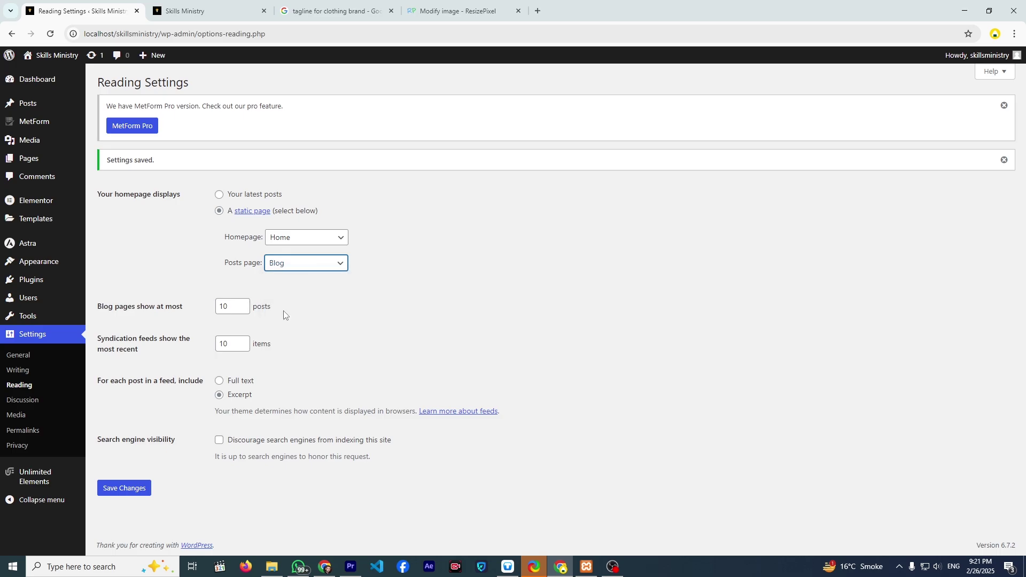
left_click(124, 489)
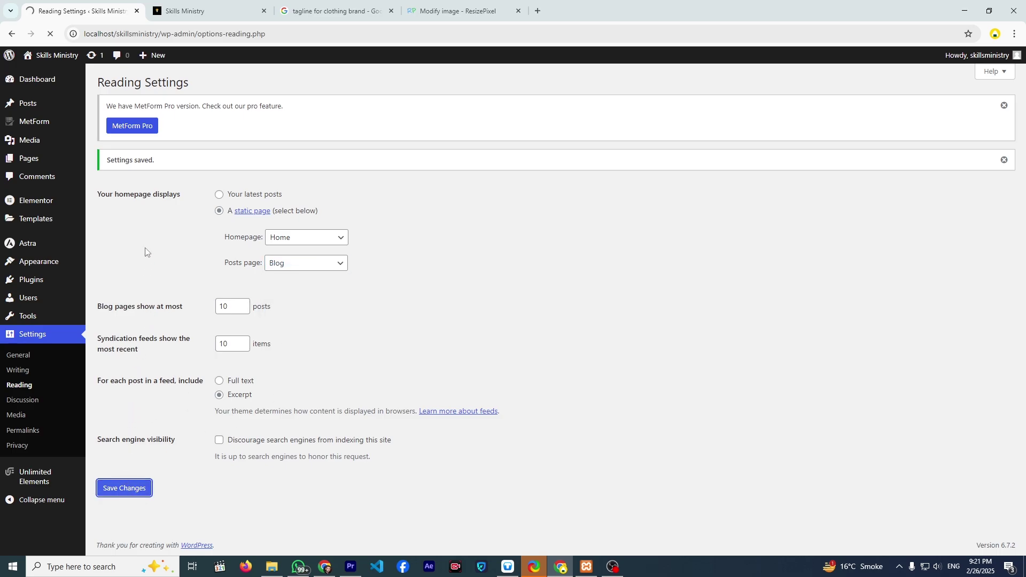
key("ctrl+Tab")
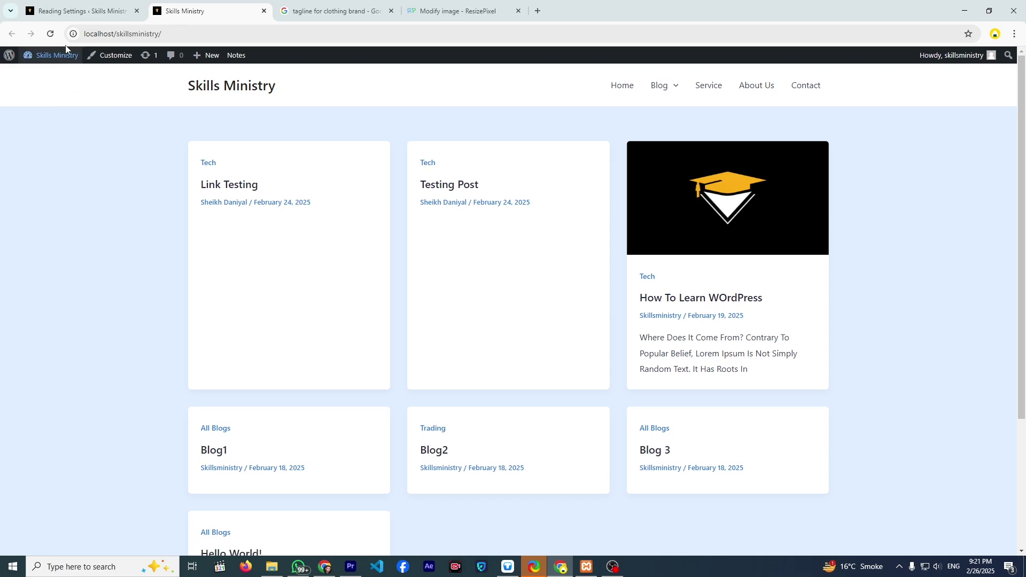
- Reload the front page, view Blog and its Trading category, then go to the admin Dashboard
left_click(50, 33)
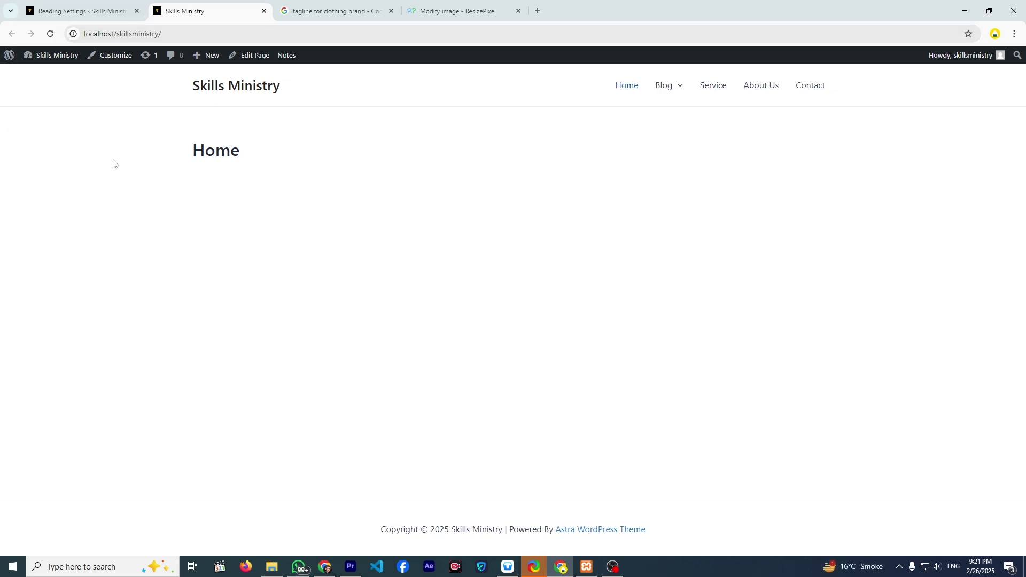
left_click(661, 90)
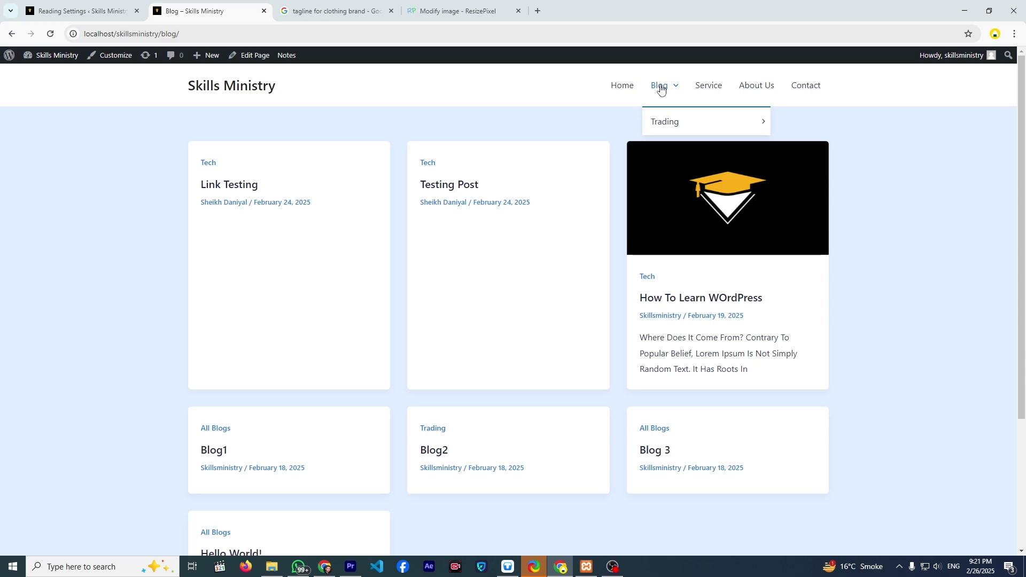
left_click(657, 123)
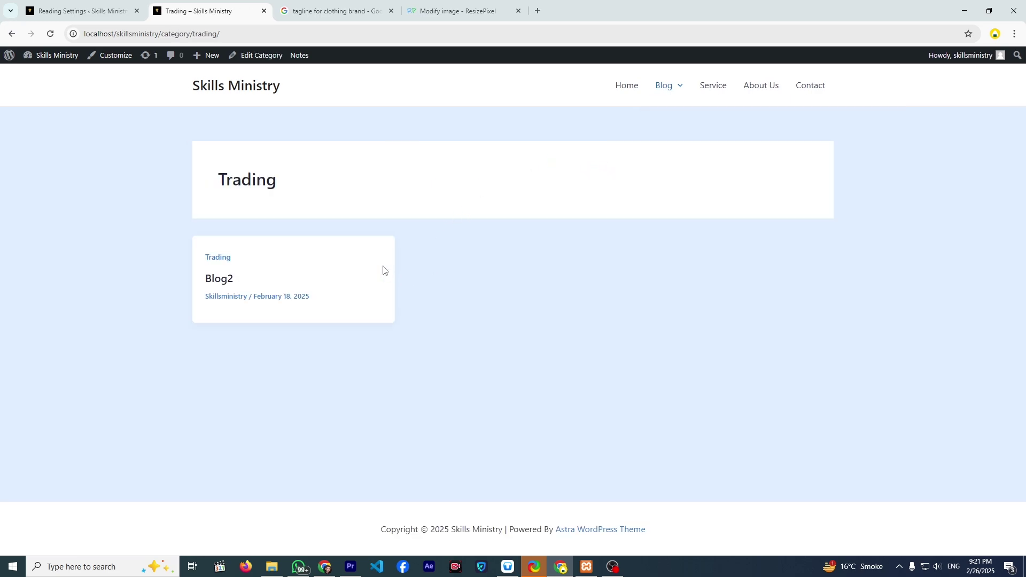
left_click(65, 60)
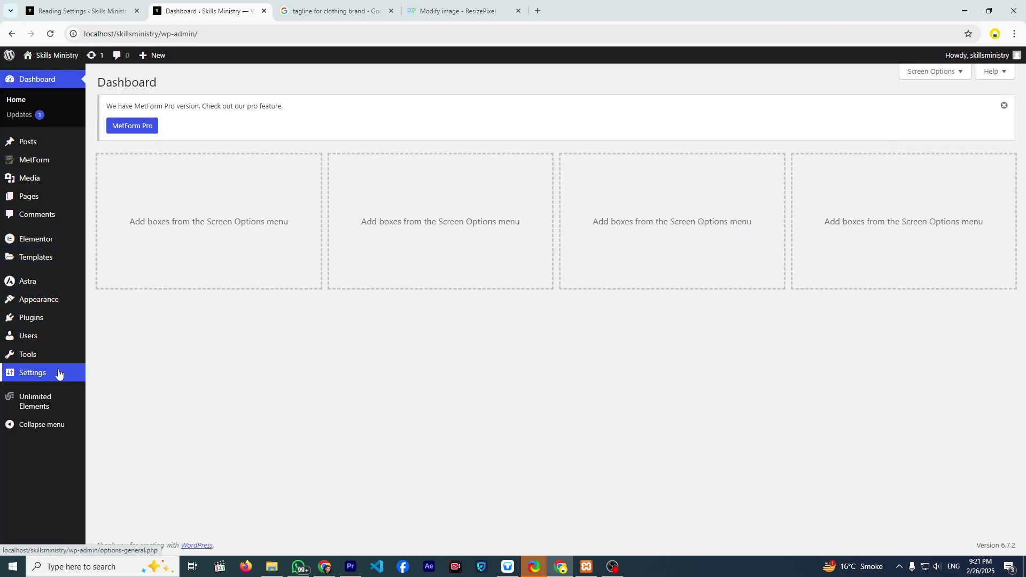
- Open Settings > Discussion and scroll through the comment, moderation and avatar options
mouse_move(70, 388)
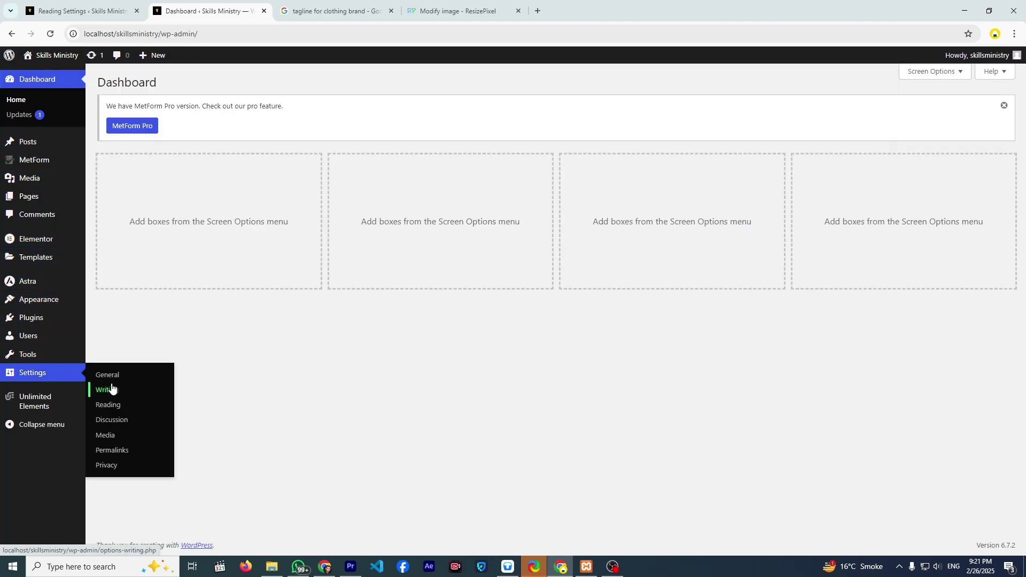
left_click(118, 420)
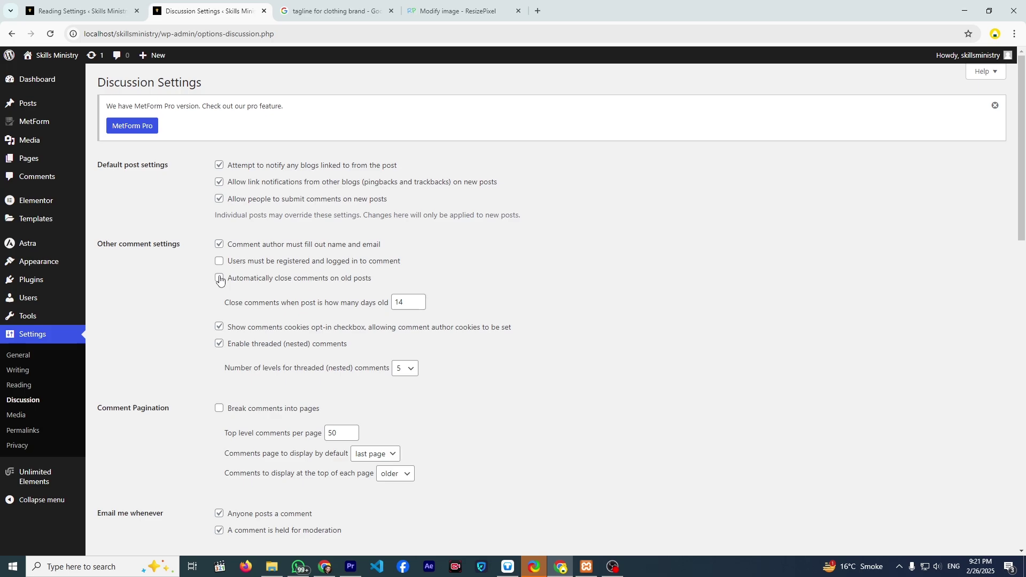
scroll(220, 279, "down", 8)
scroll(221, 280, "up", 3)
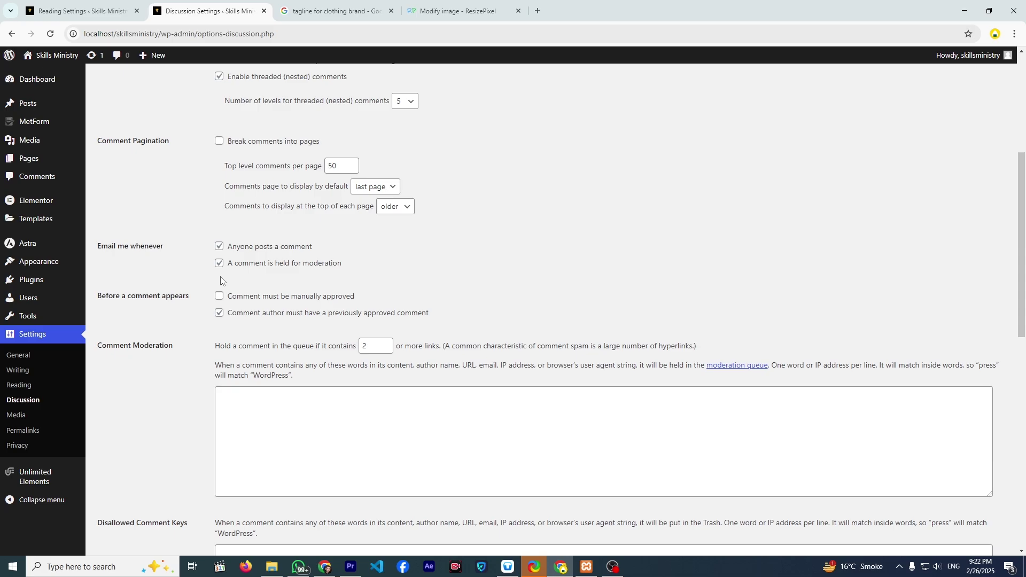
scroll(224, 283, "up", 5)
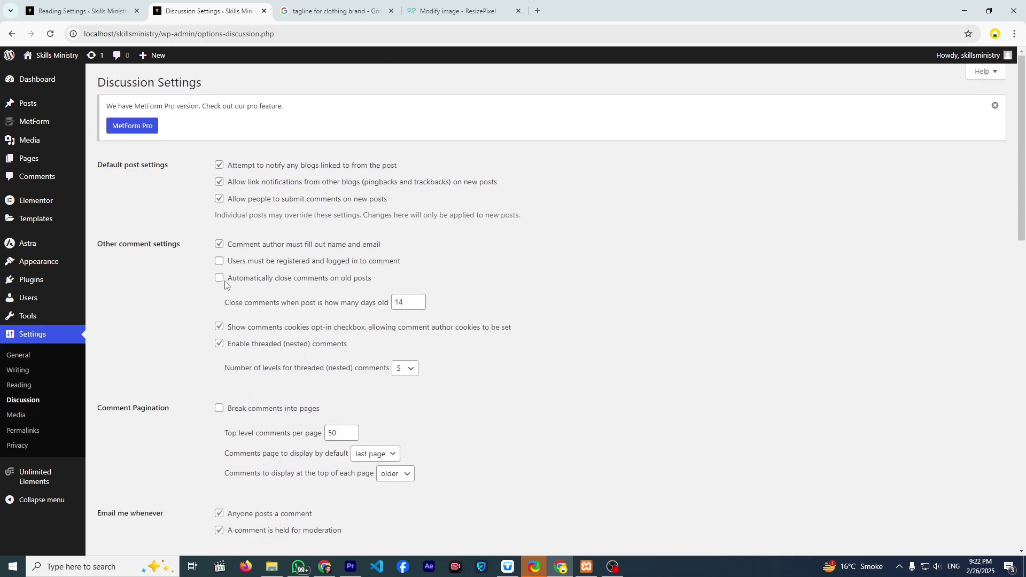
scroll(230, 294, "down", 14)
scroll(230, 299, "down", 2)
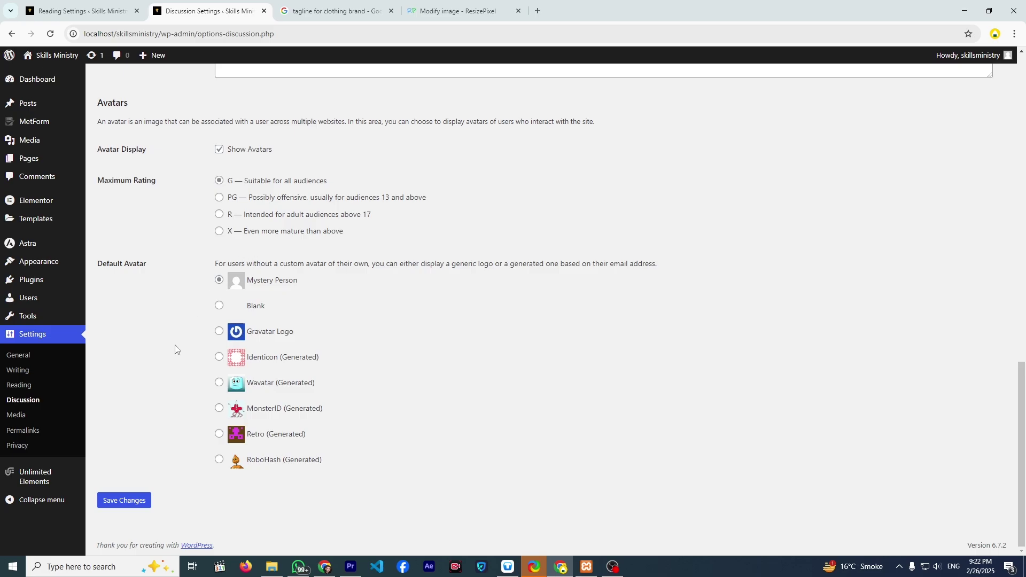
- Open Settings > Media to view the 150×150, 300×300 and 1024×1024 image sizes
left_click(24, 425)
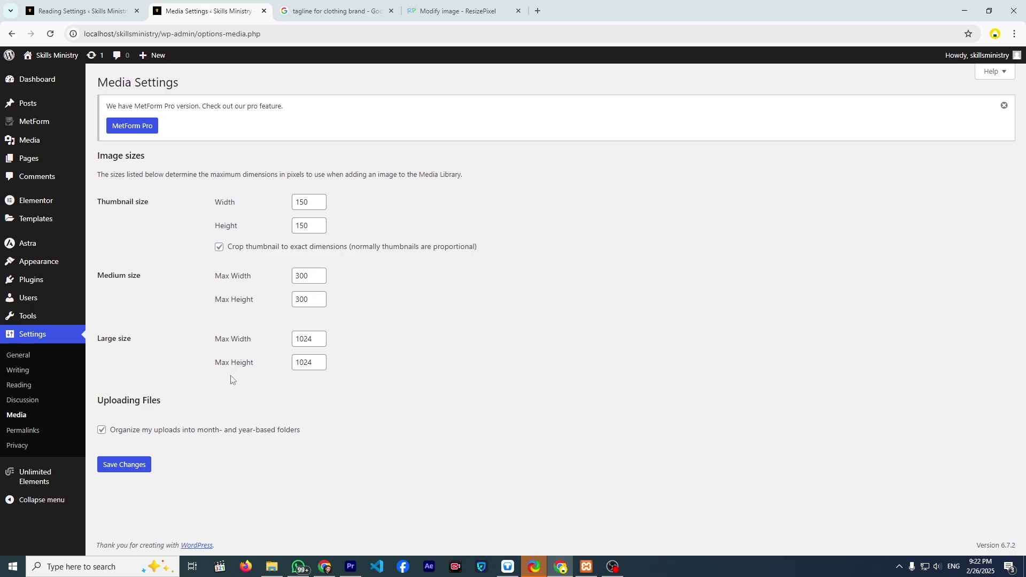
- Open Permalink Settings and review the current Post name structure
left_click(37, 432)
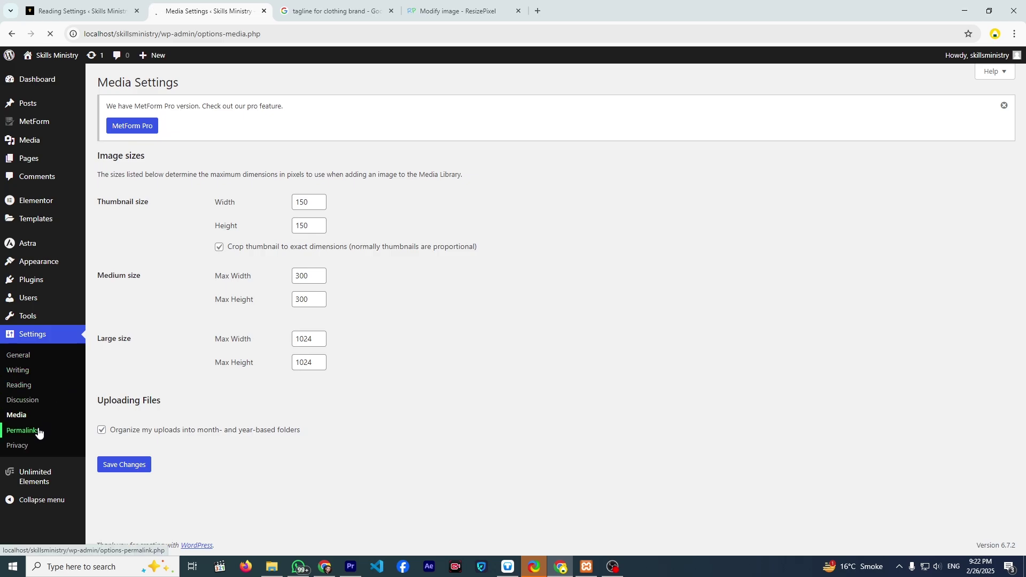
scroll(165, 330, "down", 3)
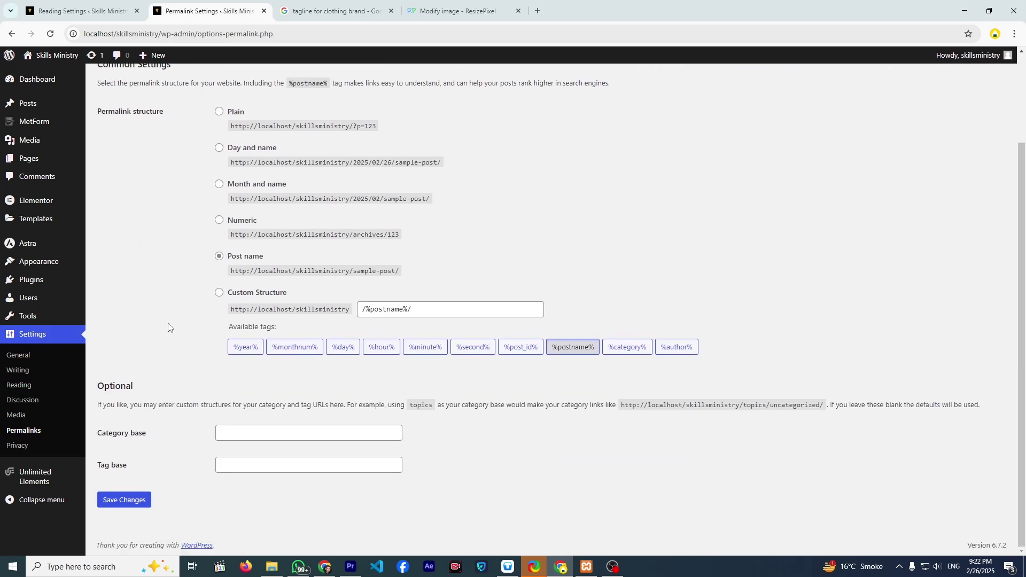
scroll(214, 267, "up", 3)
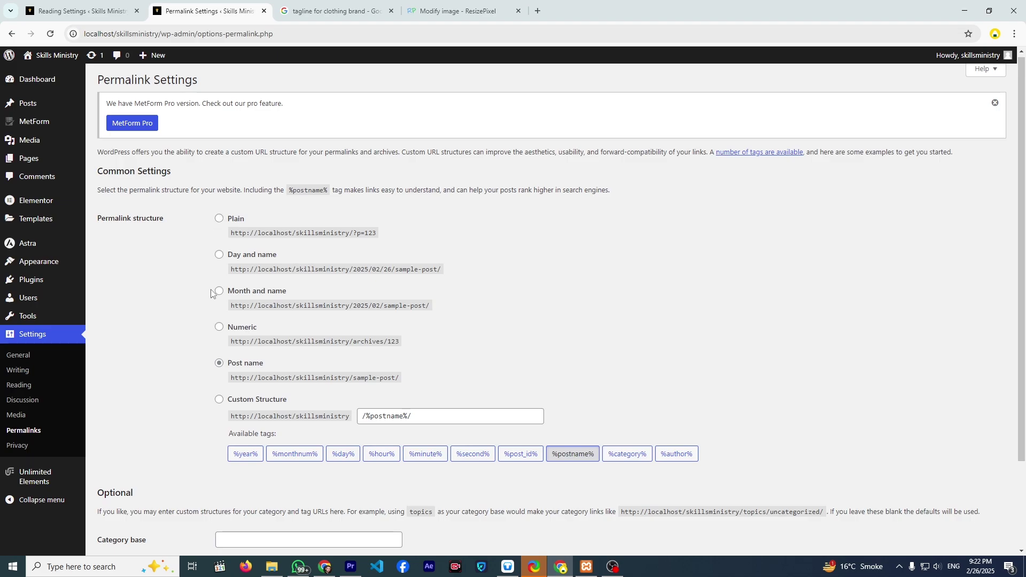
- Open the site in a new tab and check the Link Testing post's /link-testing/ address
right_click(63, 53)
left_click(101, 63)
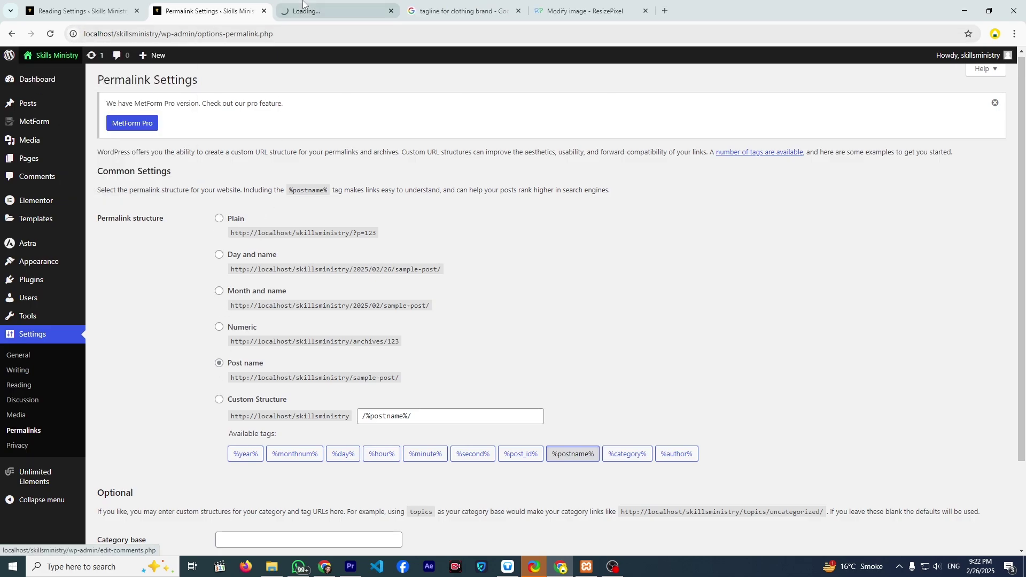
left_click(307, 10)
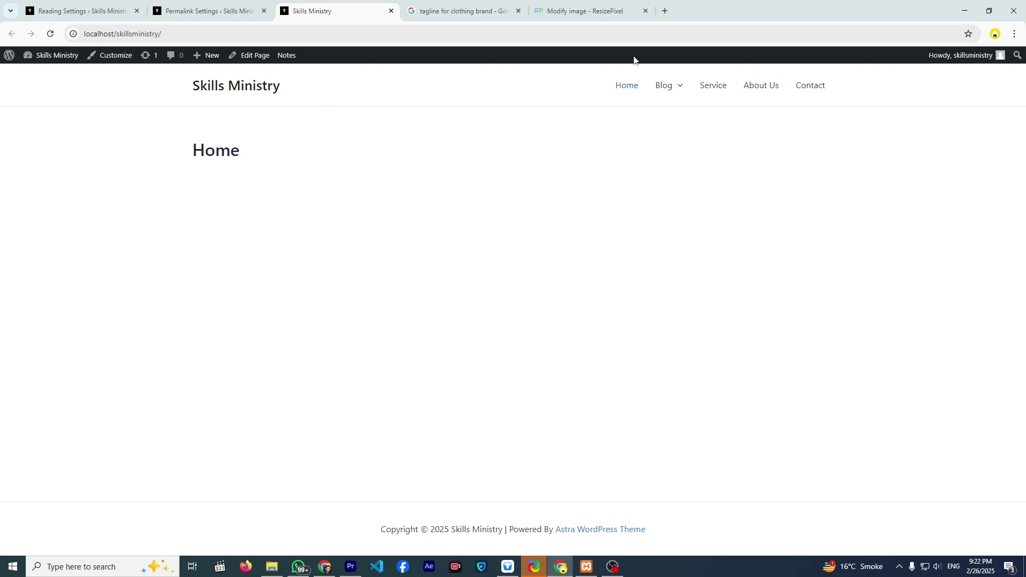
left_click(659, 95)
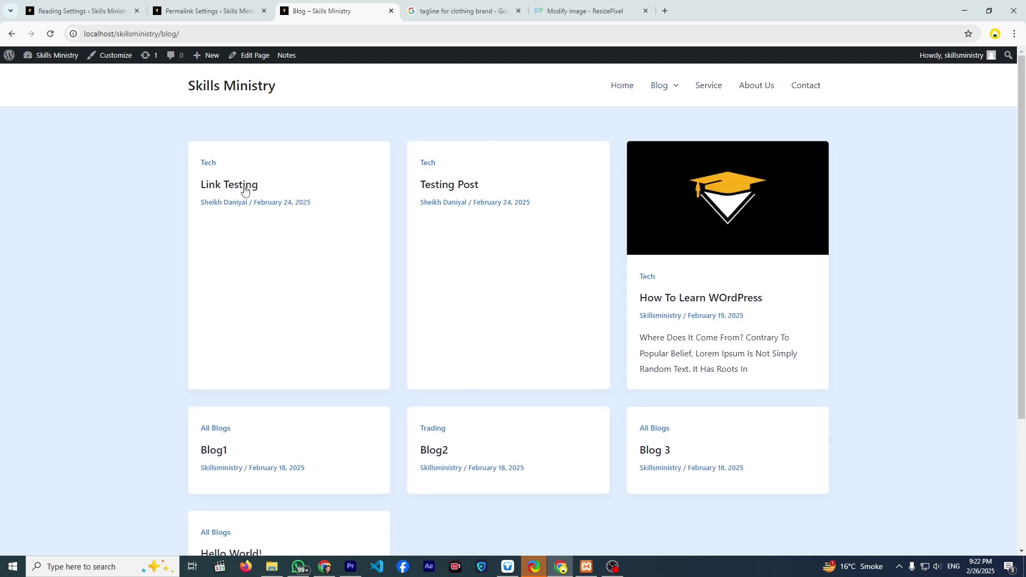
left_click(244, 190)
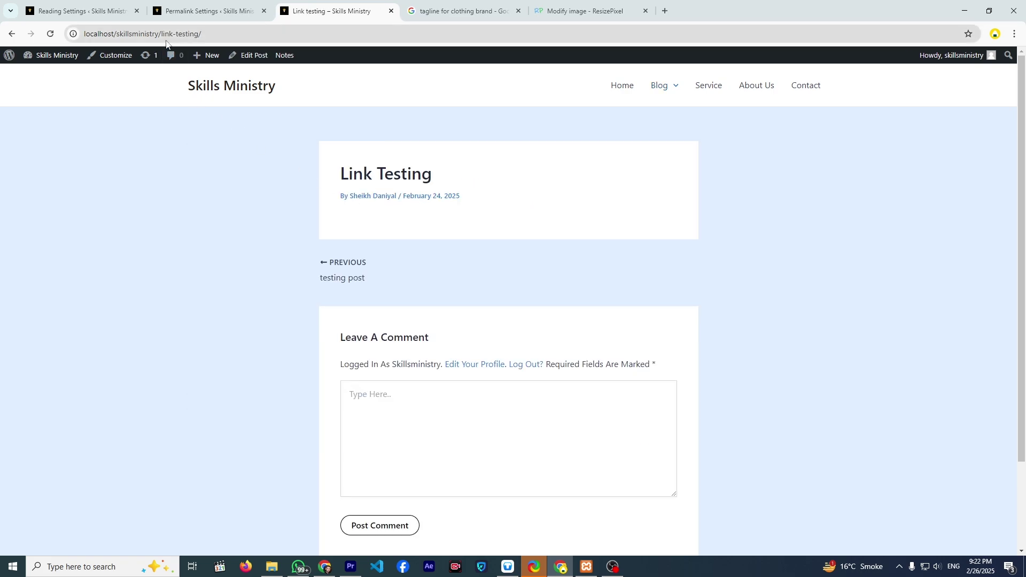
left_click_drag(138, 33, 209, 32)
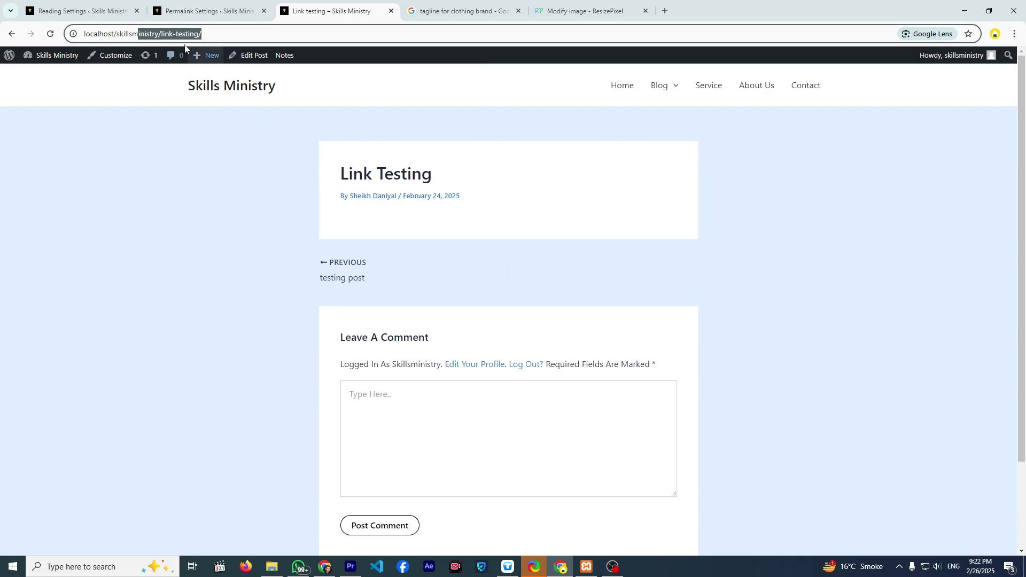
- Back in Permalink Settings, select the Plain permalink structure
left_click(216, 14)
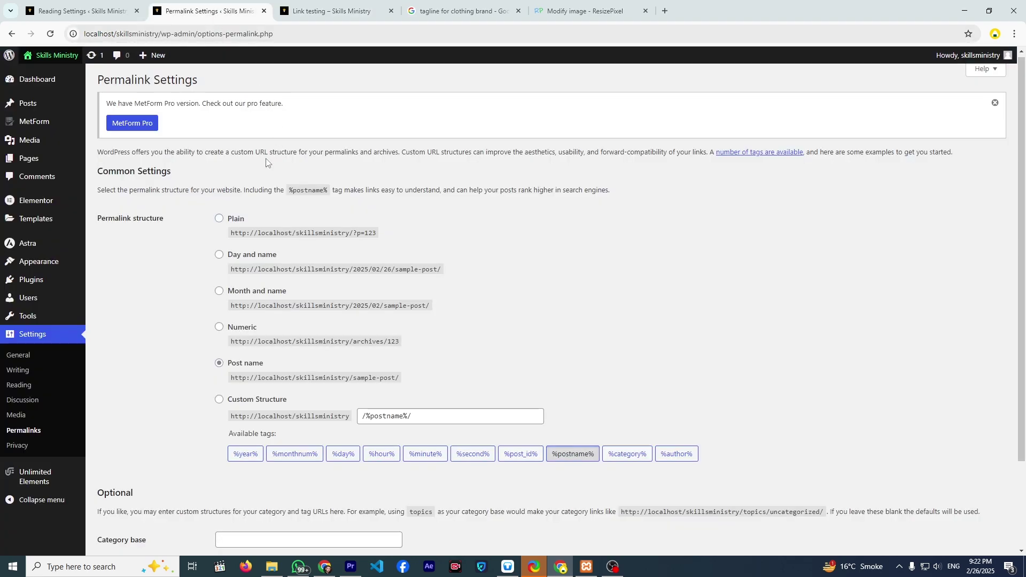
left_click(219, 218)
scroll(211, 267, "down", 2)
- Save the Plain structure and reload the Link Testing post, which now returns Not Found
left_click(126, 500)
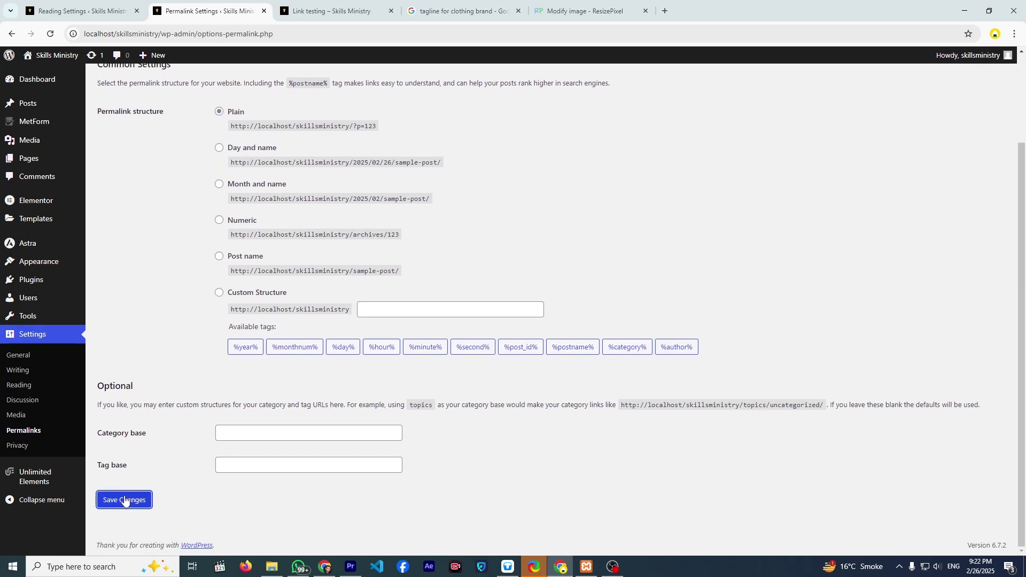
left_click(288, 12)
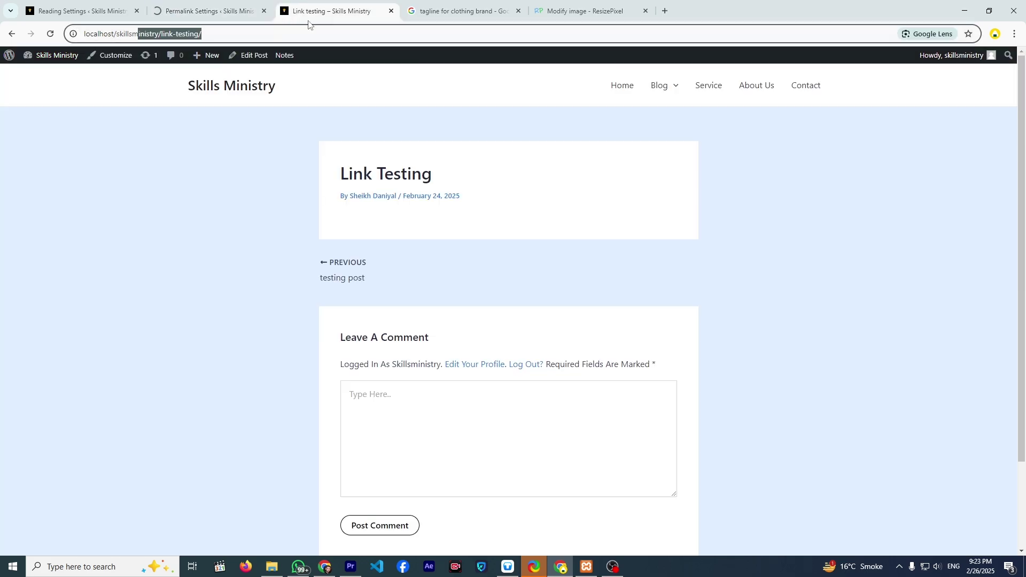
left_click(53, 39)
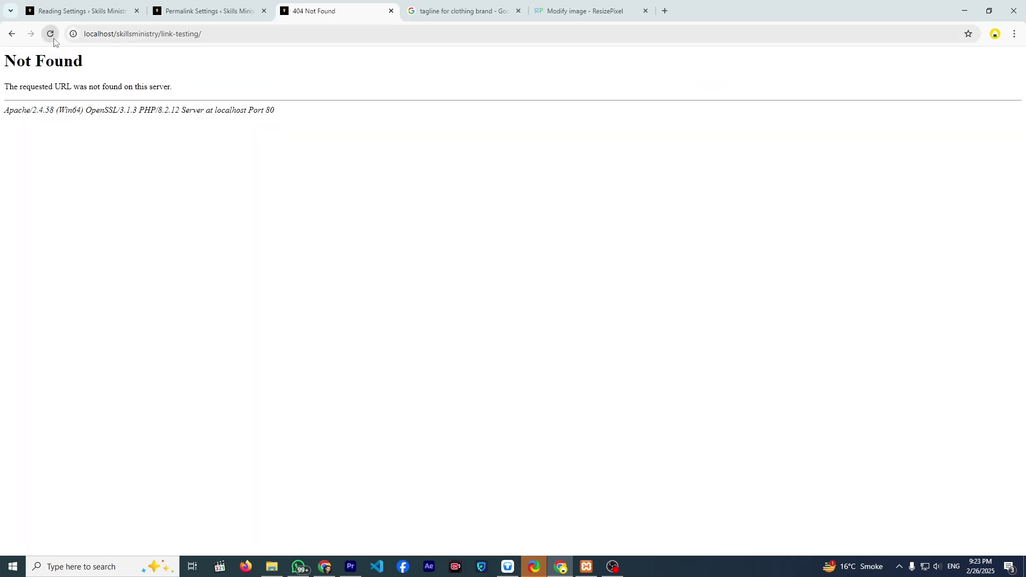
left_click(11, 34)
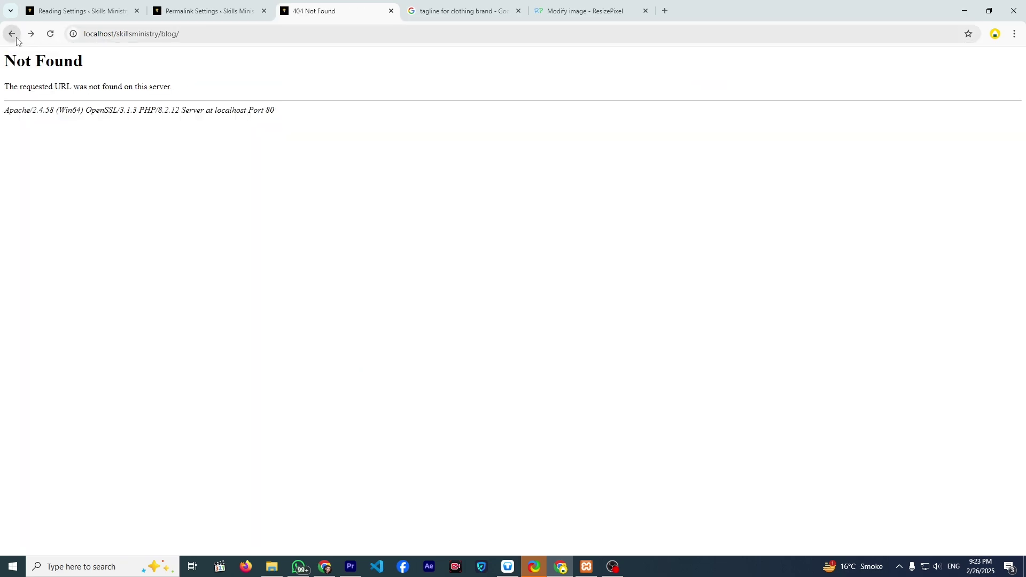
left_click(49, 35)
- Browse from Home to Blog and open the Blog2 post at ?p=9
left_click(11, 38)
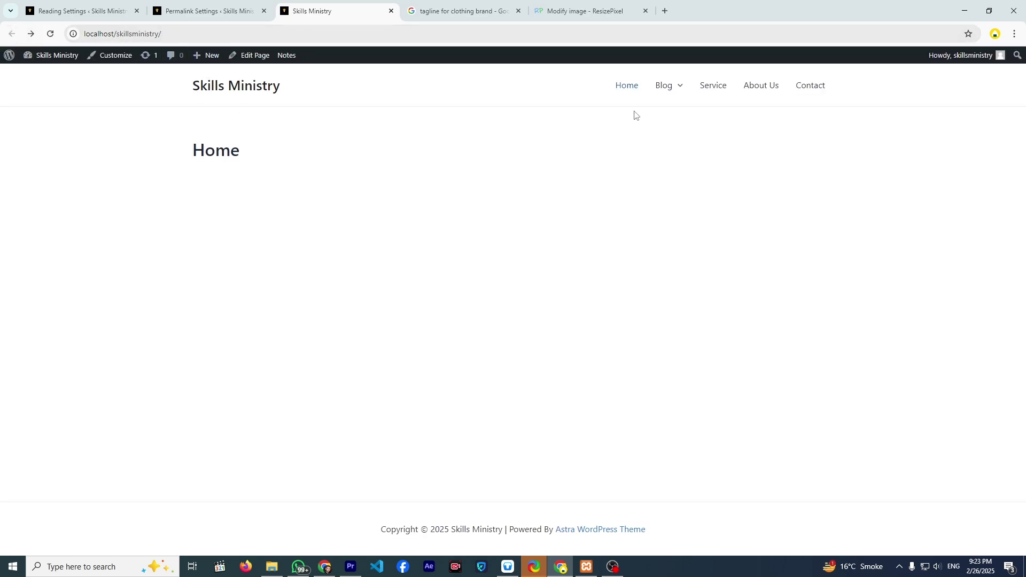
left_click(668, 94)
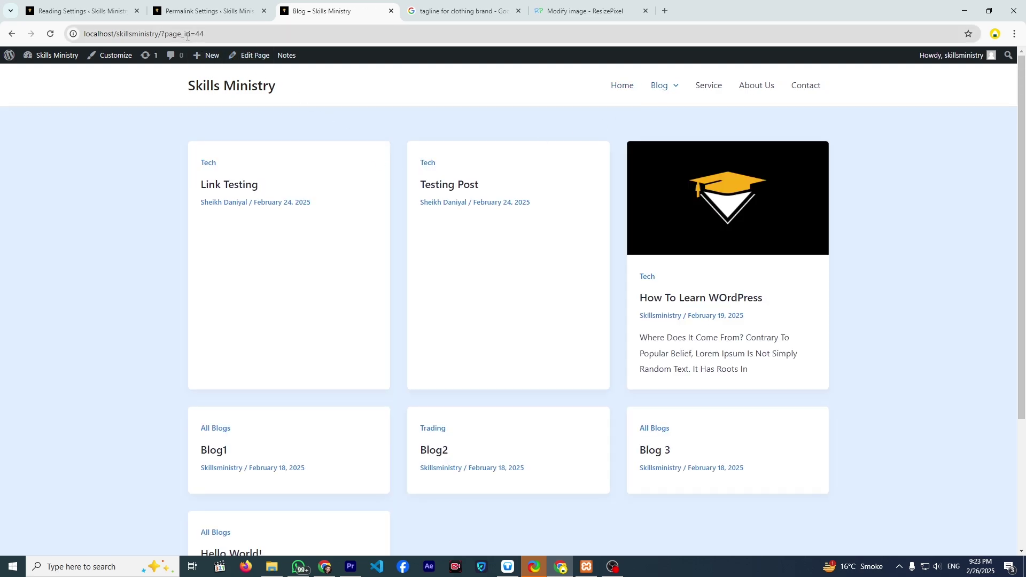
scroll(376, 270, "down", 3)
left_click(431, 274)
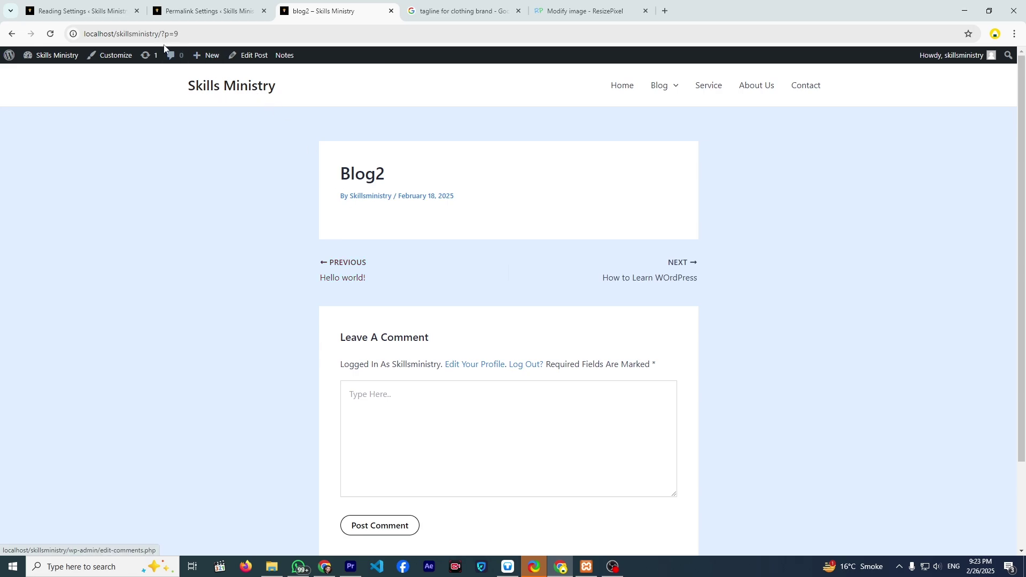
- Switch the permalink structure back to Post name and save it
mouse_move(209, 55)
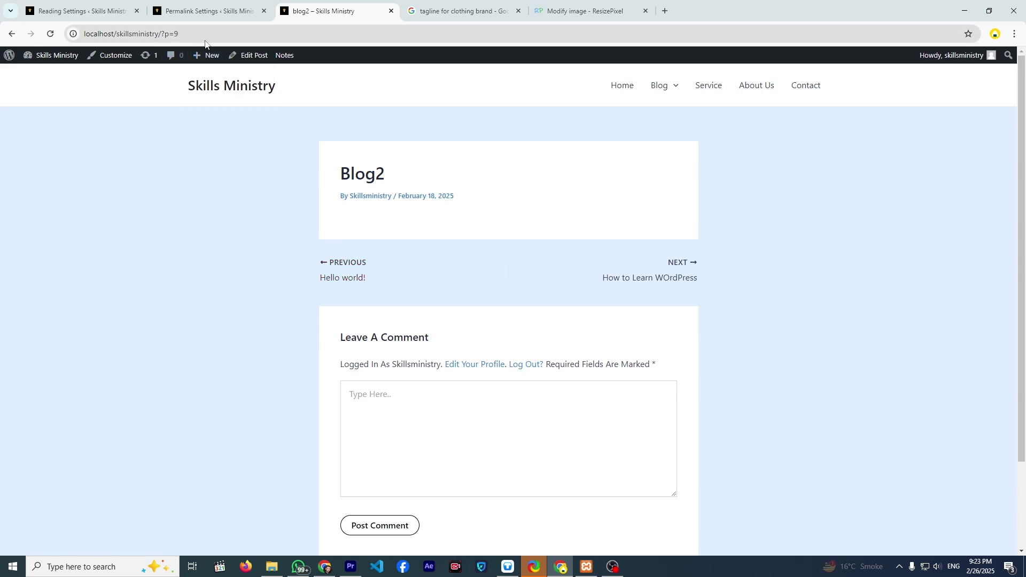
left_click(229, 17)
scroll(282, 297, "down", 3)
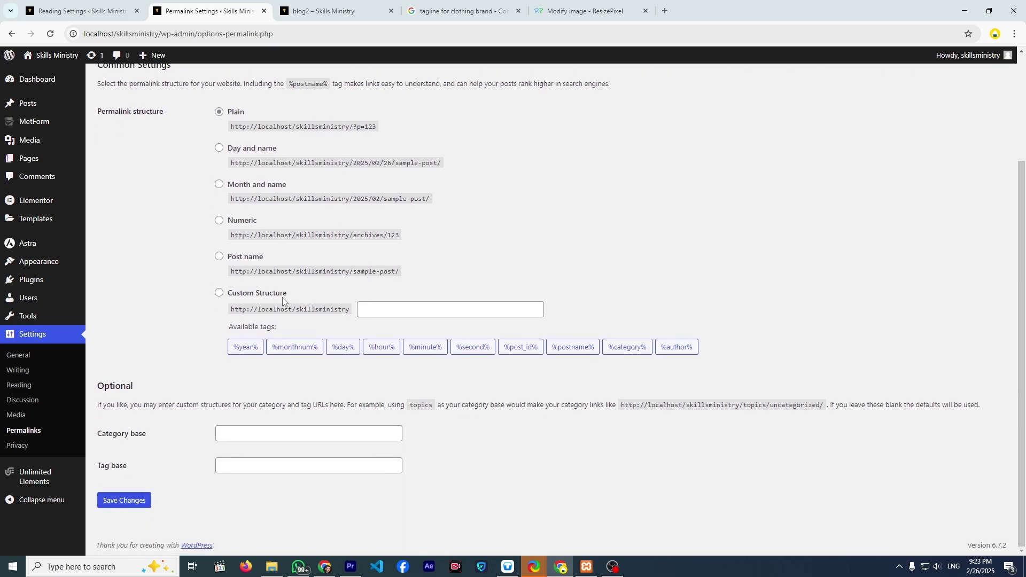
left_click(222, 260)
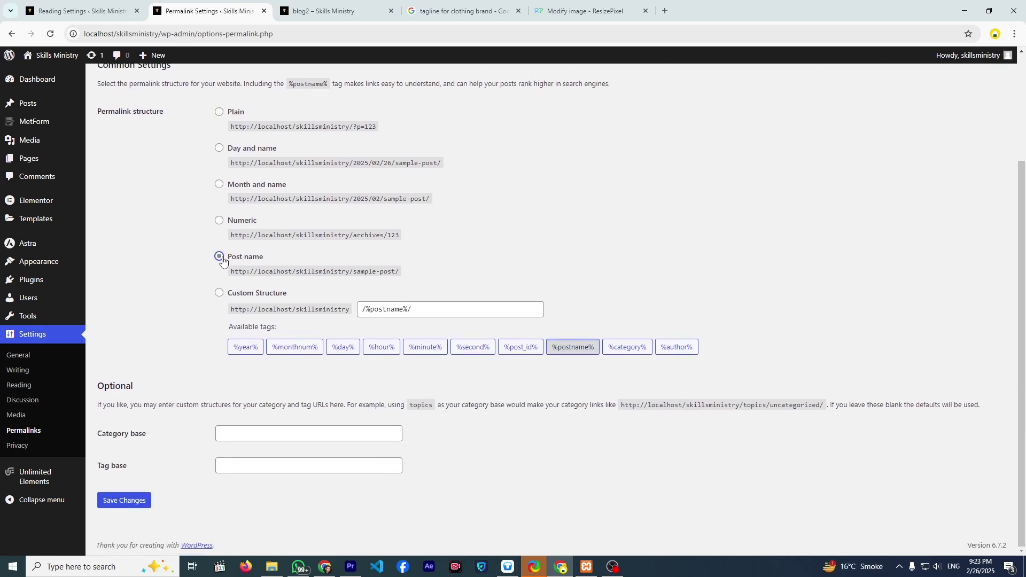
left_click(147, 502)
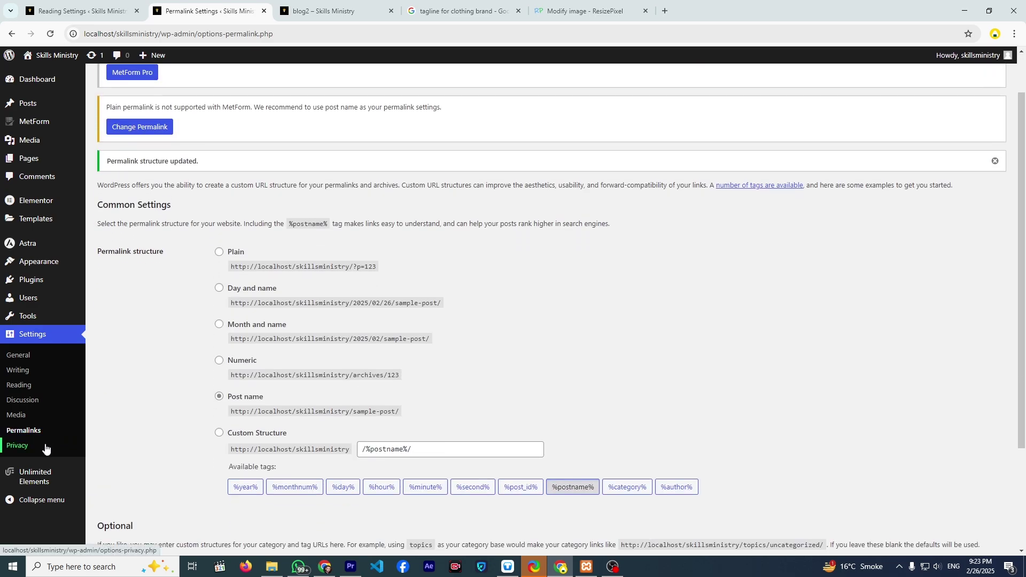
- On Settings > Privacy, set 'Privacy Plolicy' as the site's privacy policy page
left_click(45, 449)
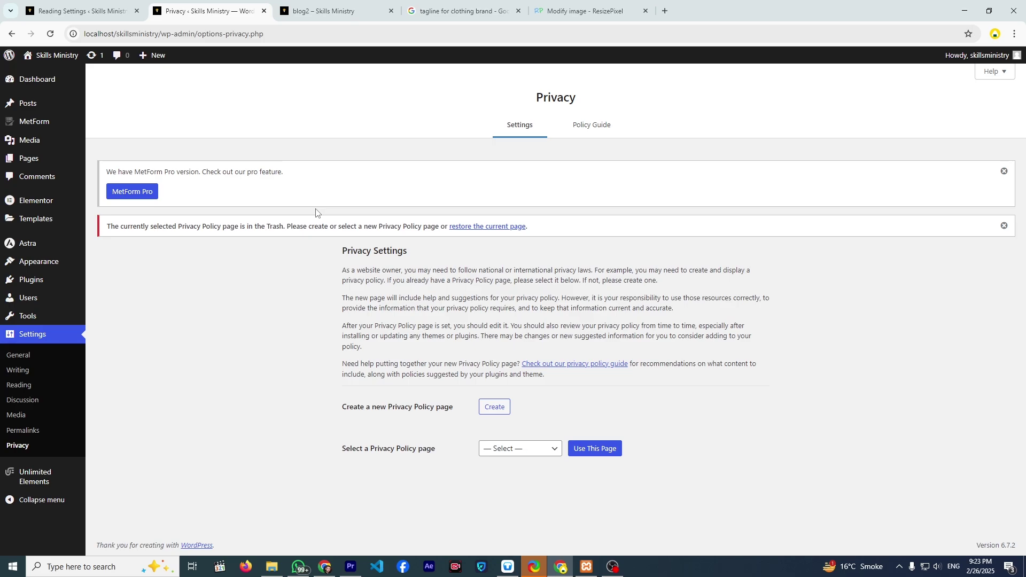
left_click(504, 452)
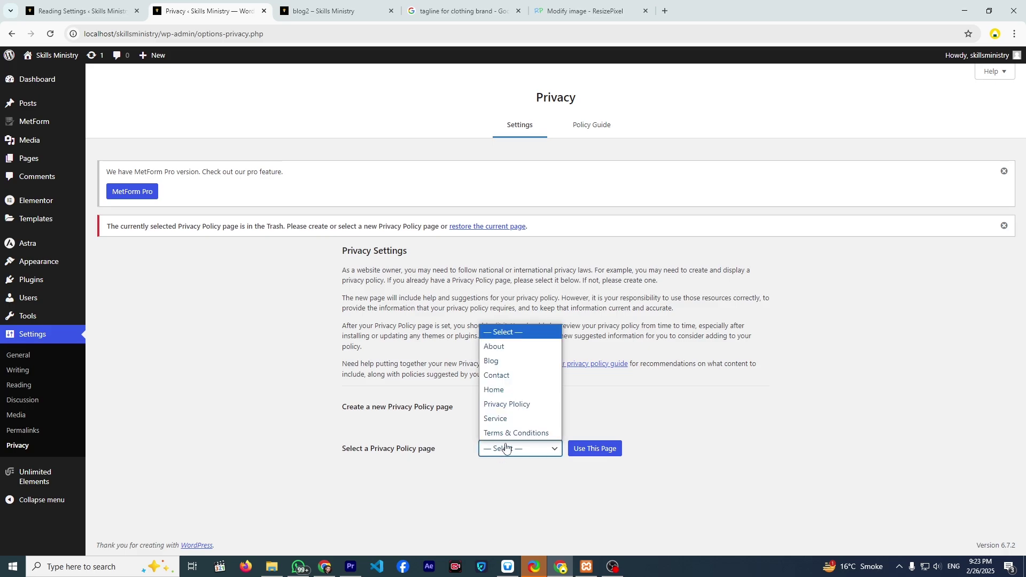
left_click(511, 407)
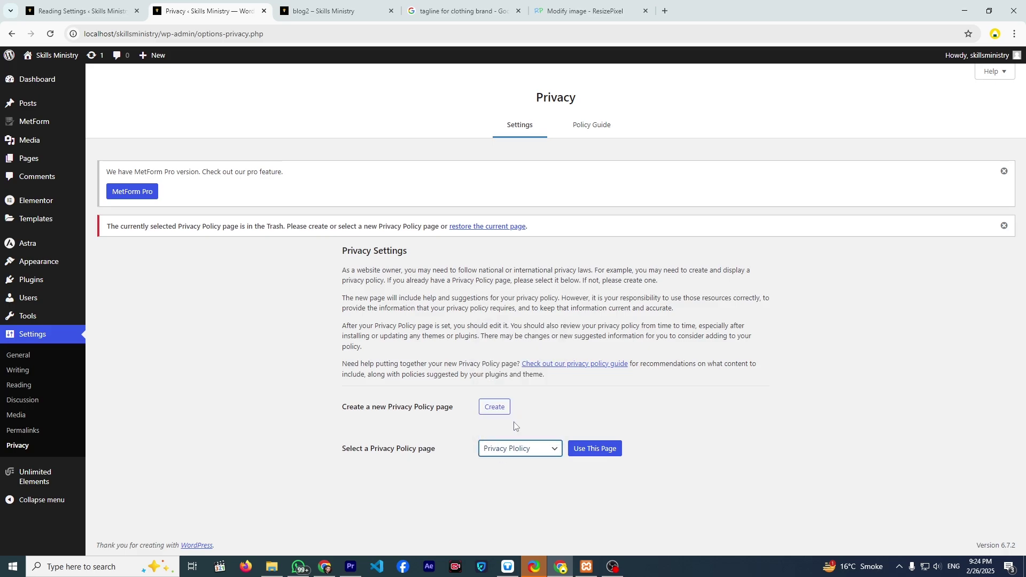
left_click(581, 451)
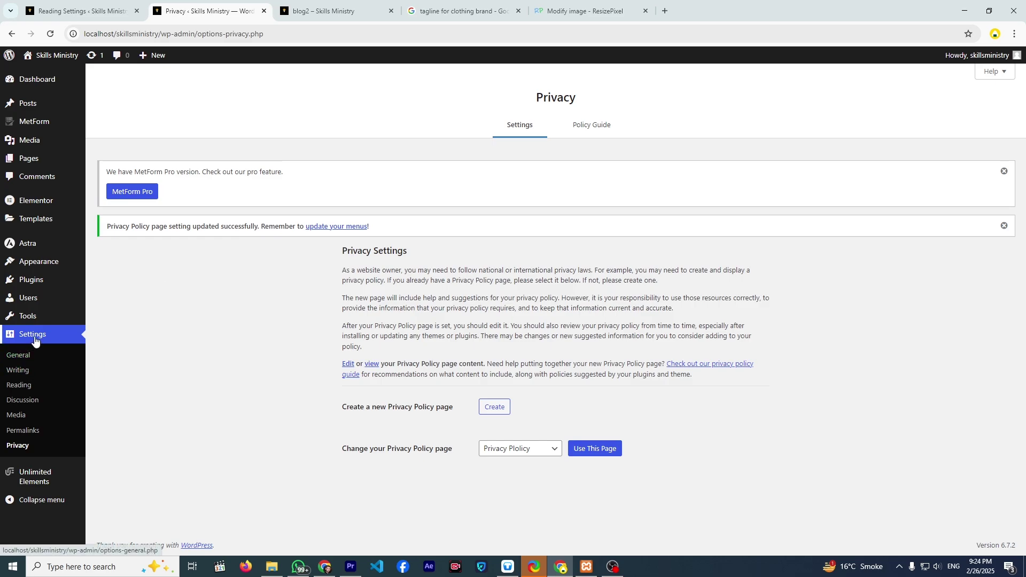
mouse_move(38, 298)
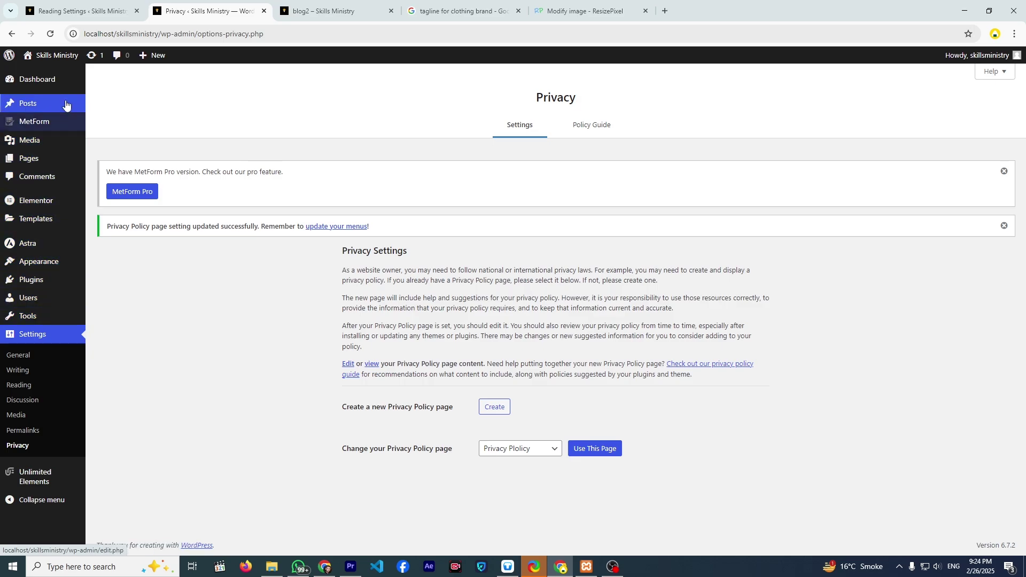
mouse_move(60, 64)
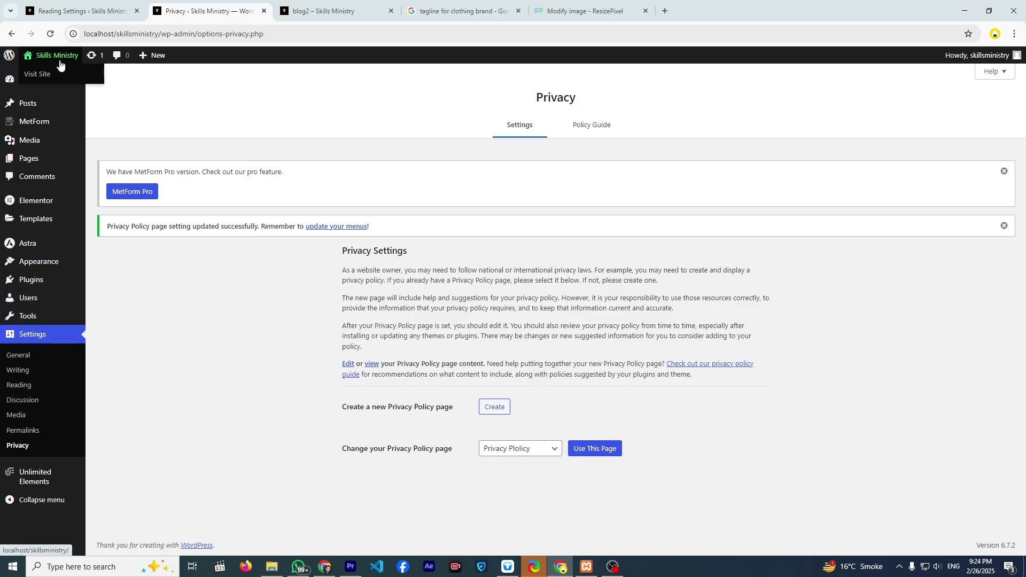
- Visit the live site, open the Trading category, then the Blog page listing all posts
left_click(60, 63)
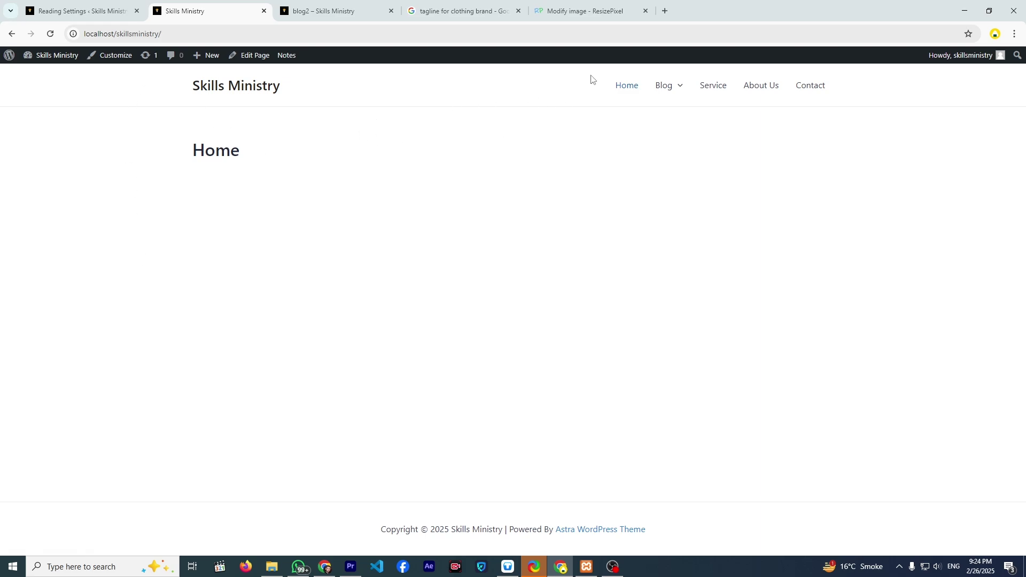
mouse_move(657, 88)
left_click(665, 119)
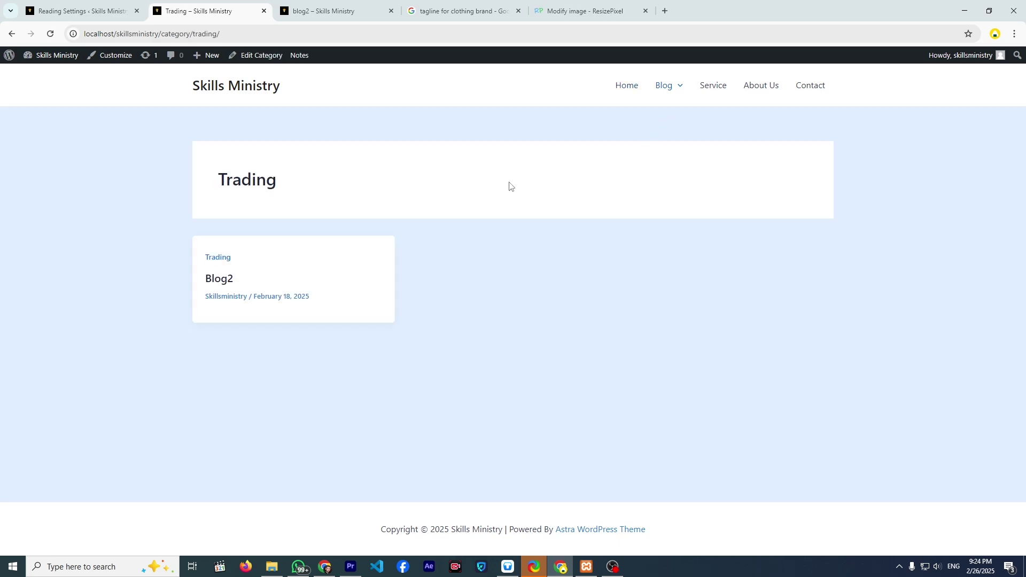
left_click(657, 89)
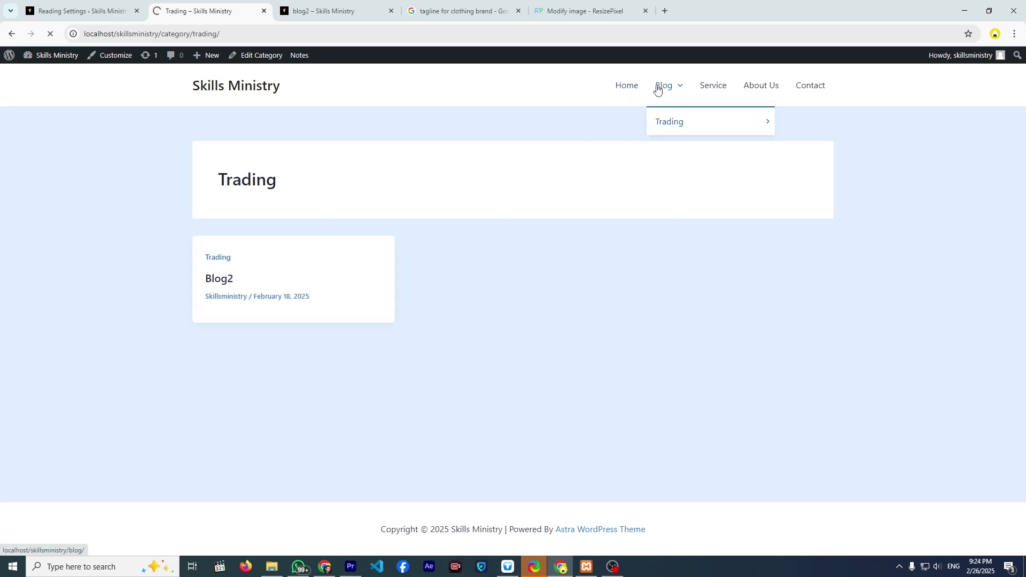
scroll(339, 252, "down", 3)
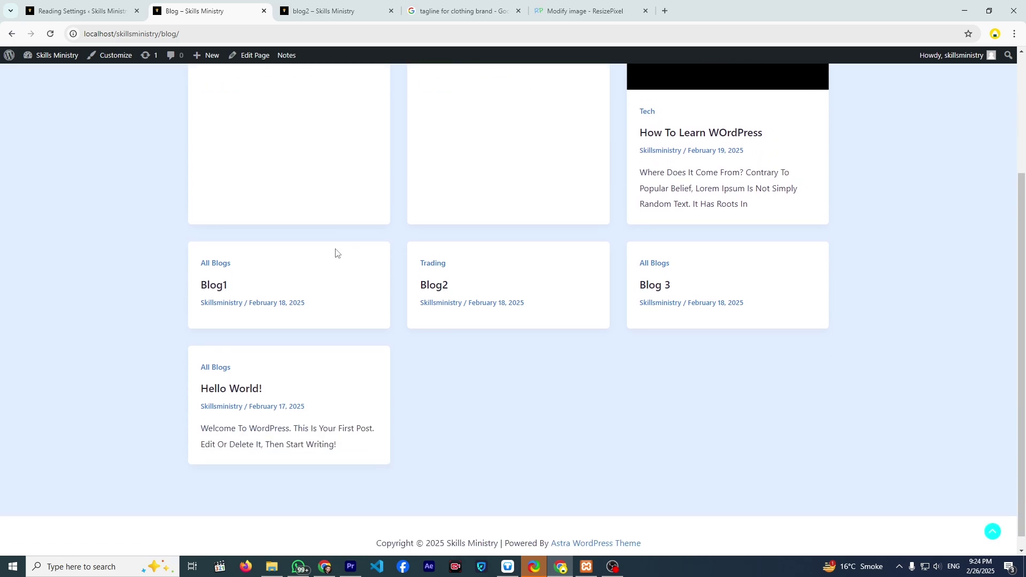
scroll(336, 252, "up", 3)
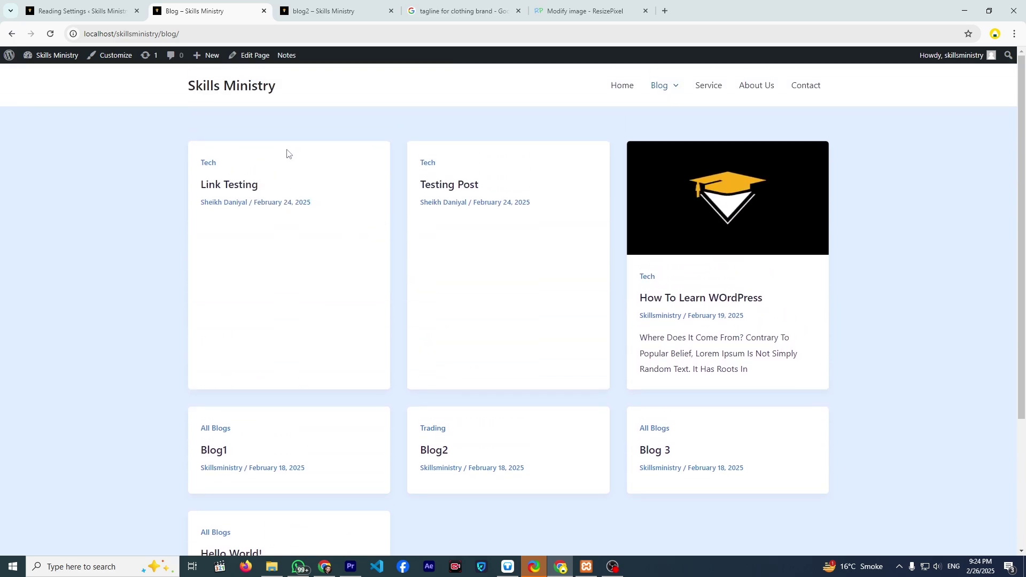
scroll(246, 165, "down", 3)
scroll(211, 179, "up", 3)
- Open the Customizer and preview the How To Learn WOrdPress post
left_click(129, 57)
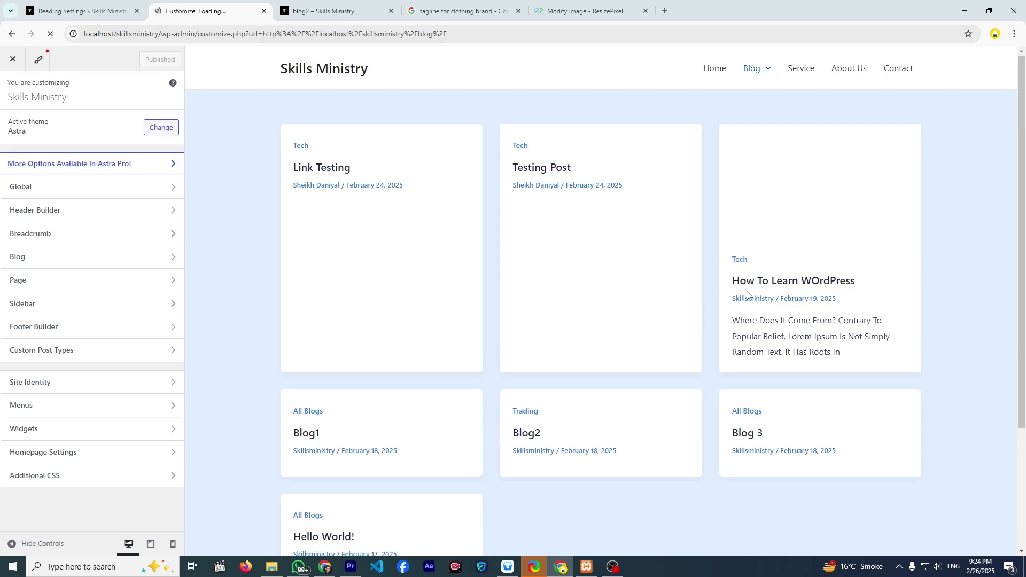
left_click(765, 285)
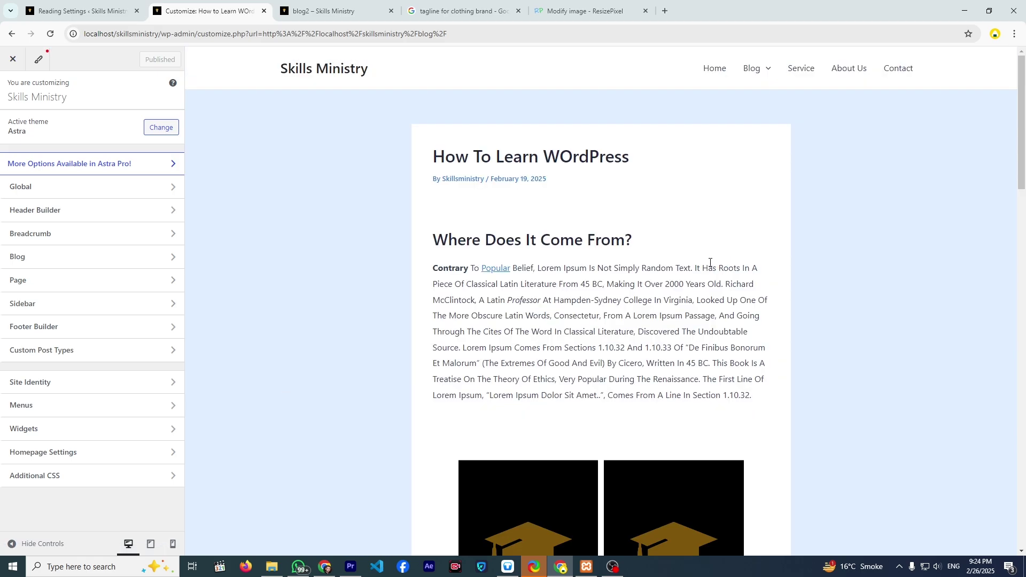
scroll(614, 279, "down", 11)
scroll(604, 280, "up", 5)
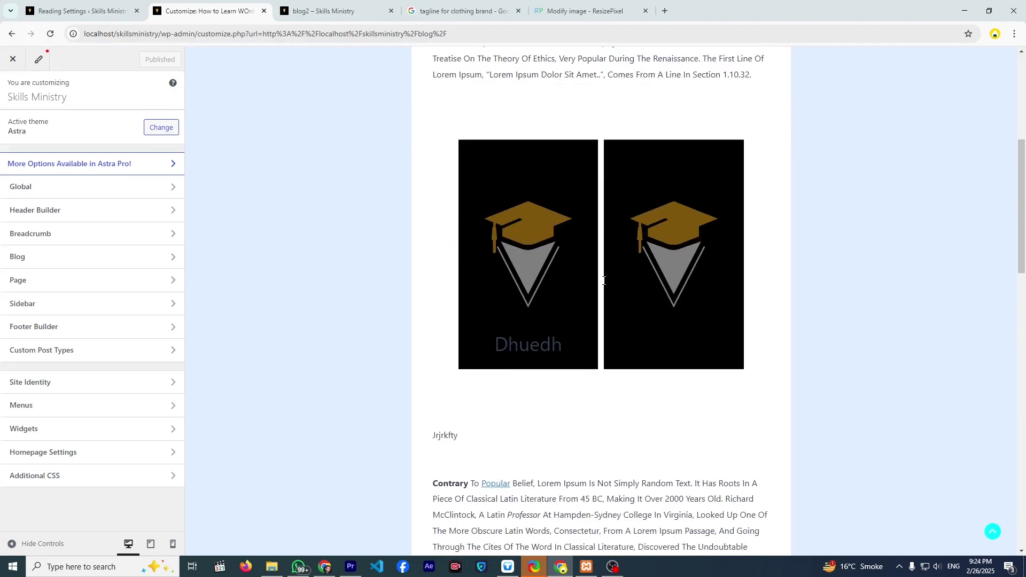
scroll(562, 302, "up", 6)
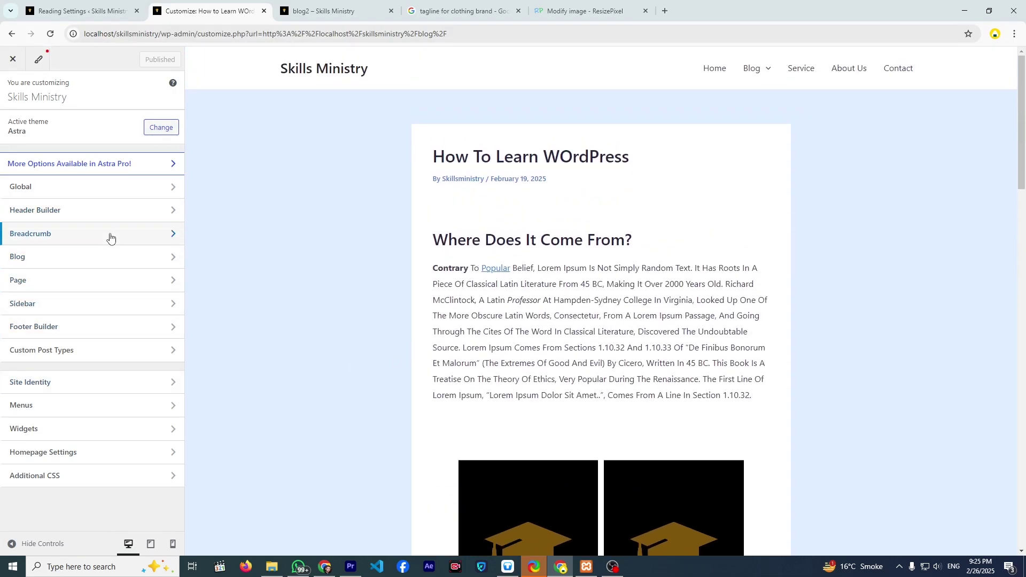
- Browse the WordPress.org themes, then return to the main Customizer panel with Astra active
left_click(152, 133)
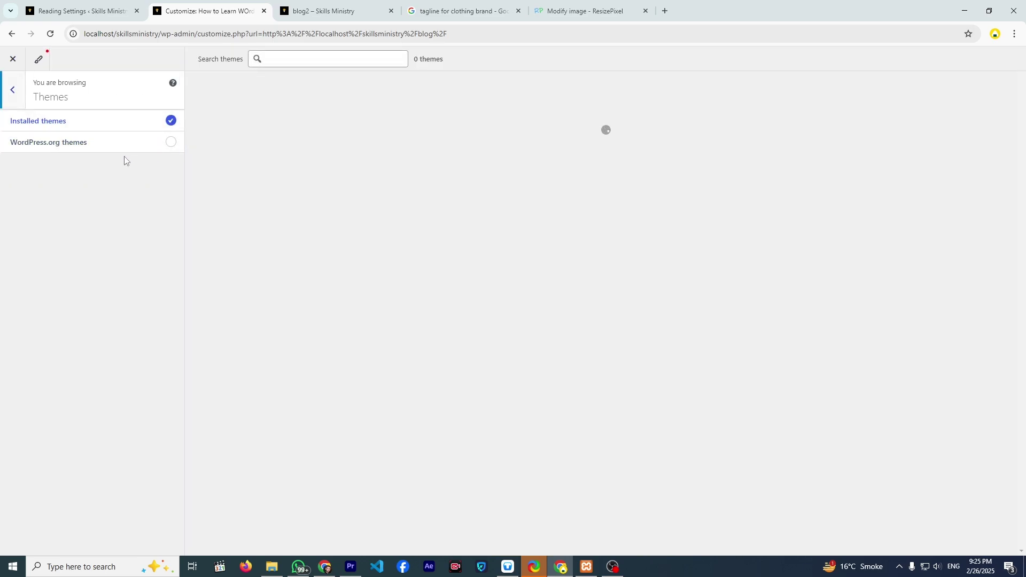
left_click(111, 150)
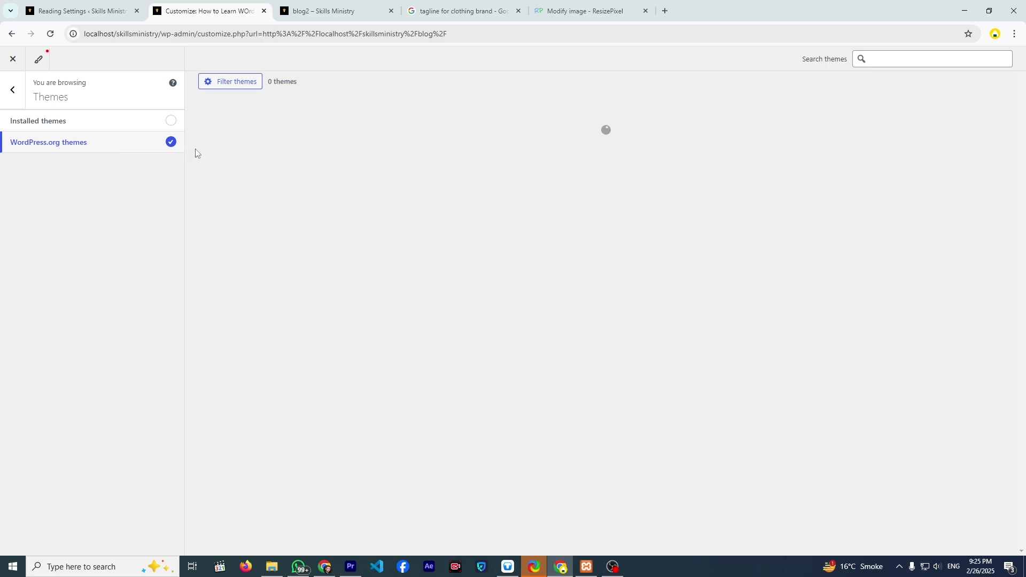
scroll(348, 216, "down", 3)
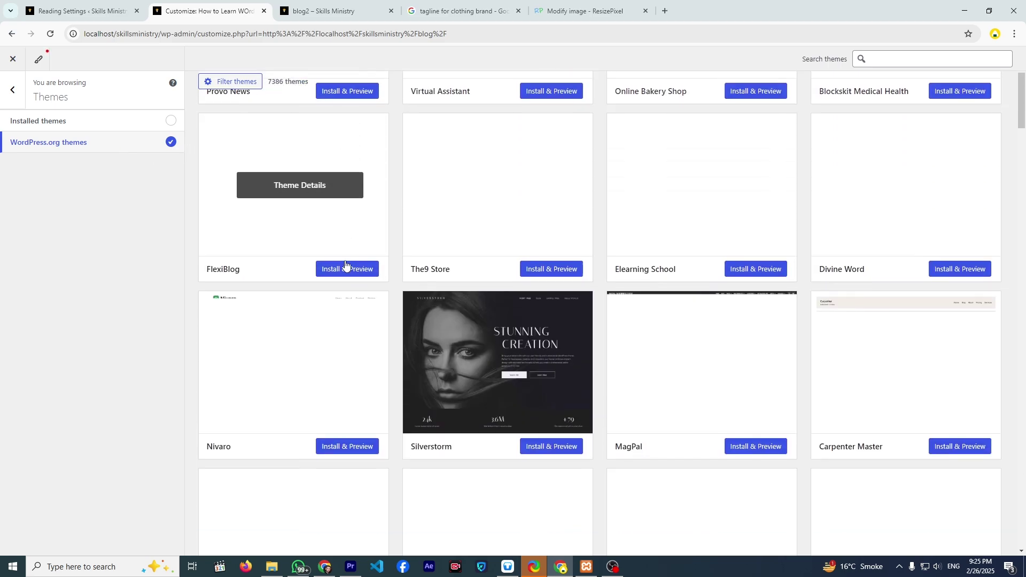
scroll(345, 257, "up", 3)
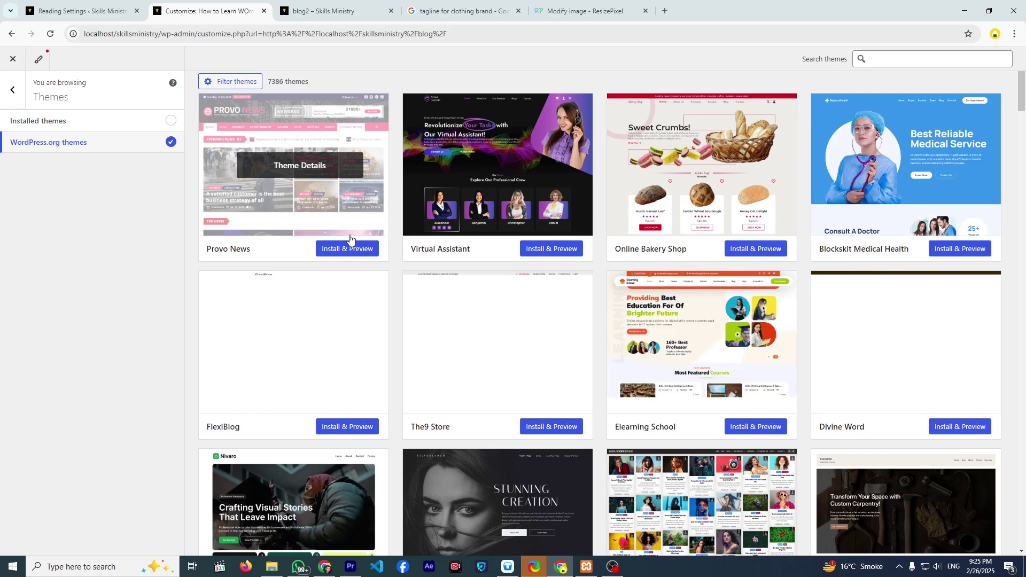
scroll(348, 251, "down", 6)
scroll(336, 280, "up", 6)
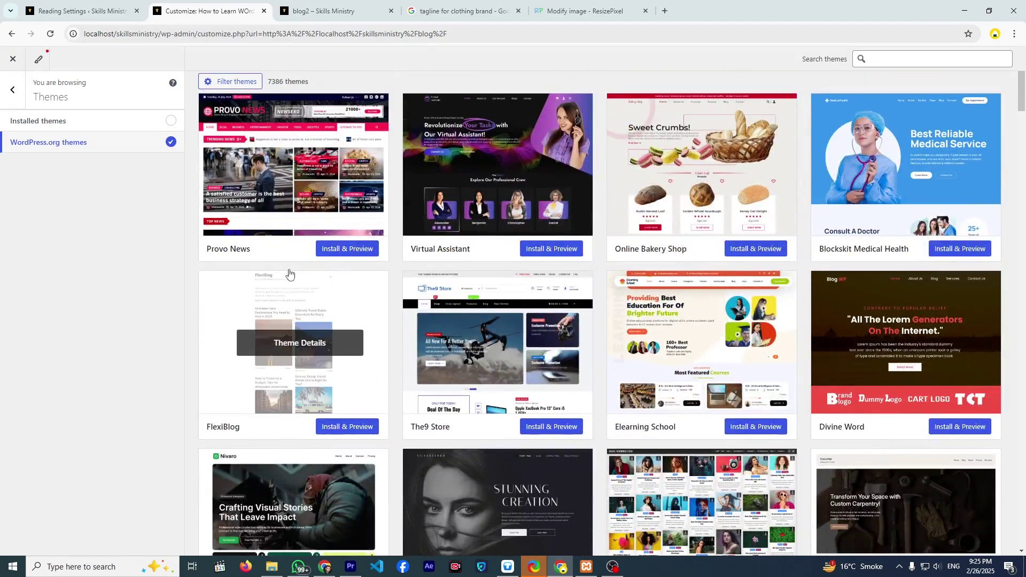
left_click(12, 91)
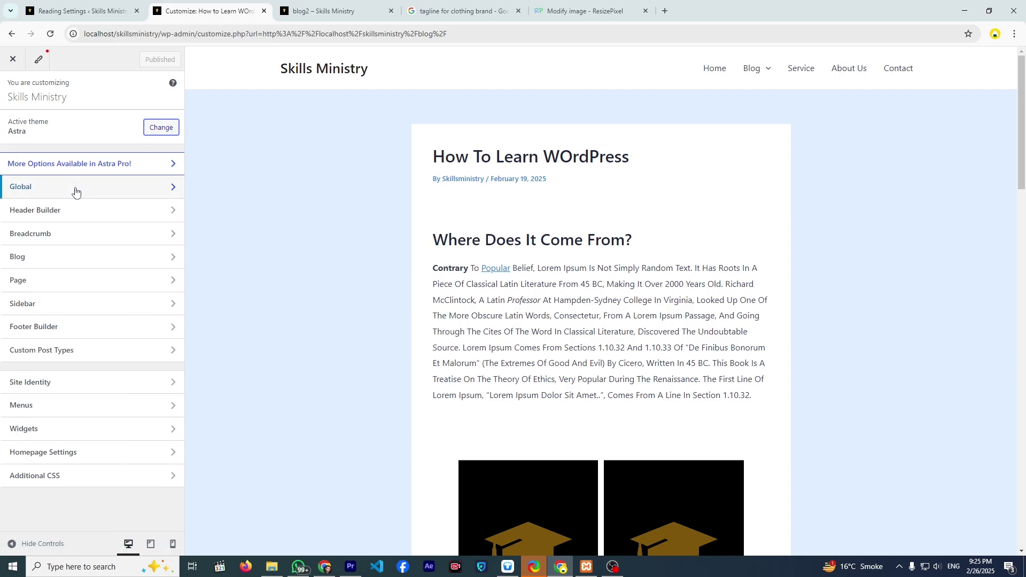
- Open the Customizer's Global settings and then its Typography panel
left_click(76, 190)
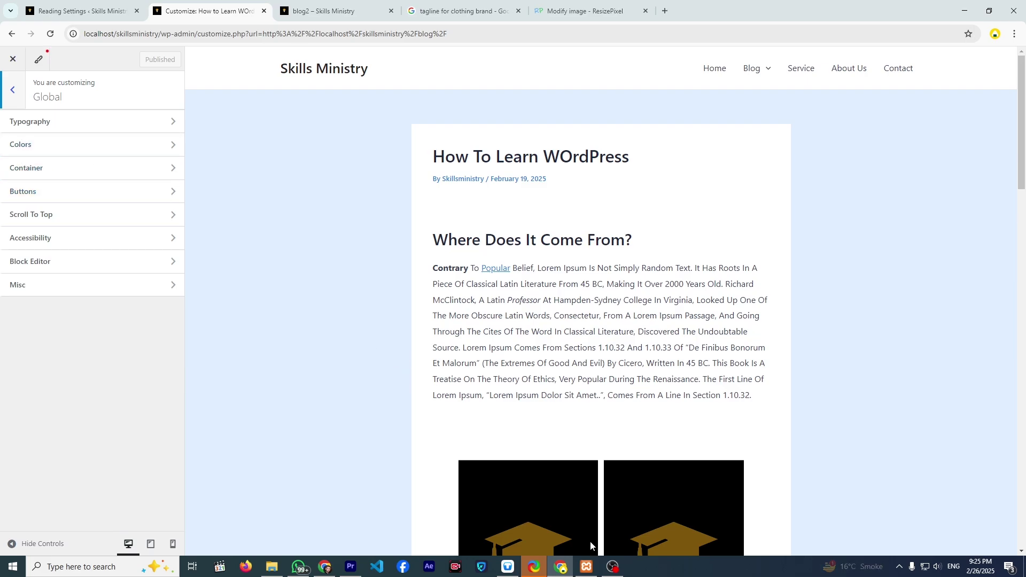
left_click(609, 566)
left_click(610, 566)
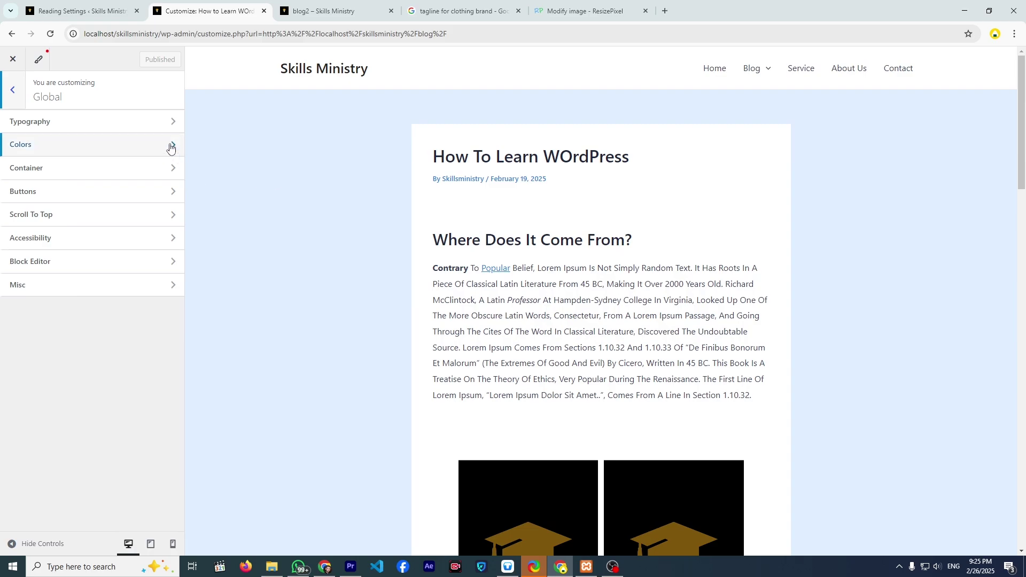
key("Tab")
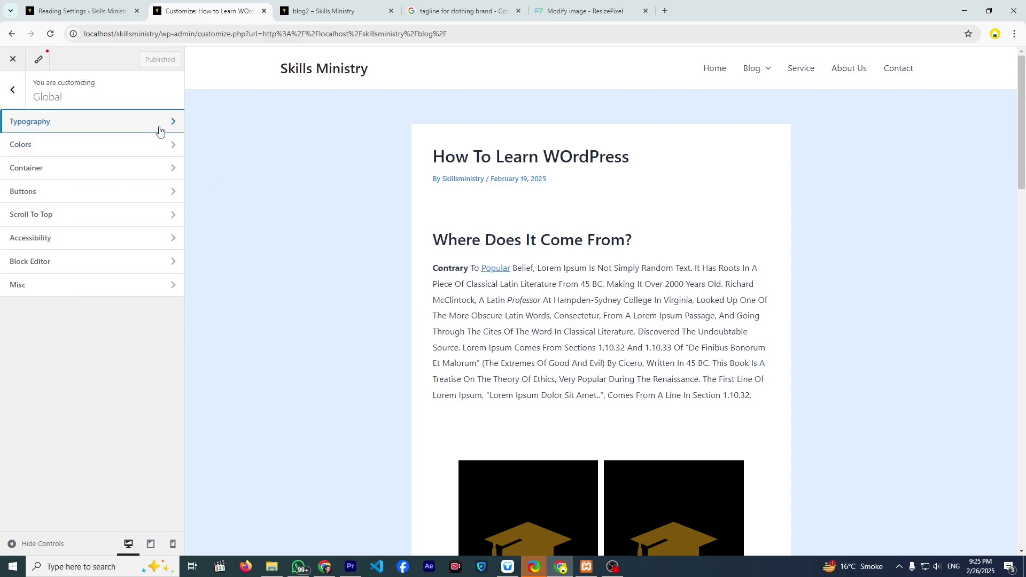
left_click(159, 129)
- Try the Lato/Lora and DM Serif Display/Work Sans typography presets, ending on Playfair Display / Open Sans
scroll(337, 248, "down", 3)
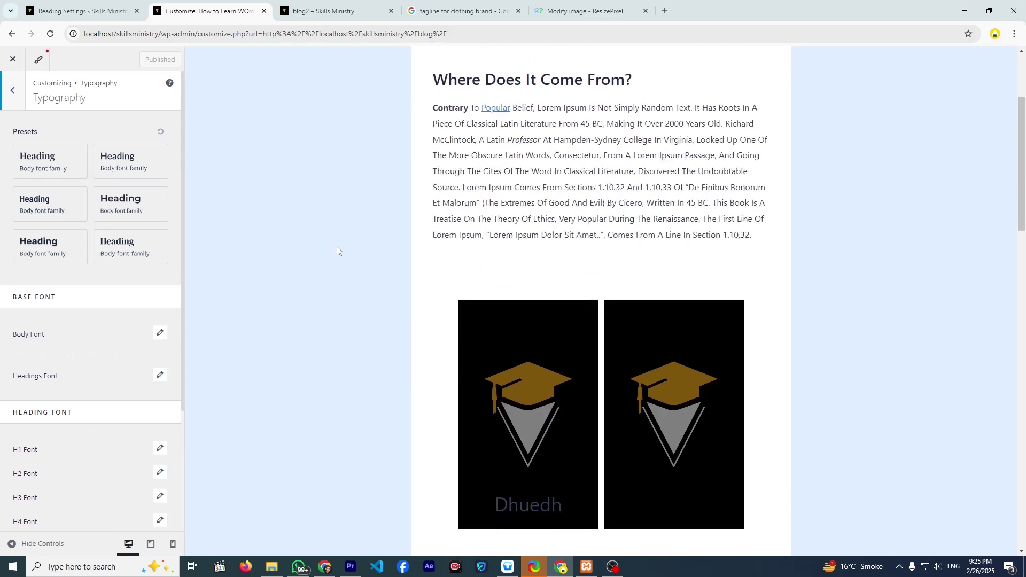
scroll(336, 246, "up", 3)
left_click(120, 169)
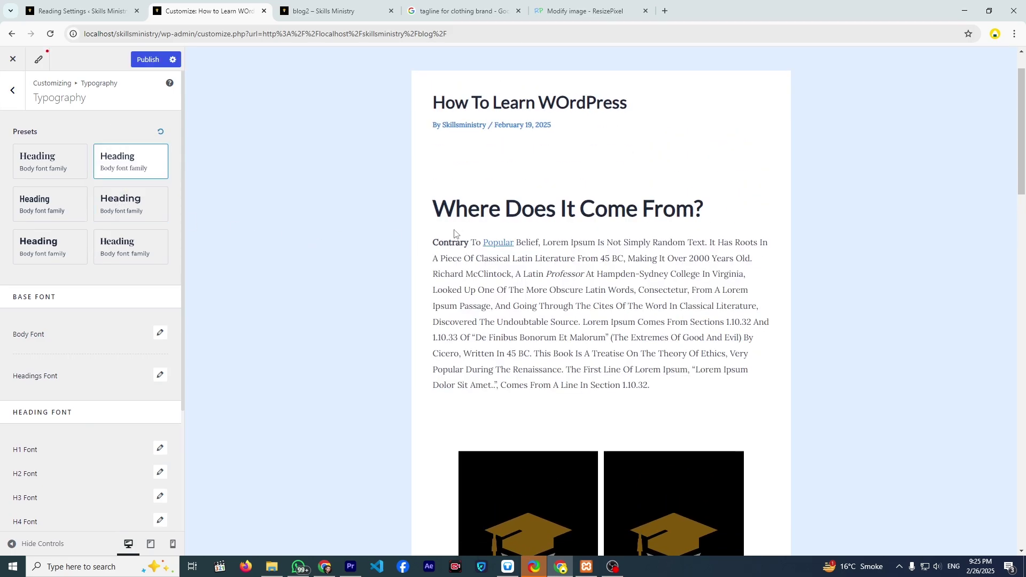
left_click(156, 210)
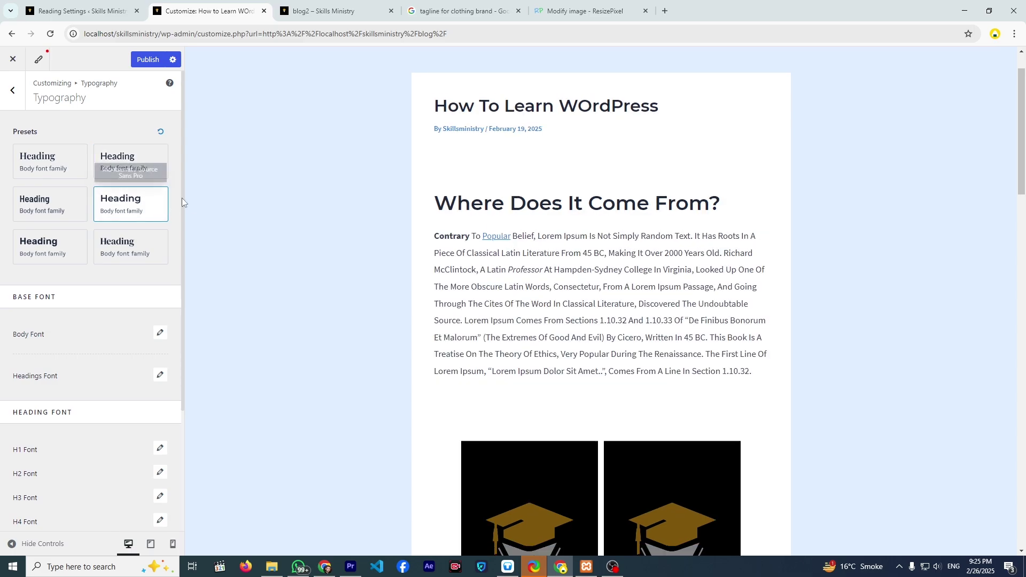
left_click(137, 248)
left_click(57, 253)
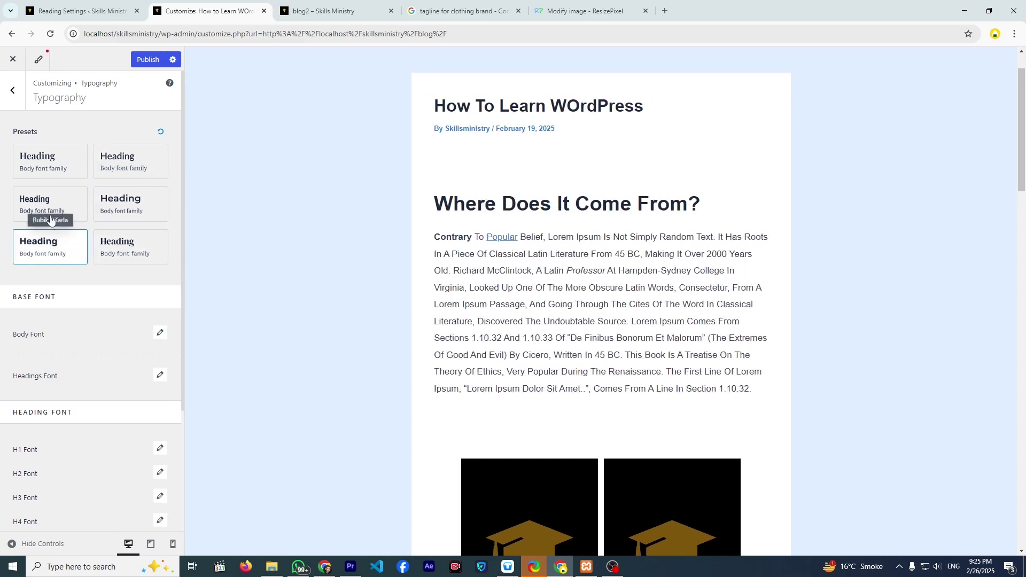
left_click(51, 209)
left_click(47, 178)
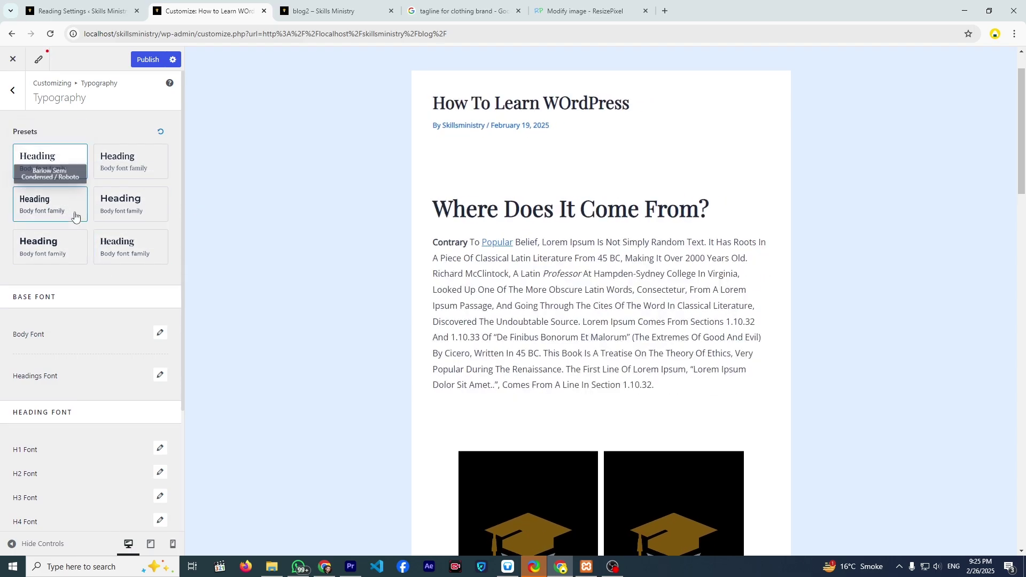
scroll(128, 299, "down", 2)
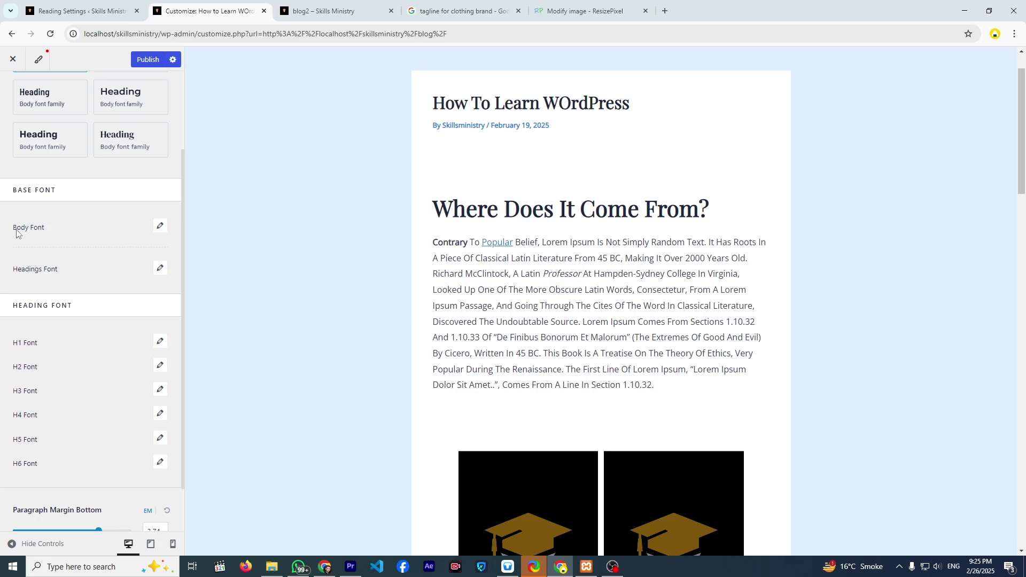
scroll(379, 339, "down", 5)
scroll(437, 171, "up", 3)
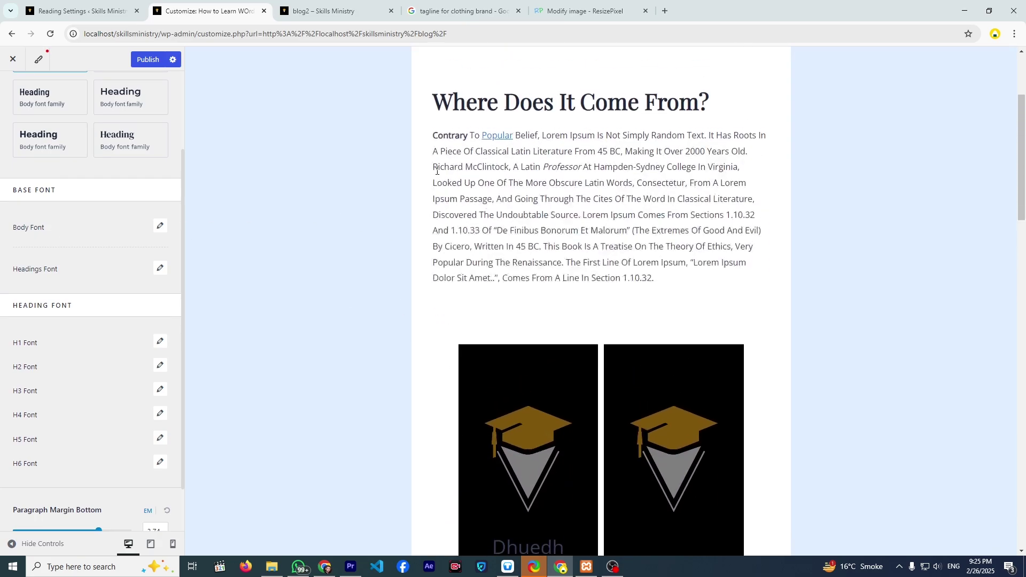
scroll(552, 323, "down", 10)
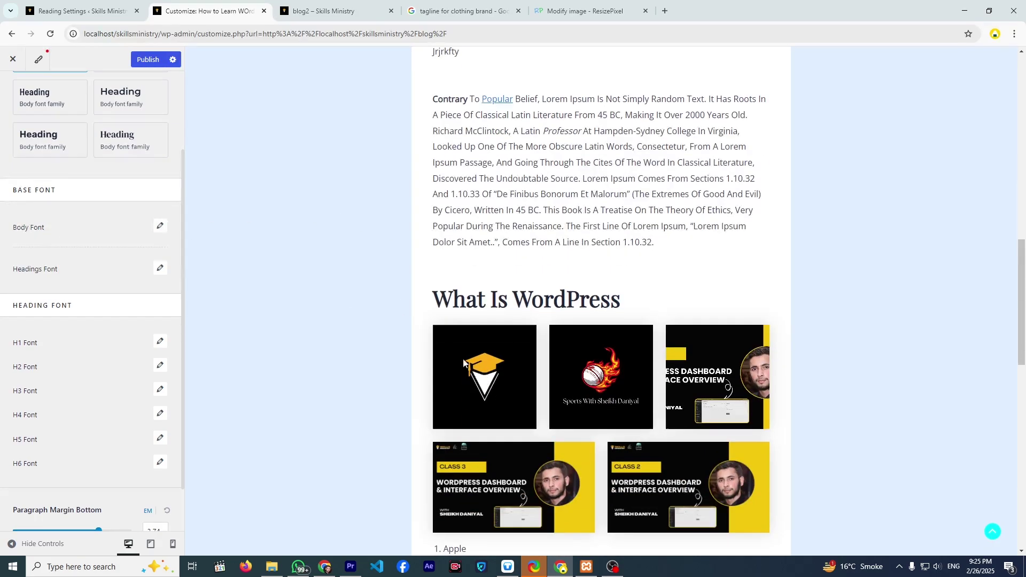
scroll(497, 383, "up", 6)
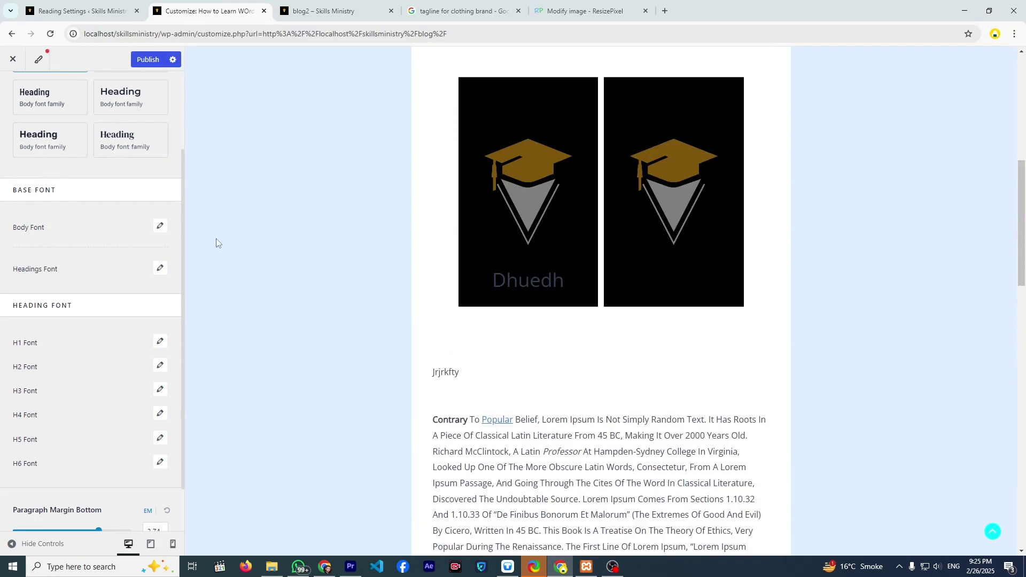
- Try Times, then Alatsi, as the body font family
left_click(161, 227)
left_click(109, 273)
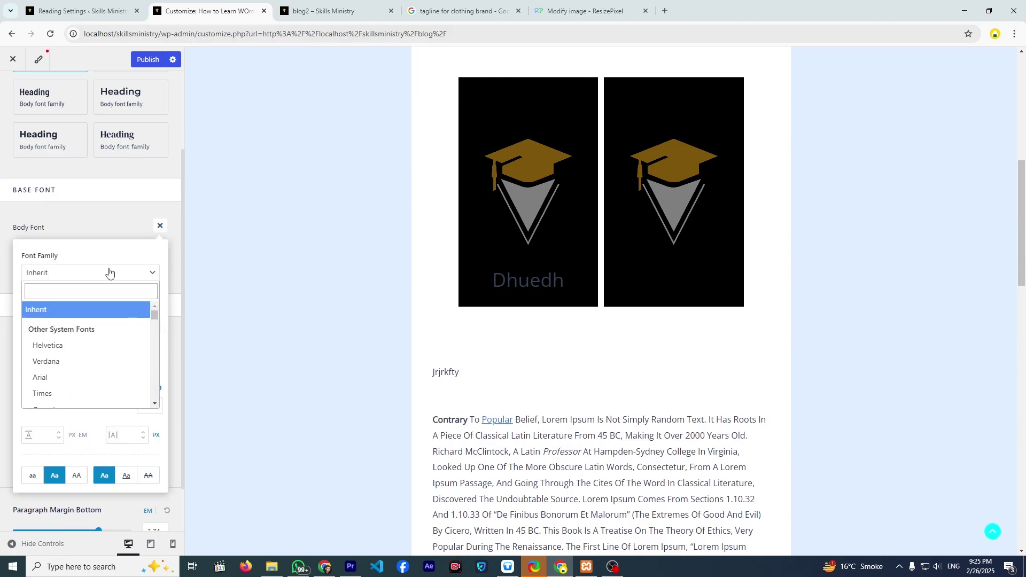
left_click(105, 267)
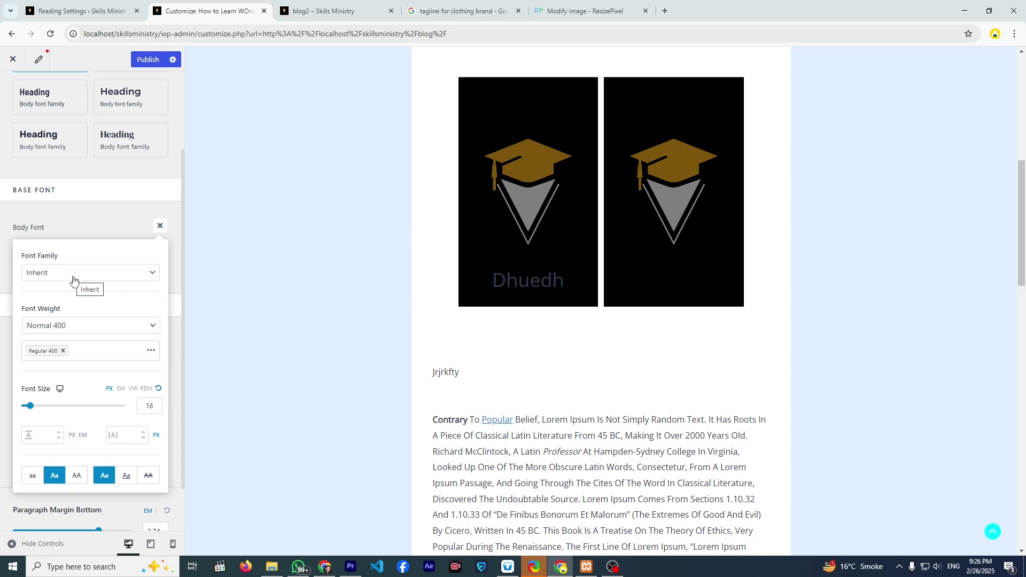
left_click(106, 279)
scroll(94, 321, "down", 3)
left_click(91, 341)
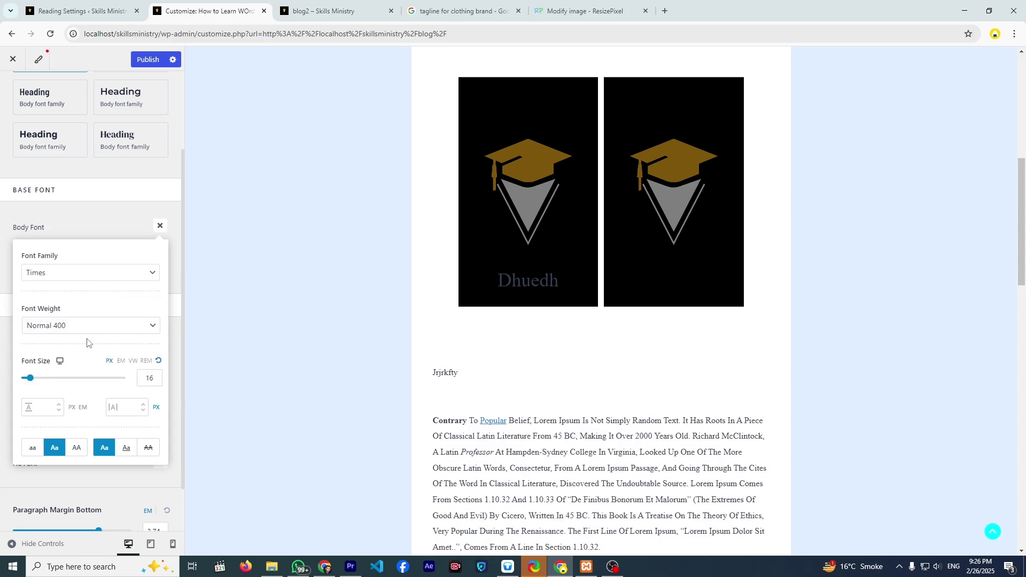
scroll(284, 373, "down", 3)
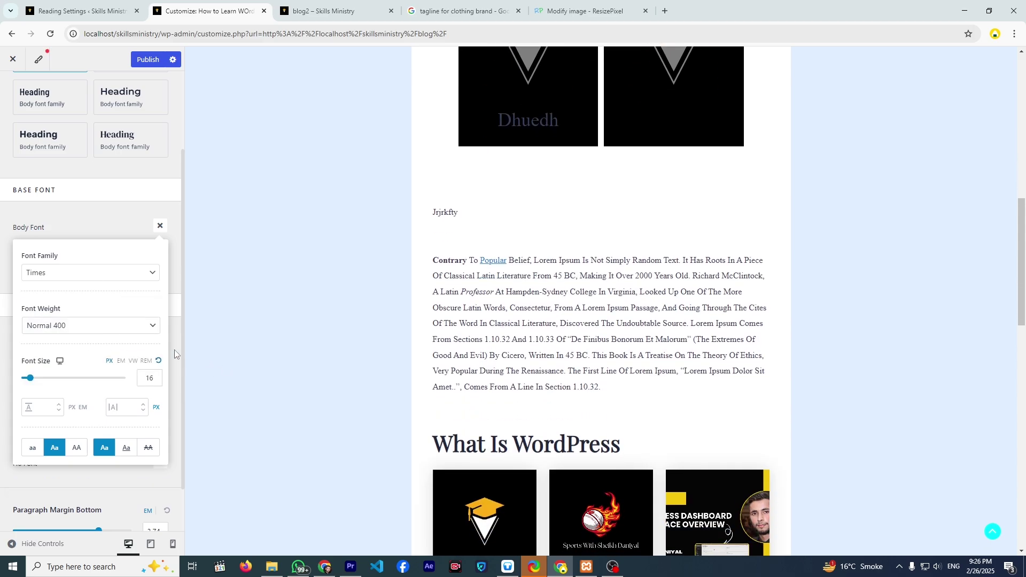
left_click(105, 276)
scroll(99, 353, "down", 5)
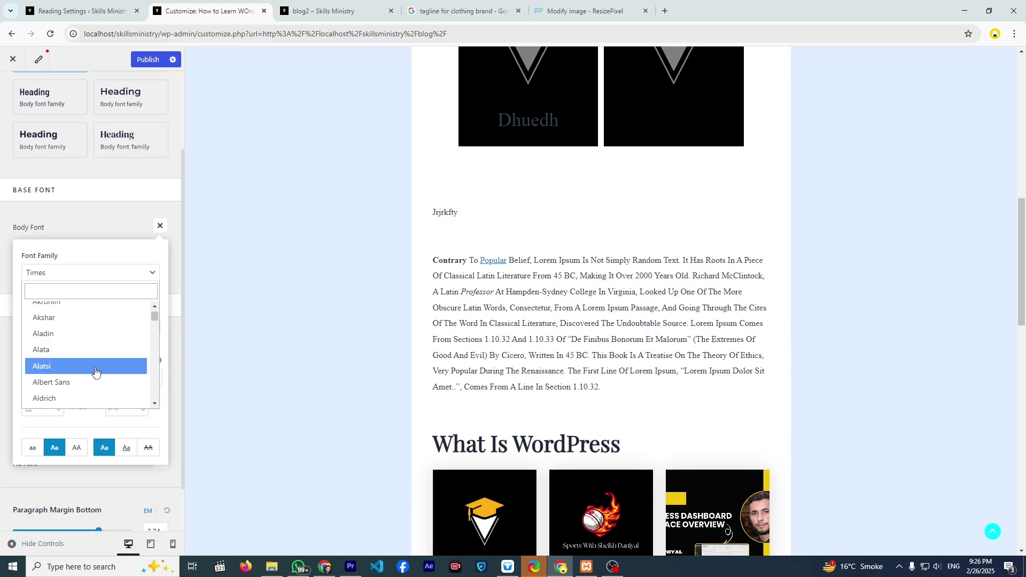
left_click(105, 373)
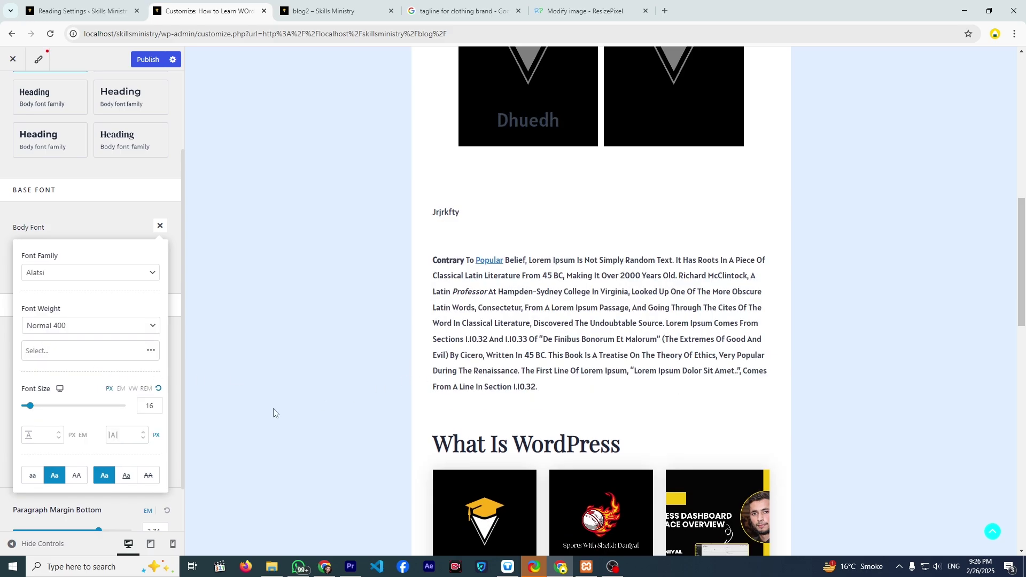
- Search the body font list for 'popp' and choose Poppins
left_click(71, 281)
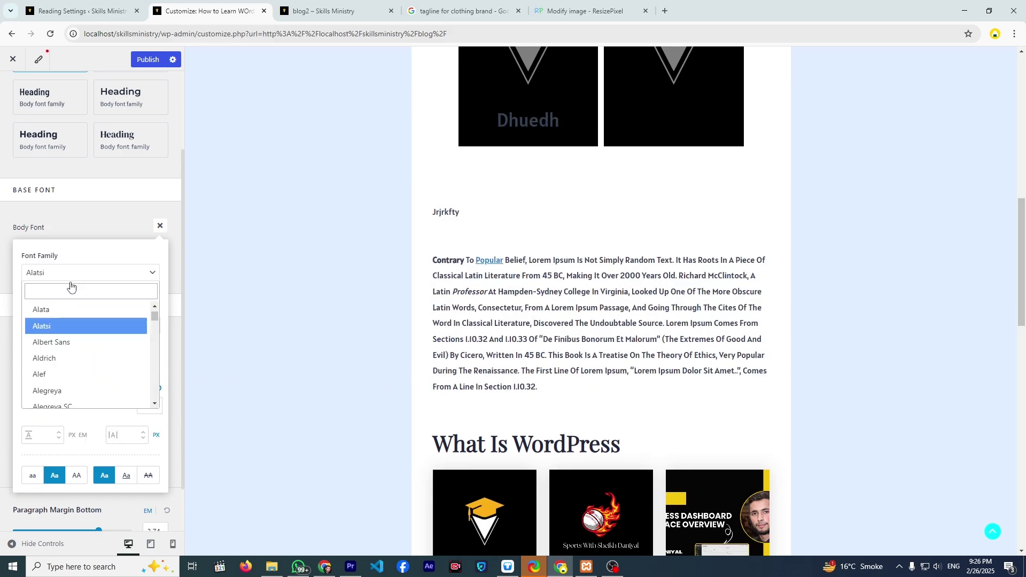
left_click(70, 291)
type("popp")
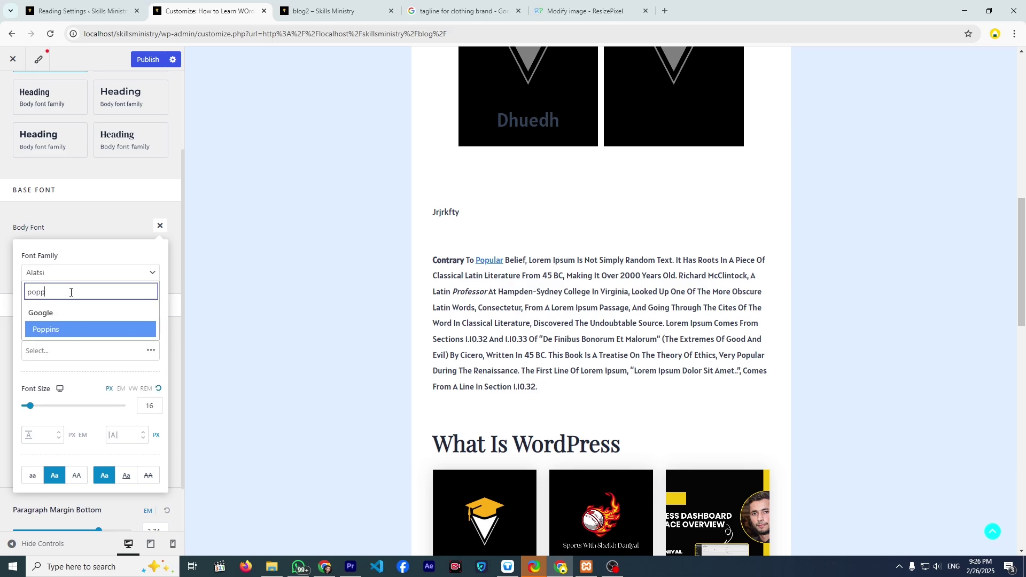
key("Down")
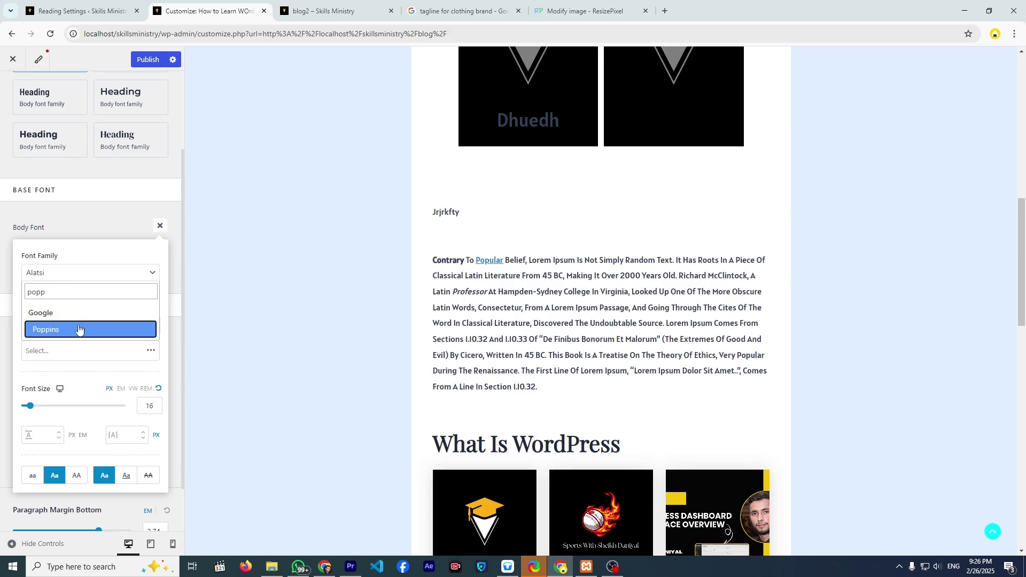
left_click(78, 329)
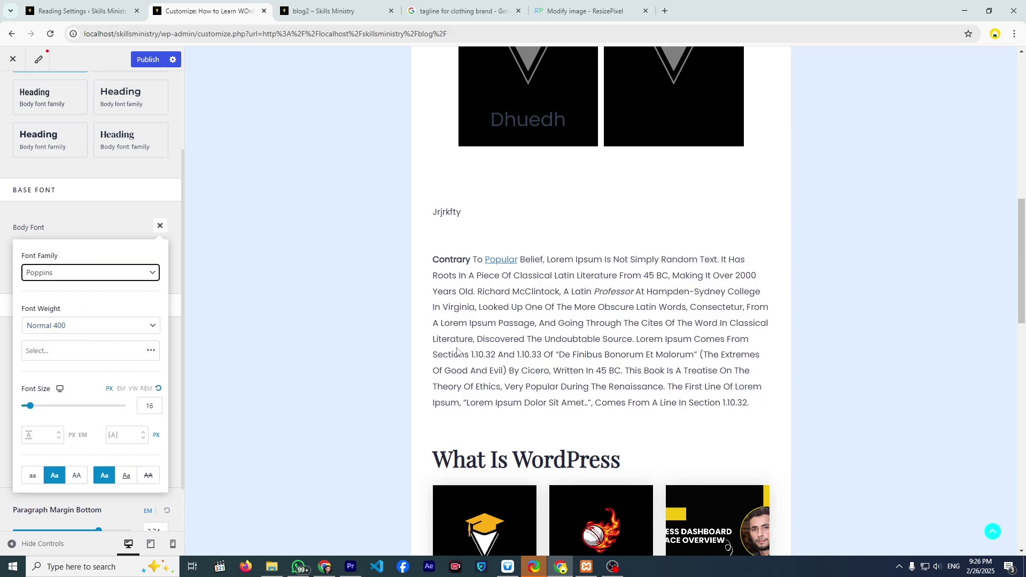
- Experiment with Bold 700 and Thin 100 body weights and the Thin 100 Italic variant
left_click(133, 327)
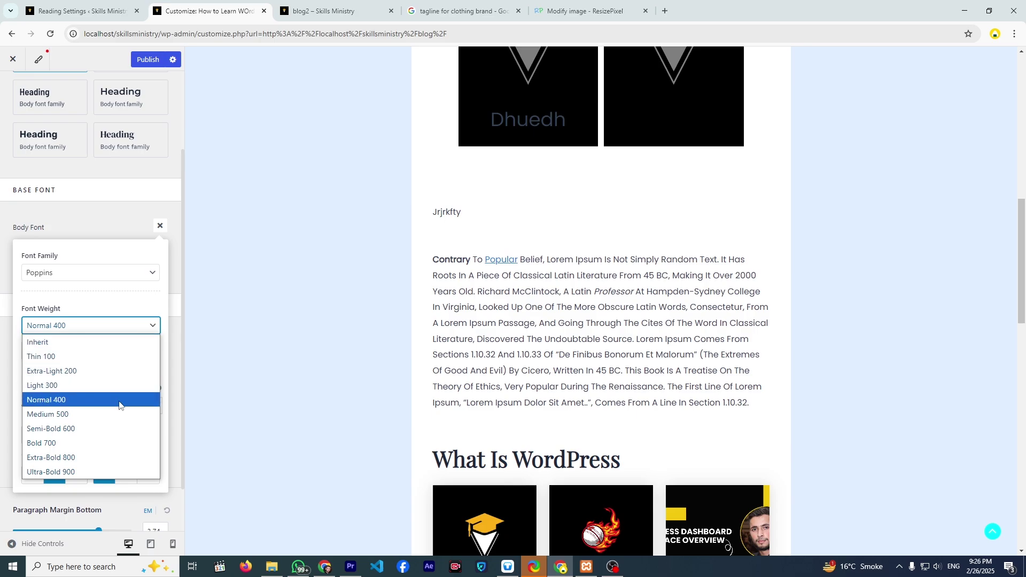
left_click(115, 443)
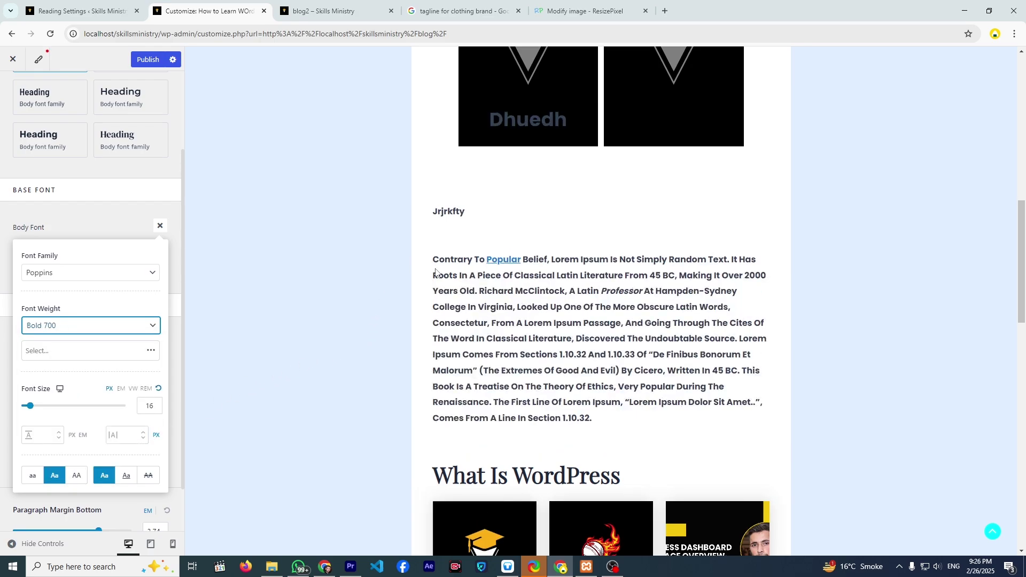
left_click(109, 329)
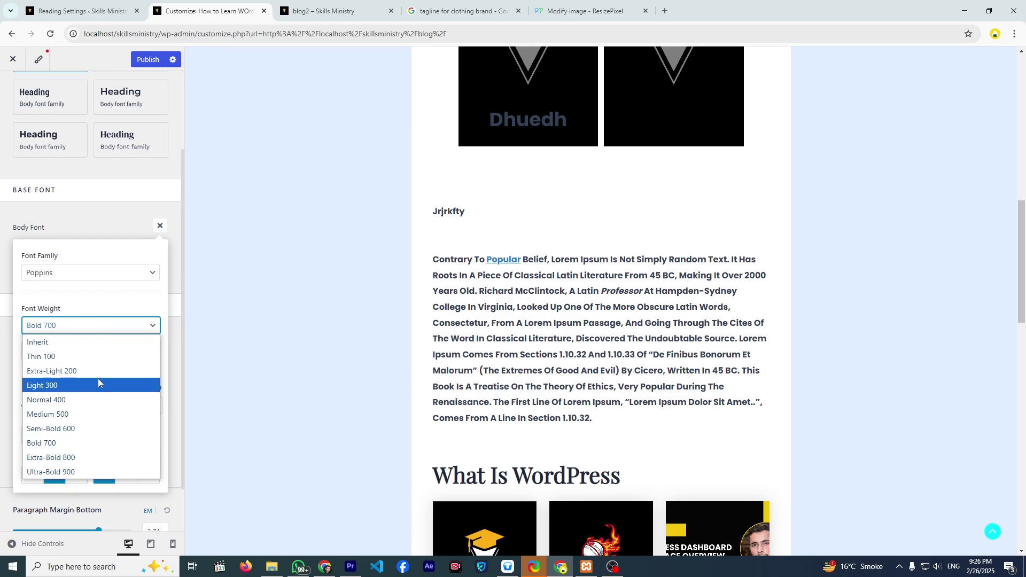
left_click(95, 398)
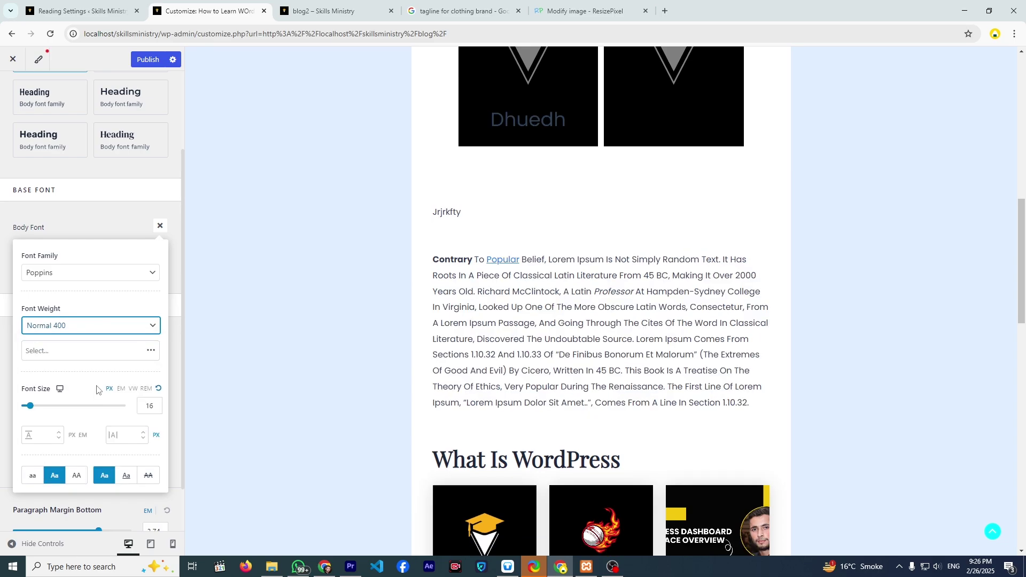
left_click(81, 357)
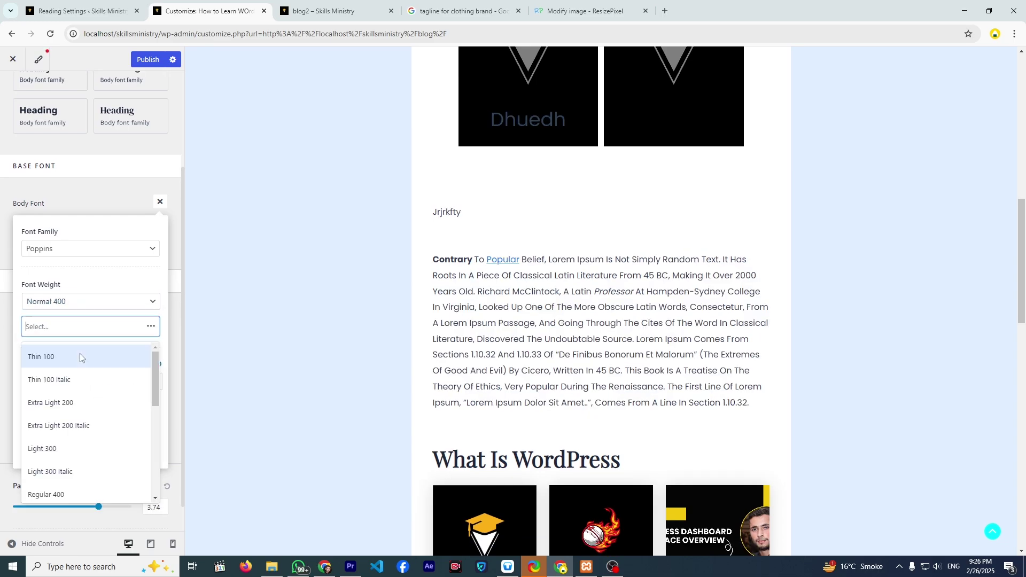
left_click(84, 383)
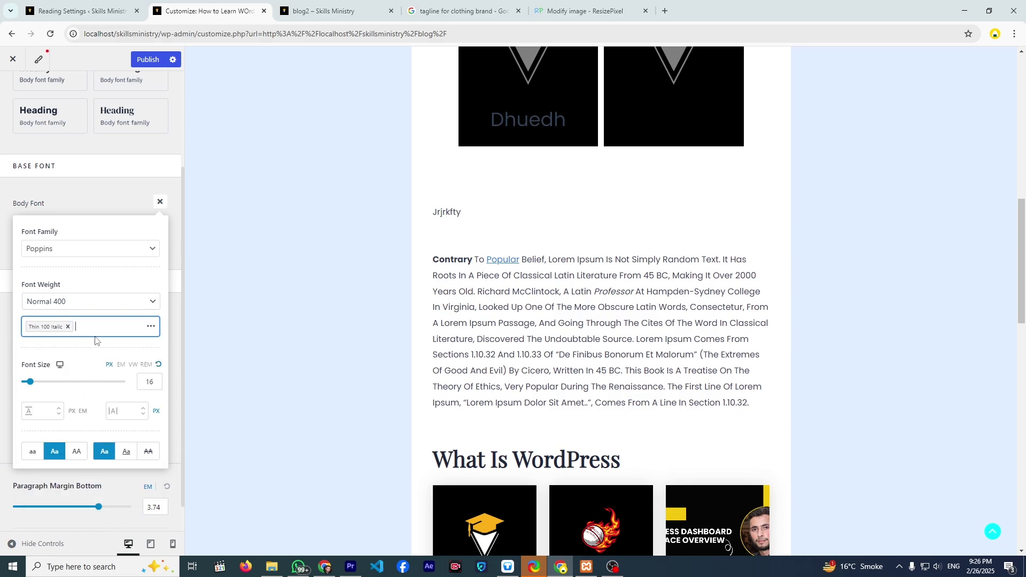
left_click(108, 312)
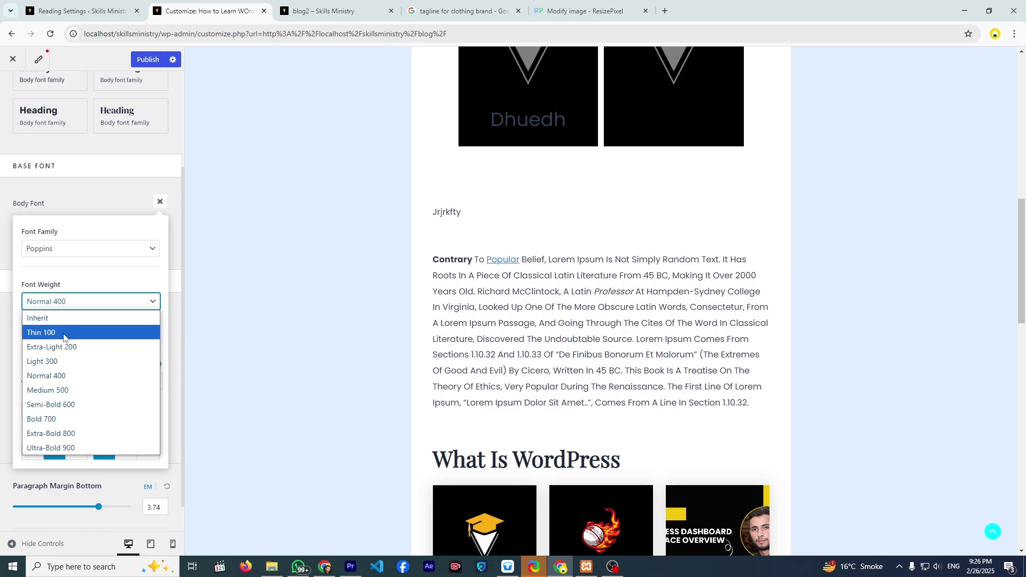
left_click(76, 306)
left_click(74, 307)
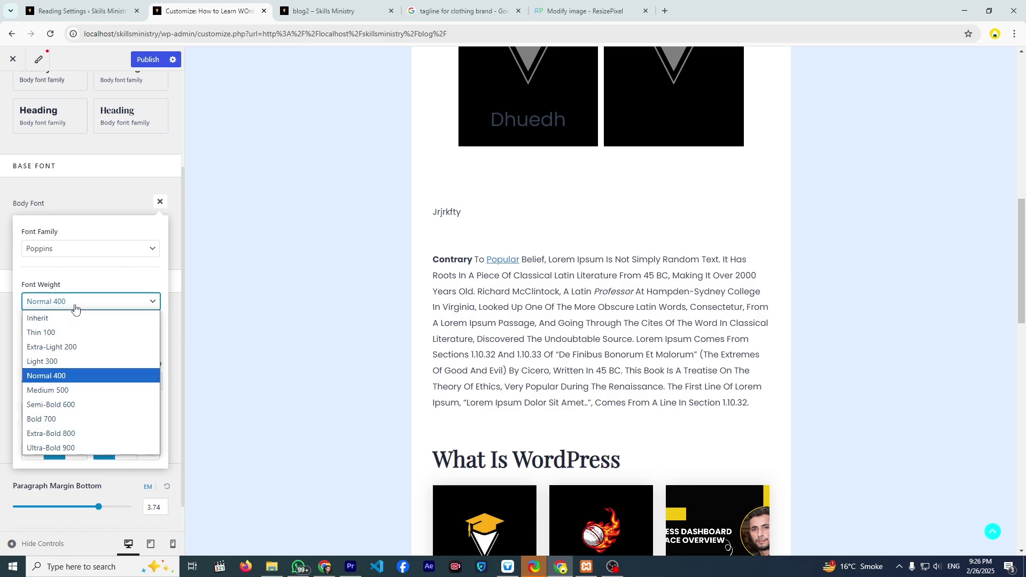
left_click(74, 333)
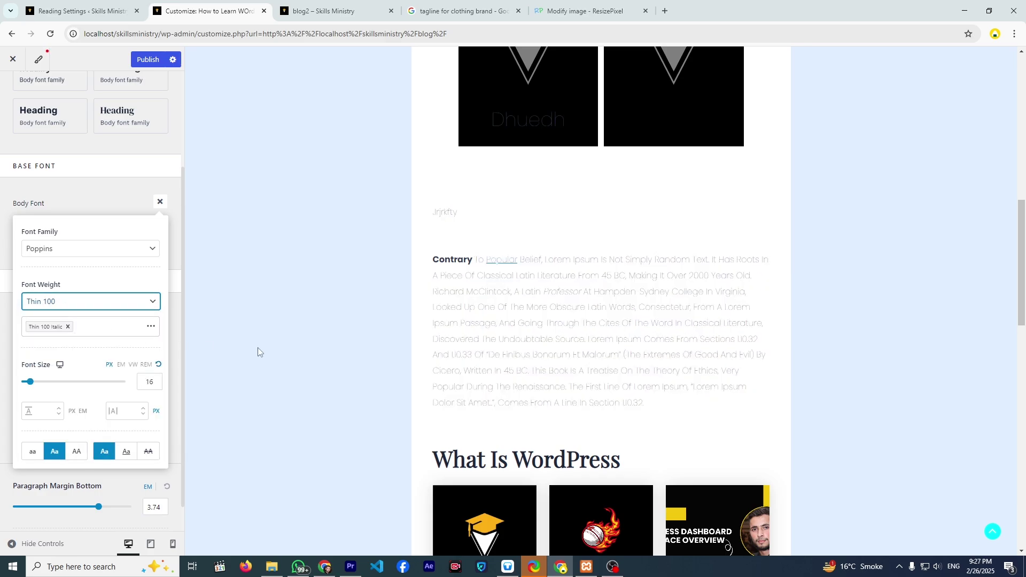
- Swap in the Regular 400 Italic variant, make body text uppercase, and restore Normal 400 weight
left_click(67, 327)
left_click(64, 330)
scroll(64, 414, "down", 3)
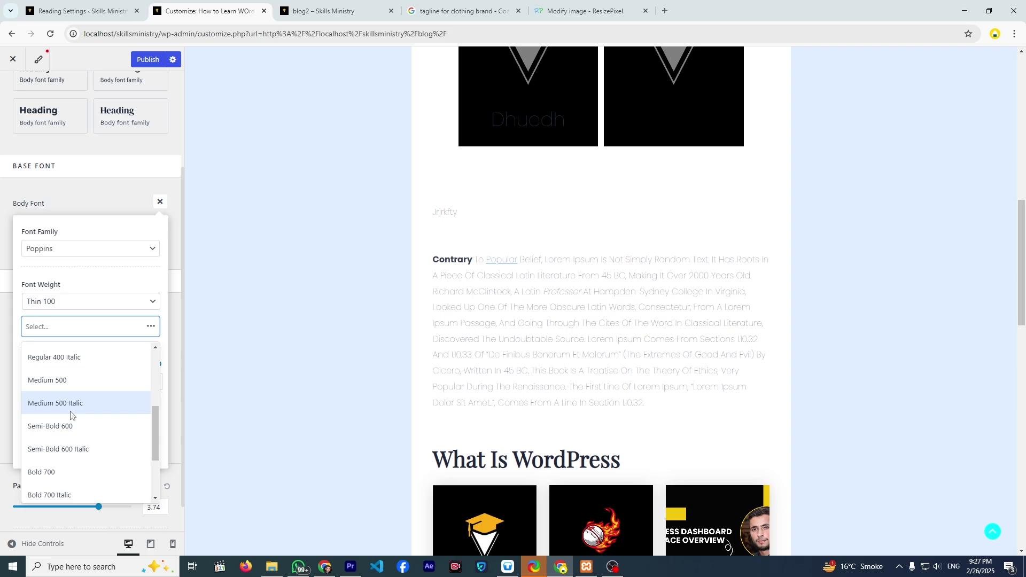
scroll(71, 416, "up", 2)
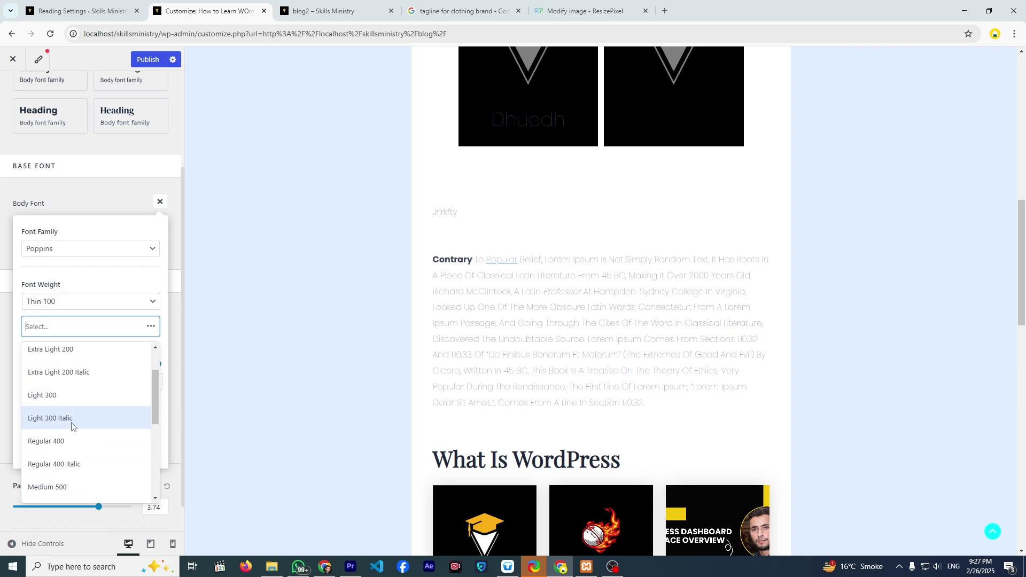
left_click(75, 463)
left_click(75, 455)
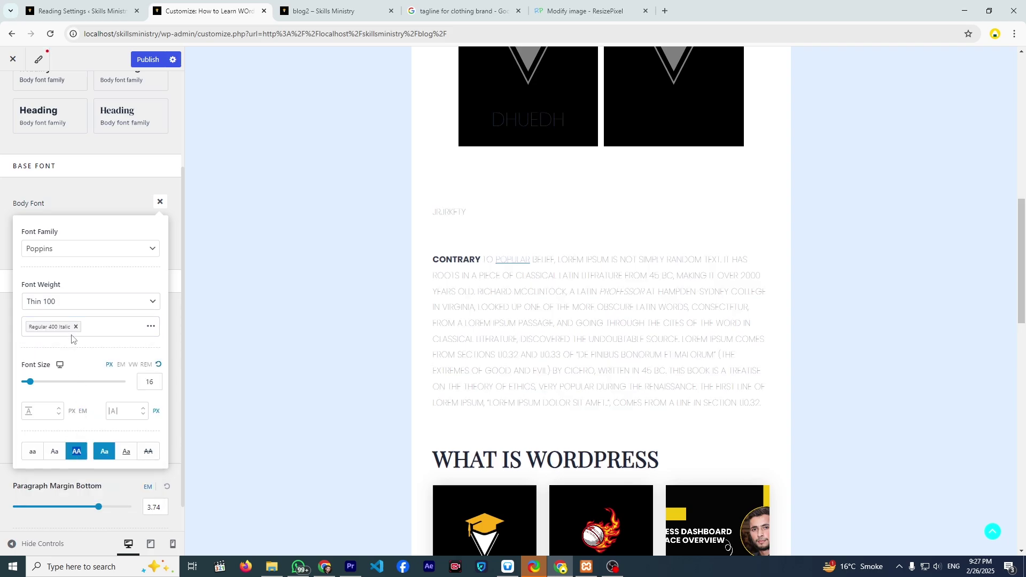
left_click(73, 302)
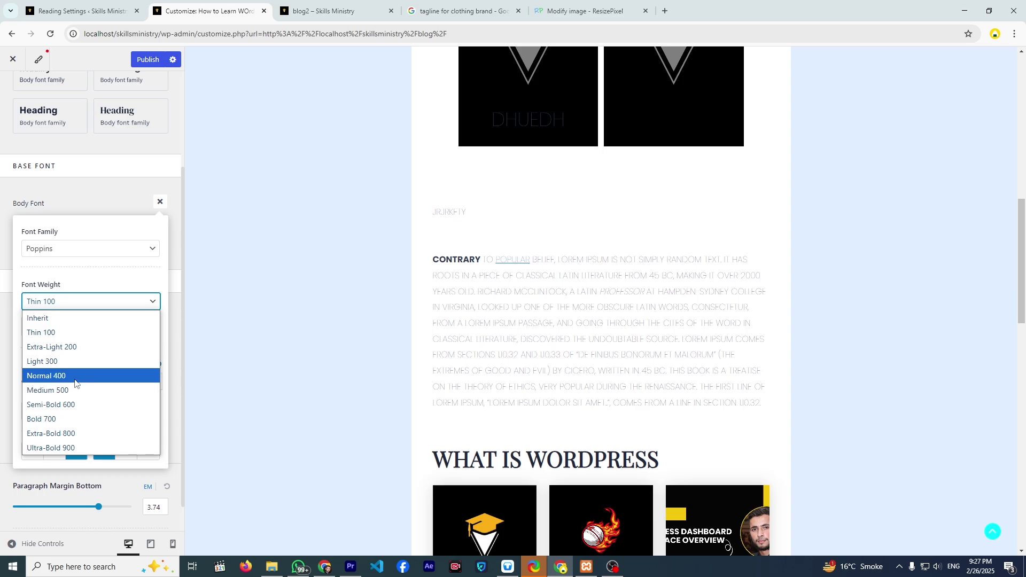
left_click(75, 381)
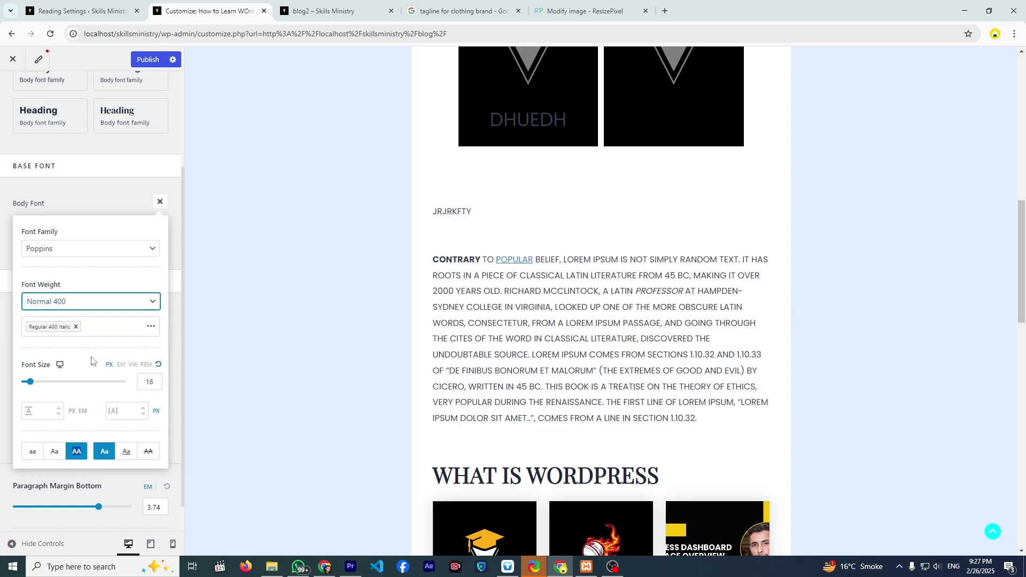
scroll(91, 361, "down", 1)
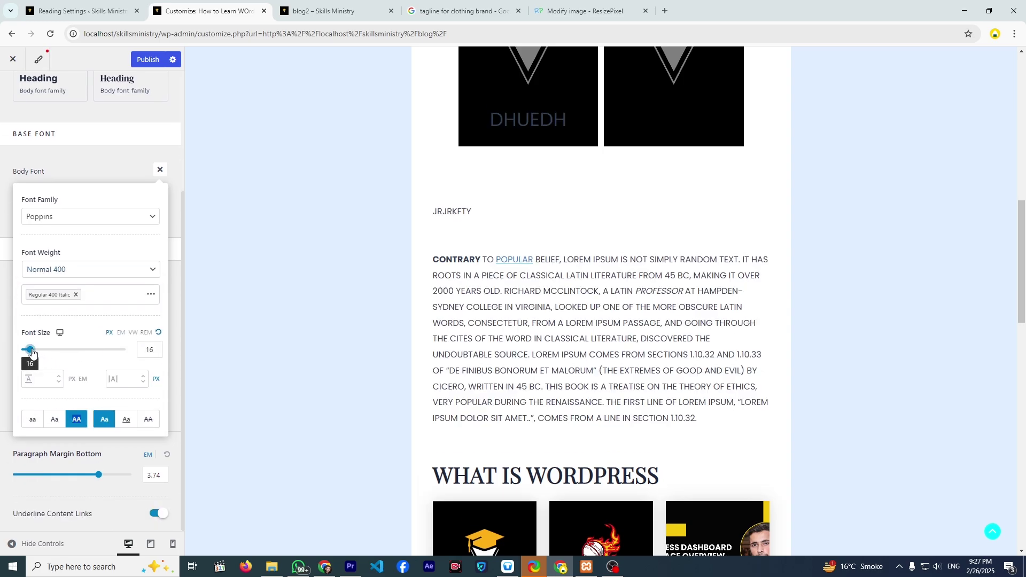
- Change the body font size from 16 to 14 px
left_click_drag(32, 352, 33, 357)
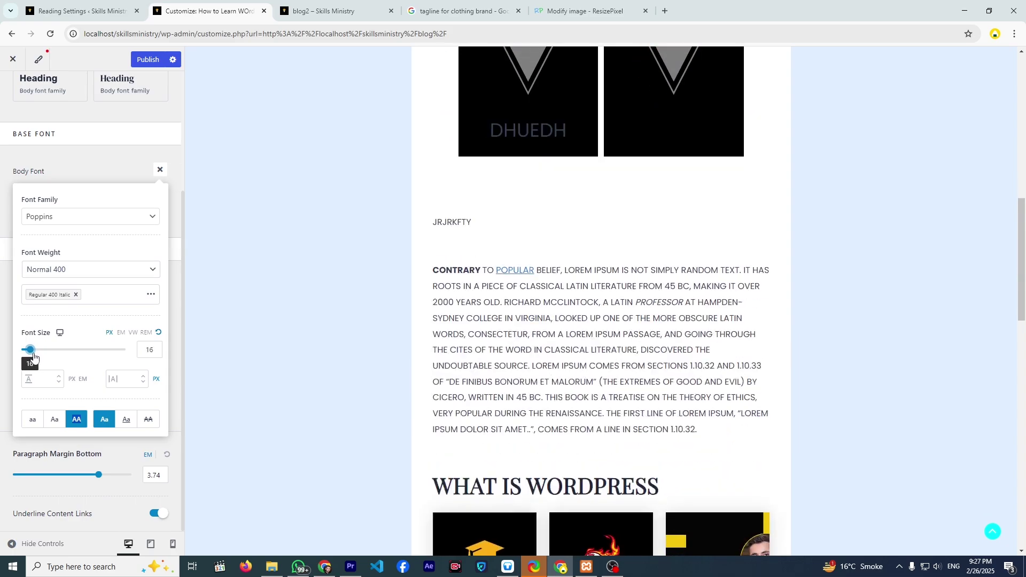
left_click(141, 350)
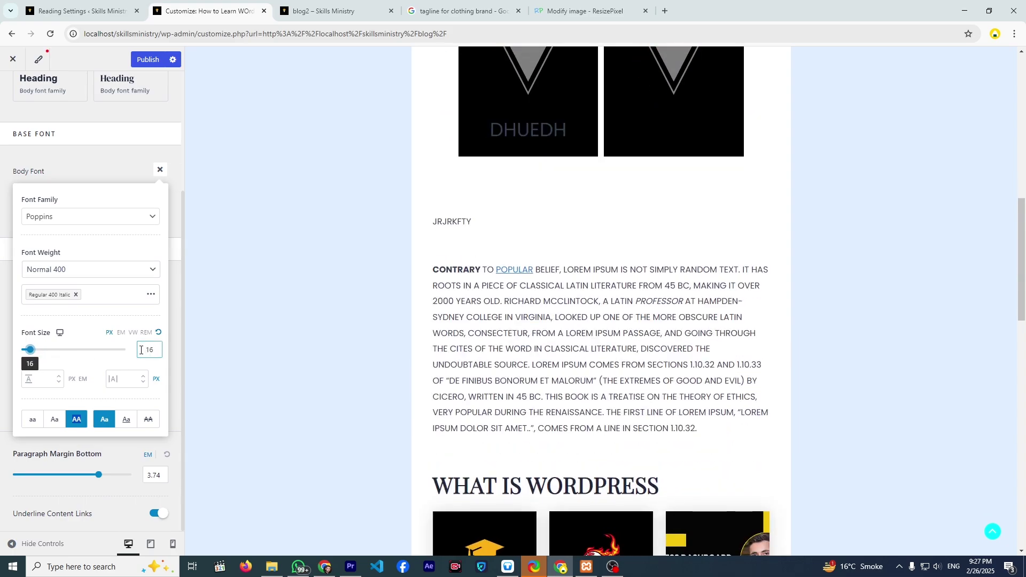
left_click_drag(149, 350, 151, 350)
key("Down")
key("Down")
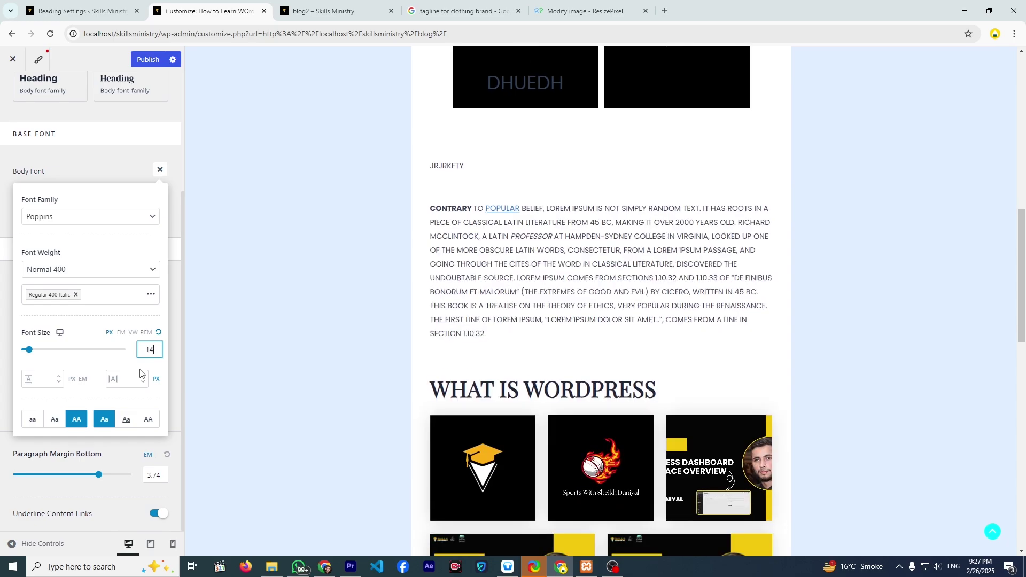
left_click(138, 373)
left_click(45, 377)
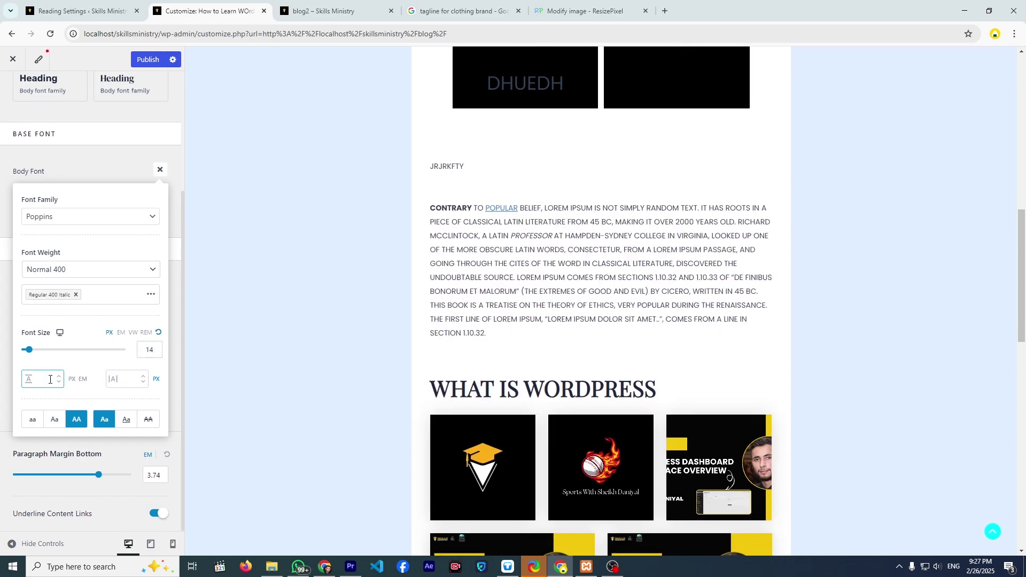
- Set the body line height to 10
type("10")
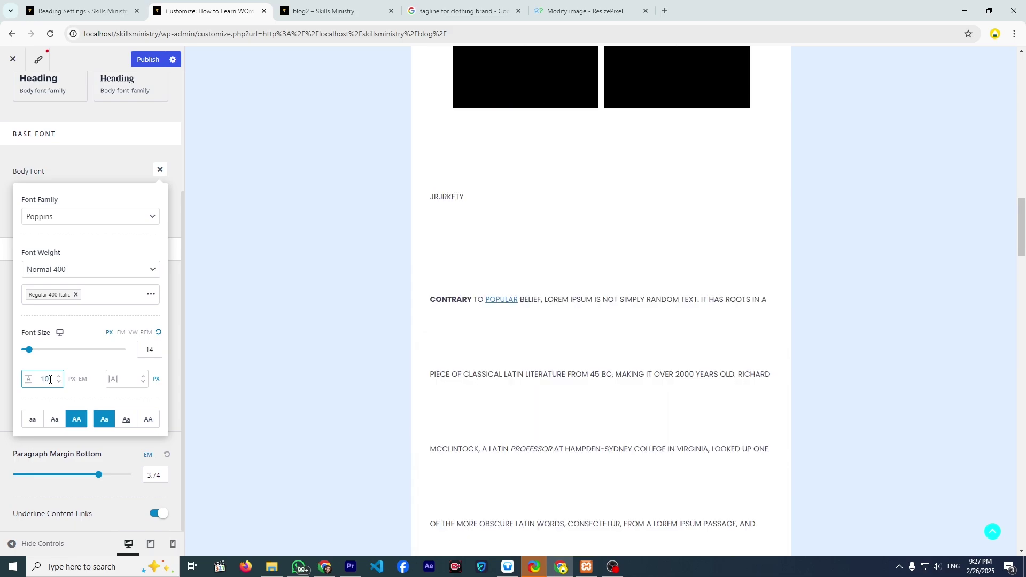
scroll(252, 381, "down", 6)
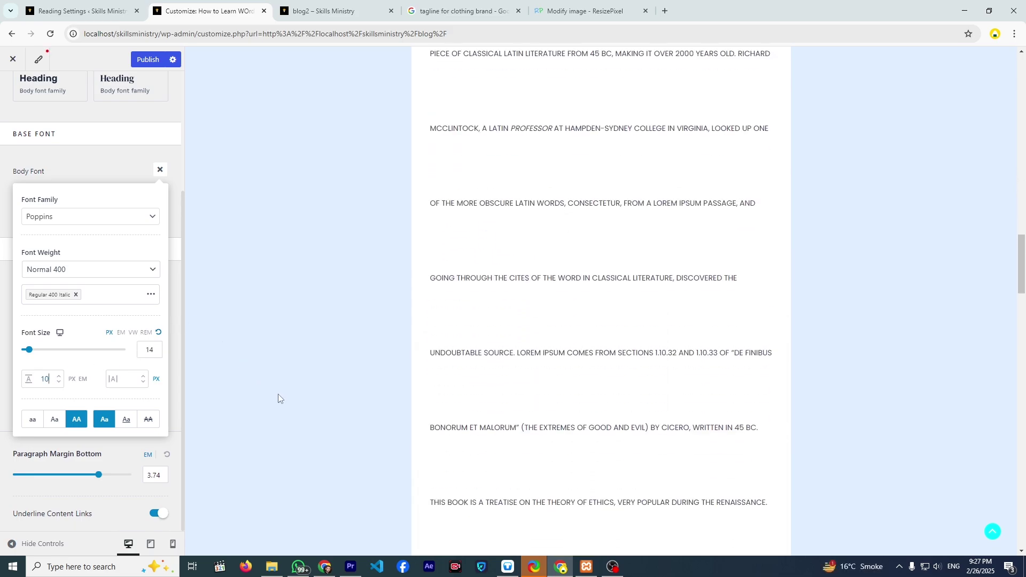
scroll(278, 393, "up", 5)
scroll(281, 399, "down", 4)
scroll(327, 366, "up", 3)
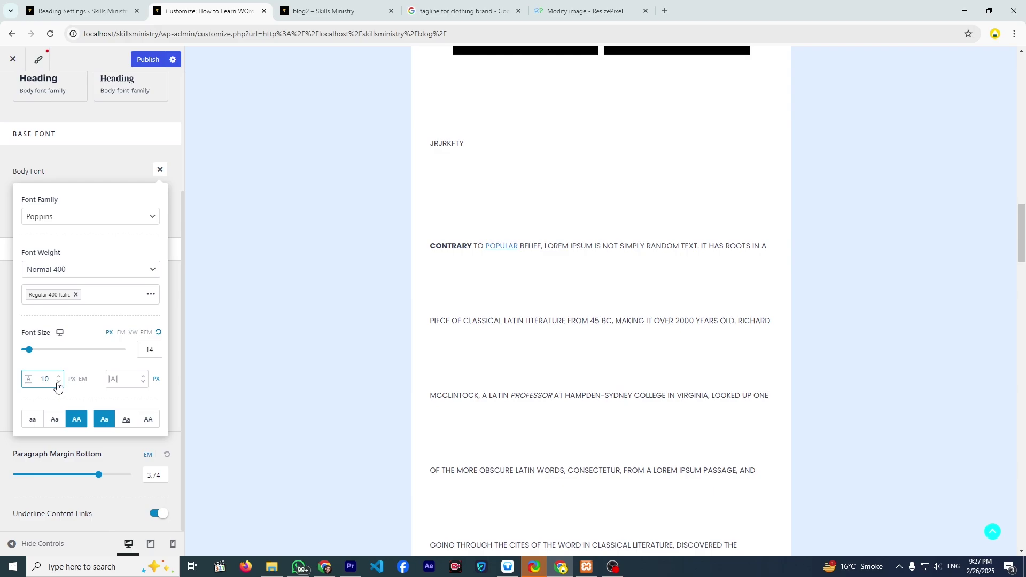
- Step the body line height down five times and widen letter spacing five steps
left_click(58, 383)
left_click(59, 383)
left_click(58, 383)
left_click(59, 383)
left_click(58, 383)
left_click(59, 382)
left_click(59, 382)
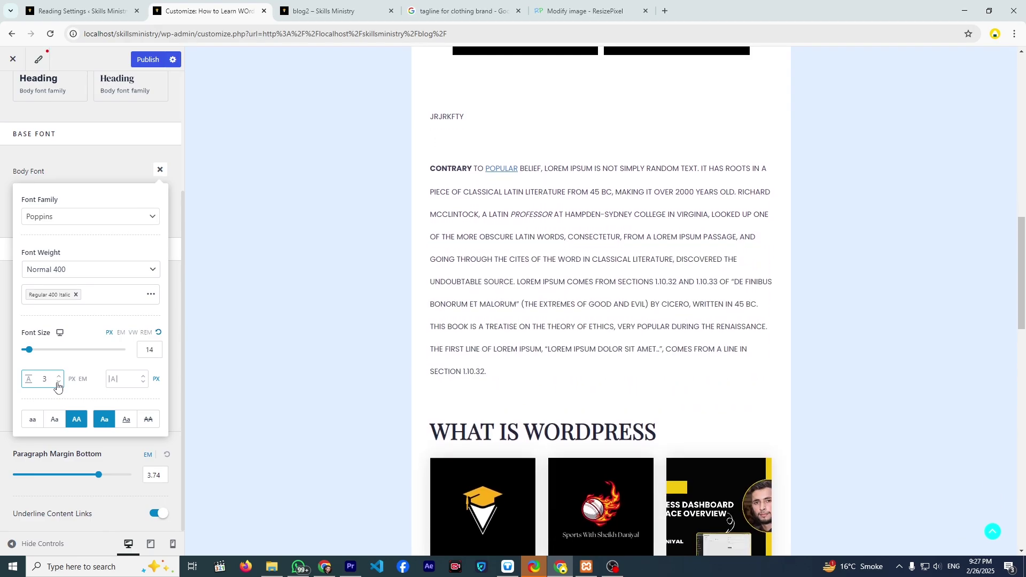
left_click(58, 383)
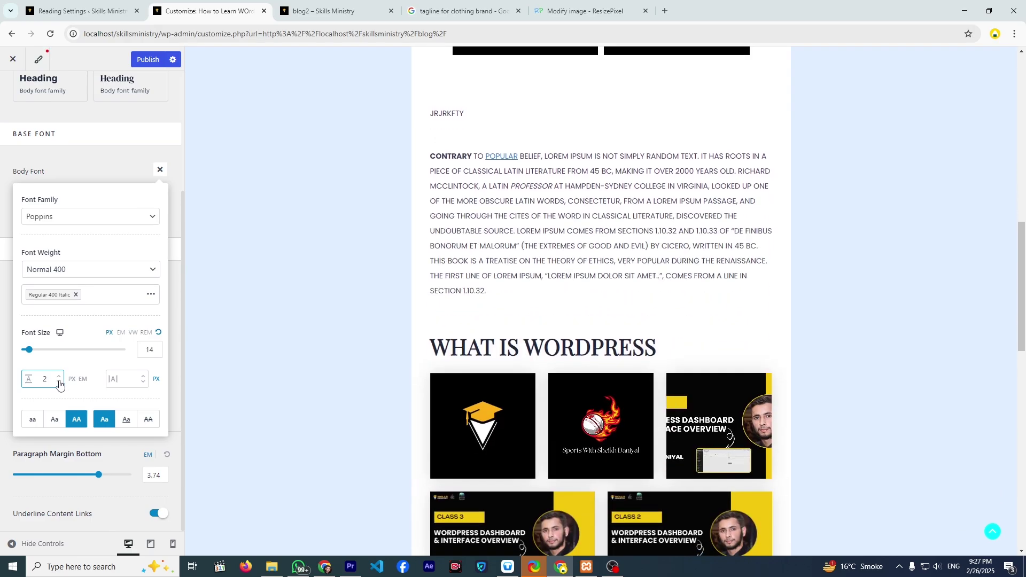
left_click(142, 377)
left_click(141, 377)
left_click(141, 376)
left_click(142, 376)
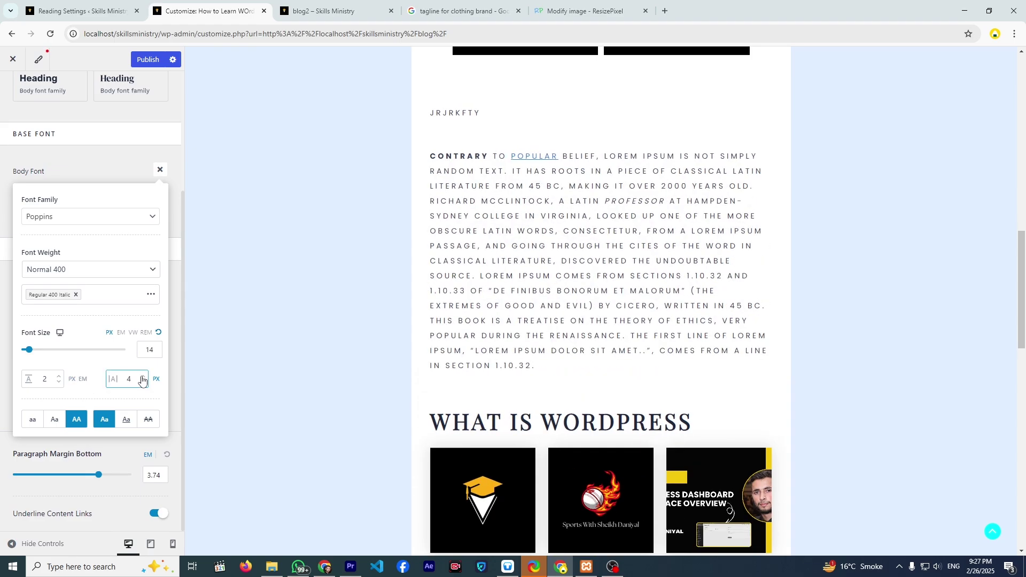
left_click(142, 377)
left_click(142, 377)
left_click(141, 377)
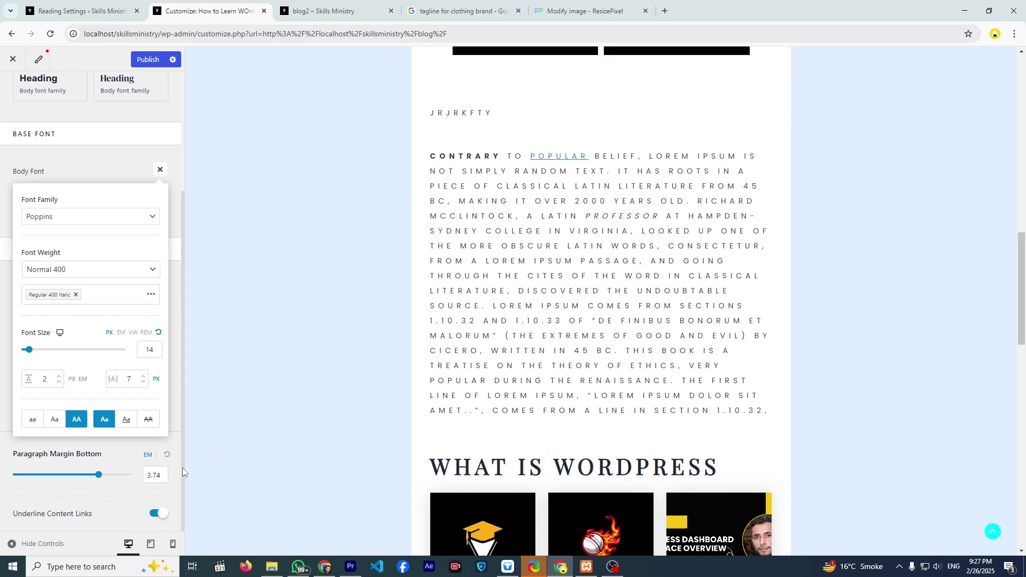
- Clear both the letter spacing and line height values
double_click(128, 379)
key("BackSpace")
double_click(37, 378)
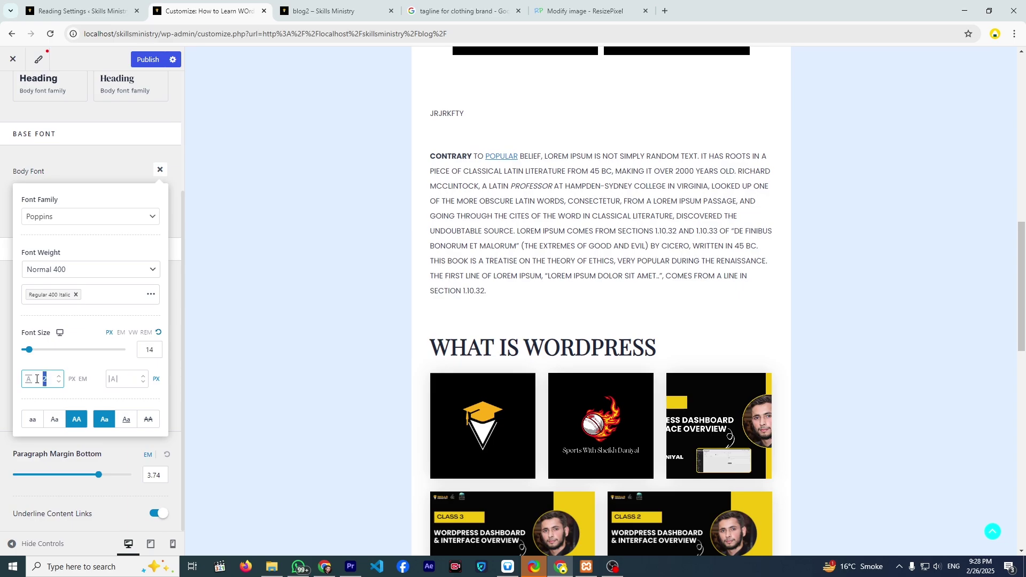
key("BackSpace")
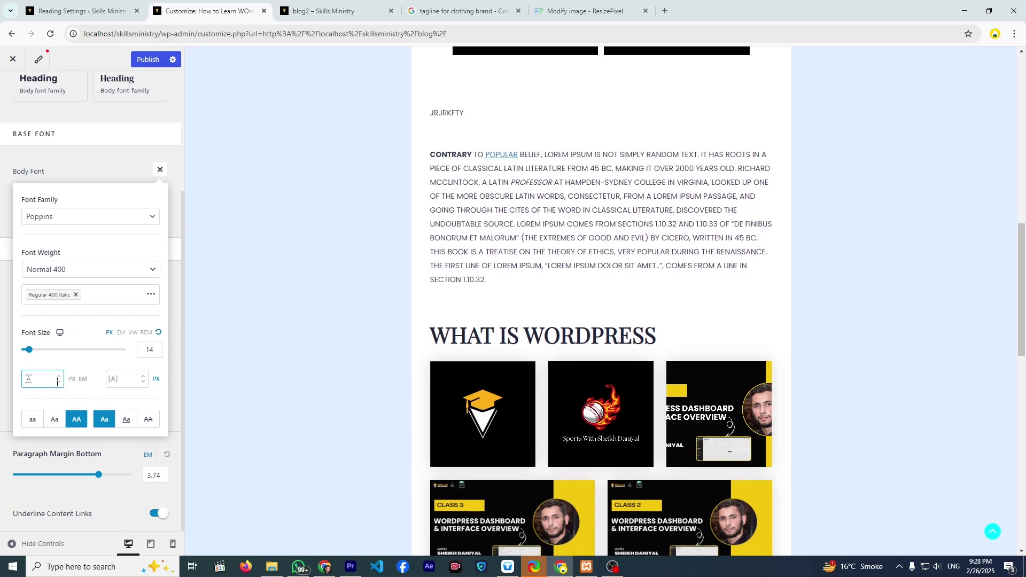
left_click(110, 382)
left_click(44, 379)
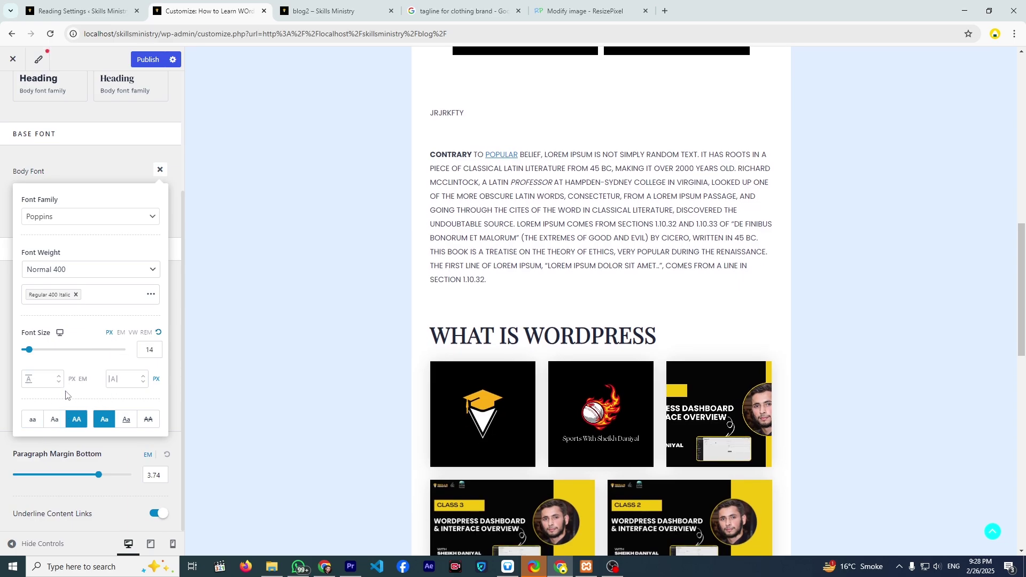
- Try lowercase, underline and uppercase body text transforms, finishing on capitalize (Aa)
left_click(58, 421)
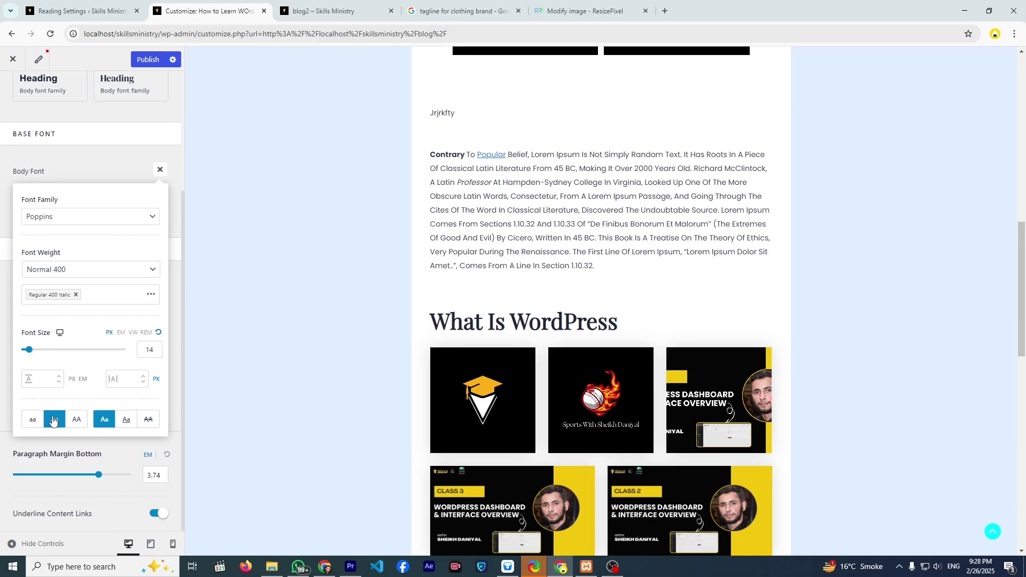
left_click(33, 420)
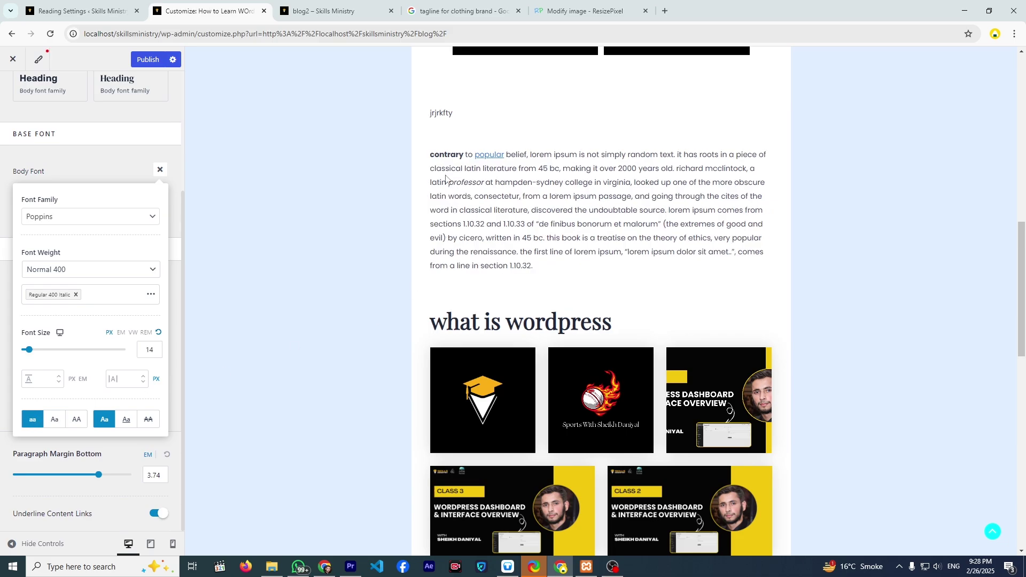
left_click_drag(506, 252, 439, 179)
left_click(424, 161)
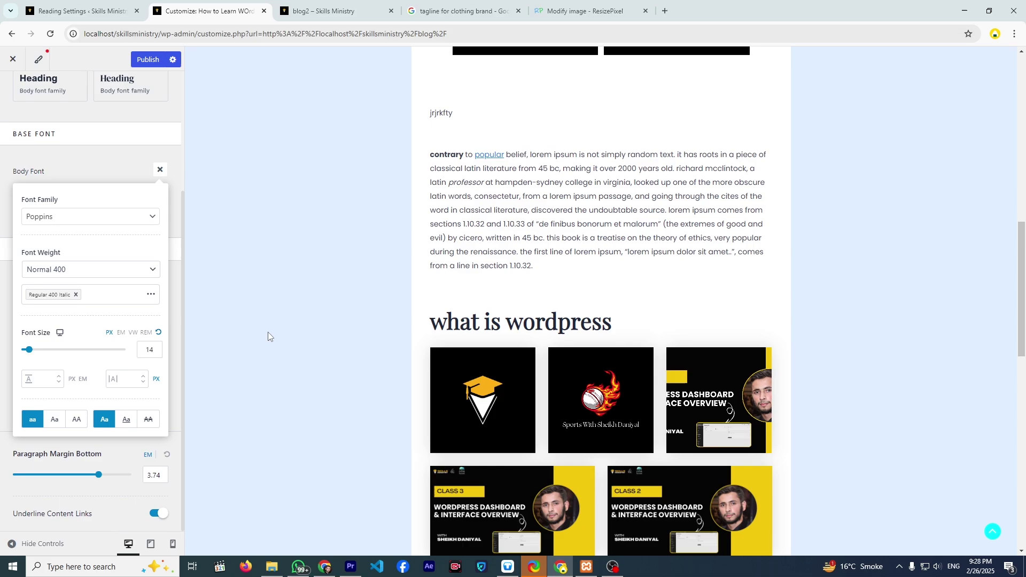
left_click(128, 422)
left_click(130, 424)
left_click(129, 425)
left_click(130, 425)
left_click(79, 427)
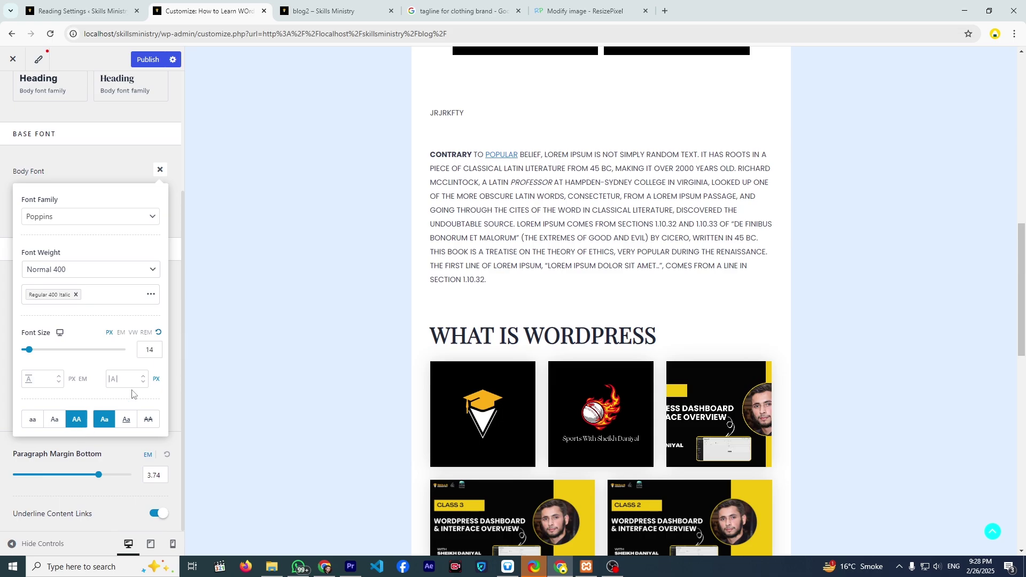
left_click(55, 428)
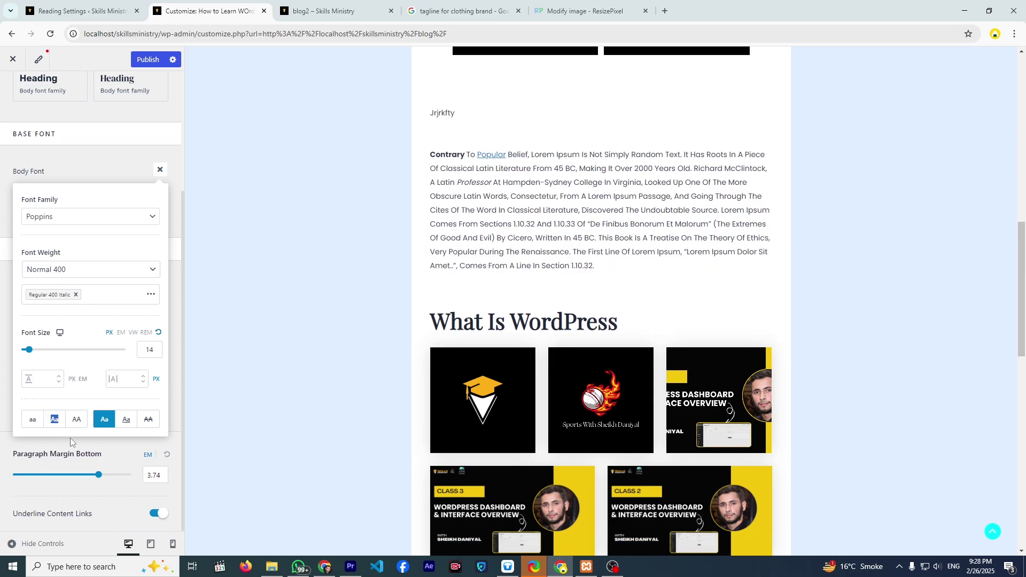
- Set Paragraph Margin Bottom to 5 em, leaving Underline Content Links switched on
triple_click(109, 456)
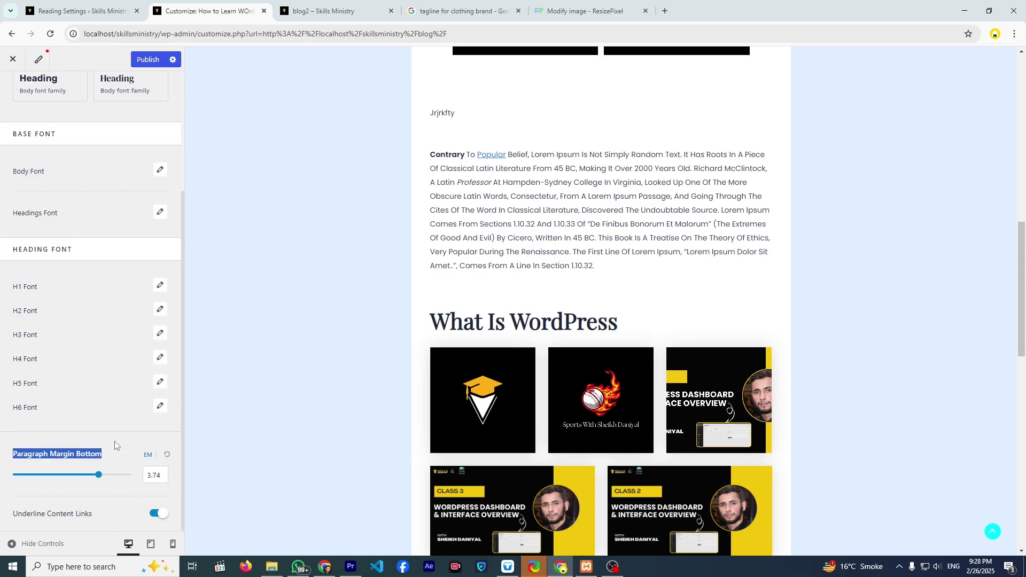
scroll(497, 412, "down", 8)
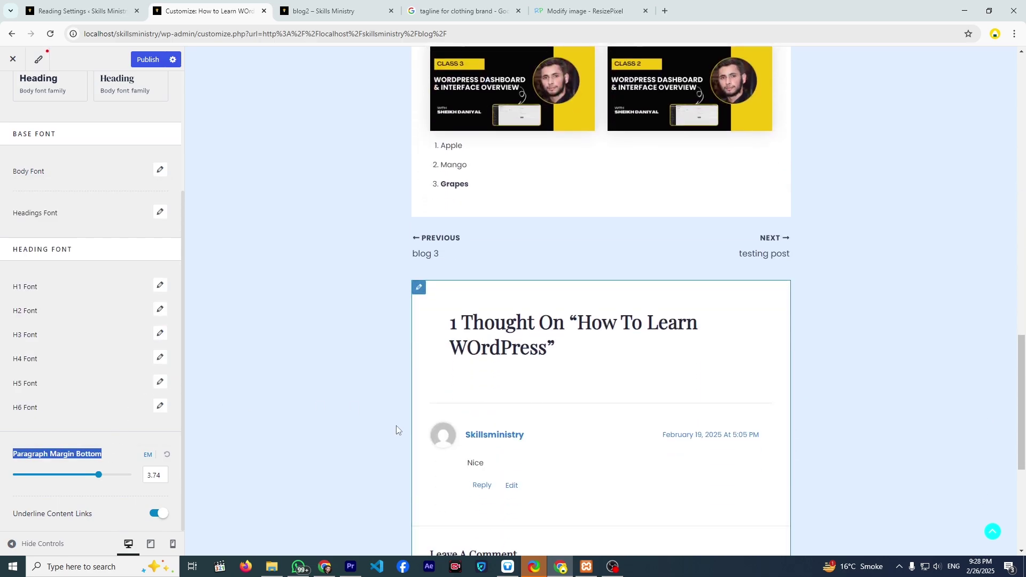
scroll(441, 368, "up", 8)
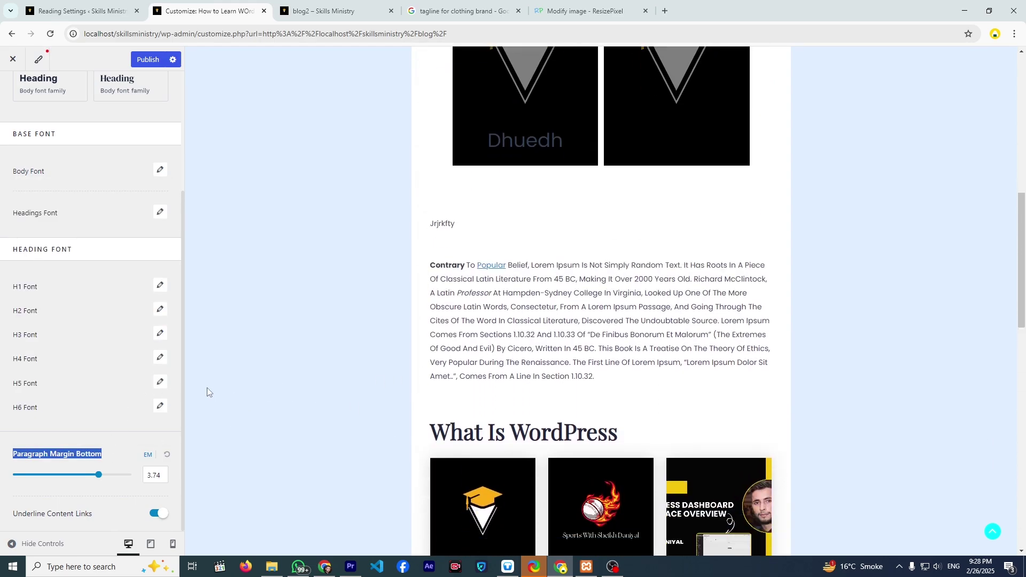
scroll(207, 387, "down", 2)
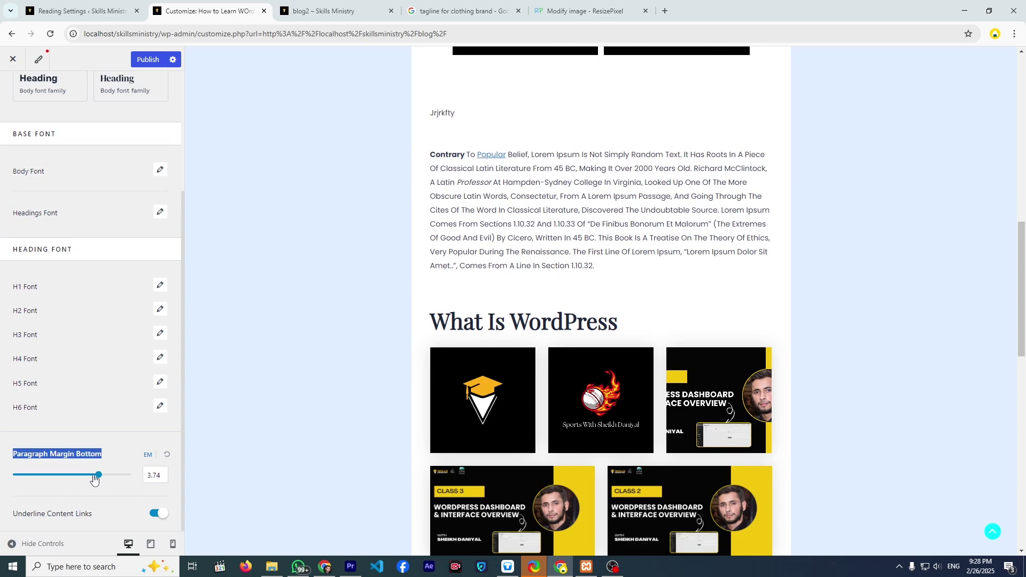
left_click_drag(97, 477, 131, 484)
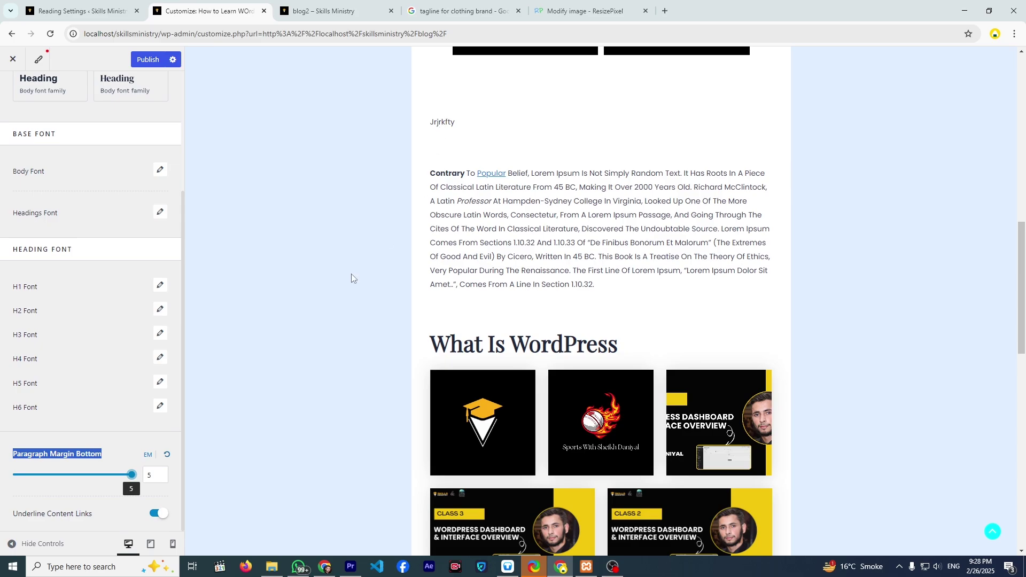
mouse_move(131, 476)
left_mouse_down()
mouse_move(46, 485)
mouse_move(138, 492)
mouse_move(41, 486)
mouse_move(145, 487)
left_mouse_up()
left_click(163, 515)
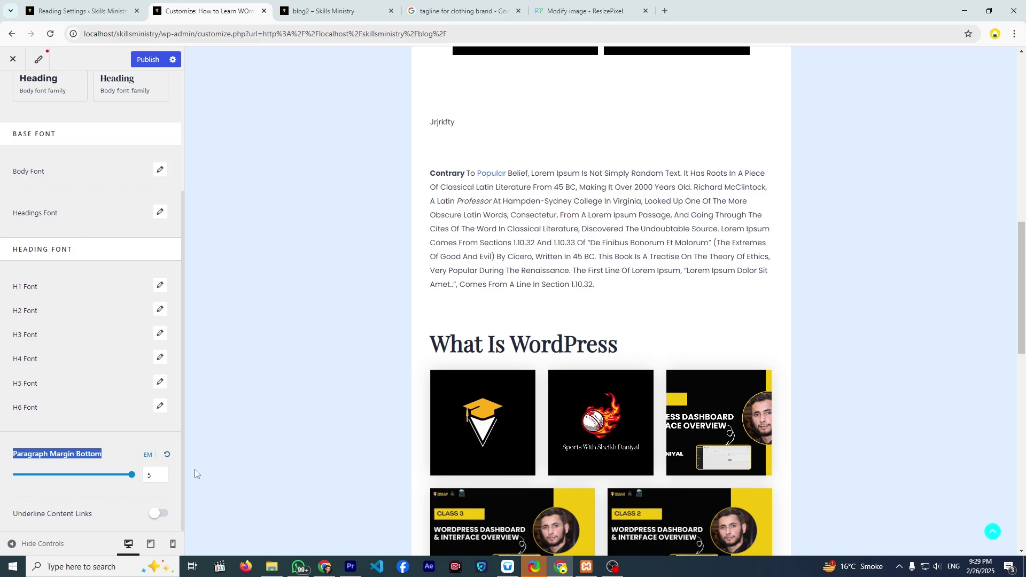
left_click(155, 516)
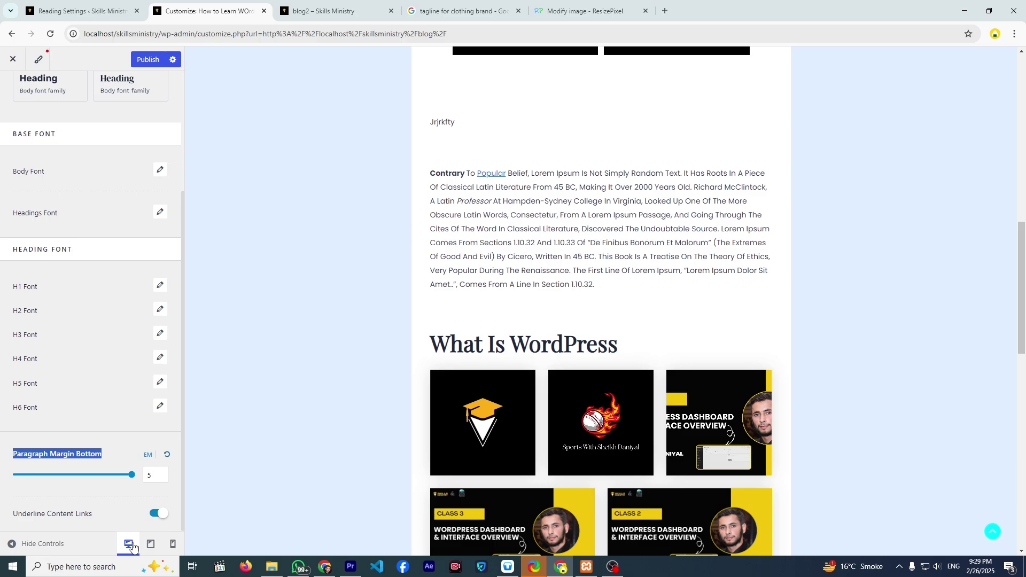
- Switch the container layout from Narrow to Full Width and preview the Service page
scroll(53, 160, "up", 3)
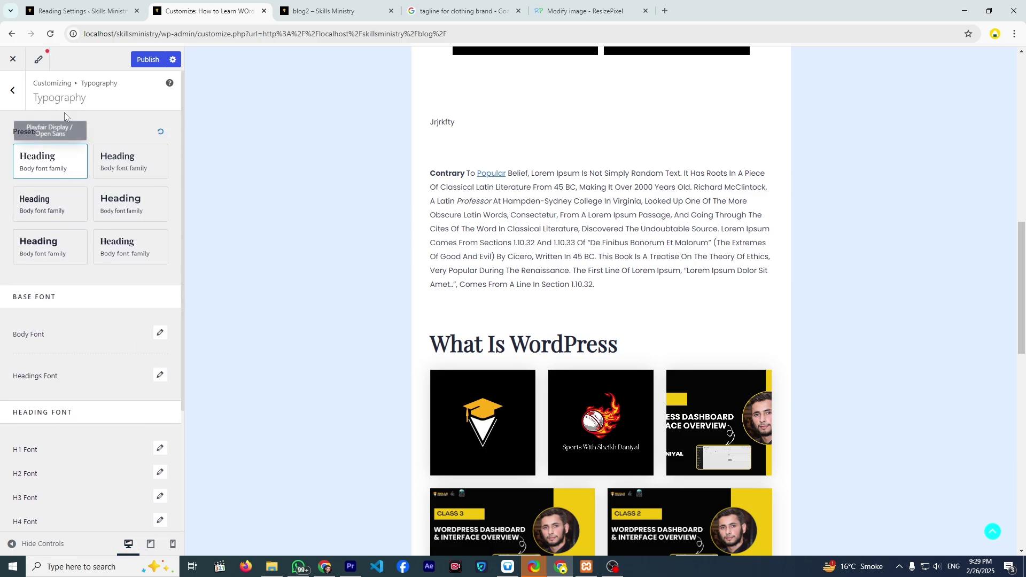
left_click(16, 97)
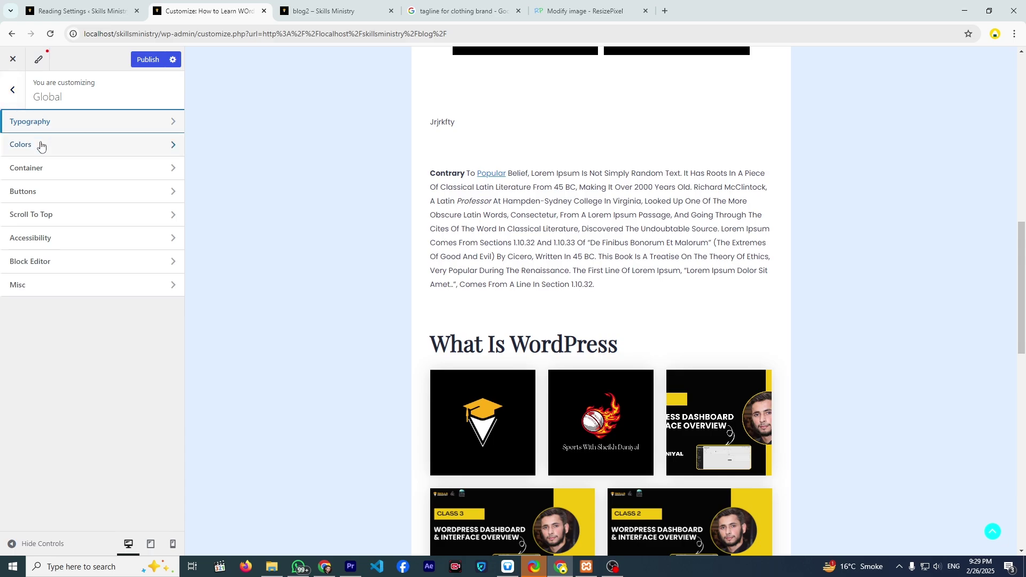
left_click(55, 168)
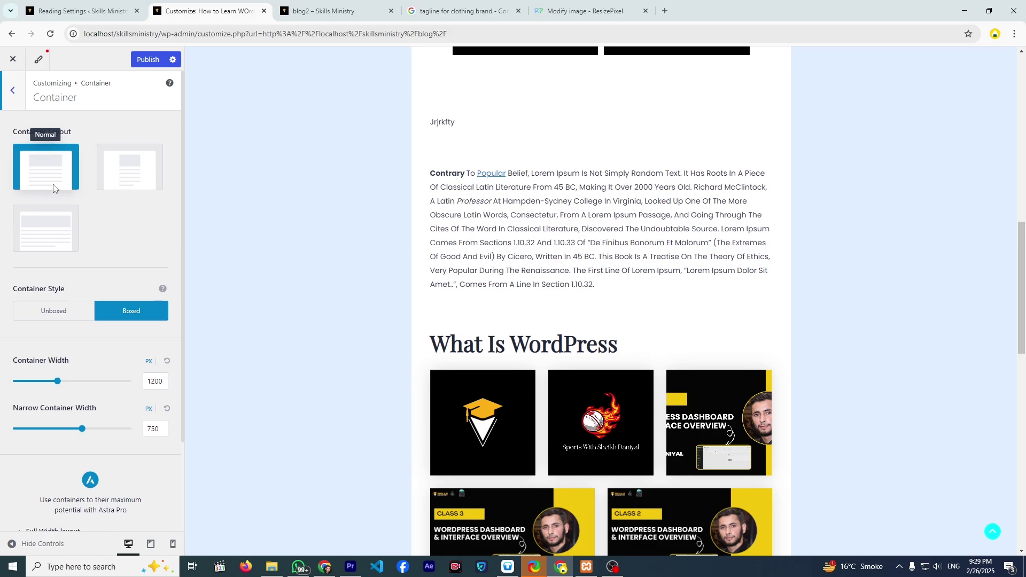
left_click(114, 175)
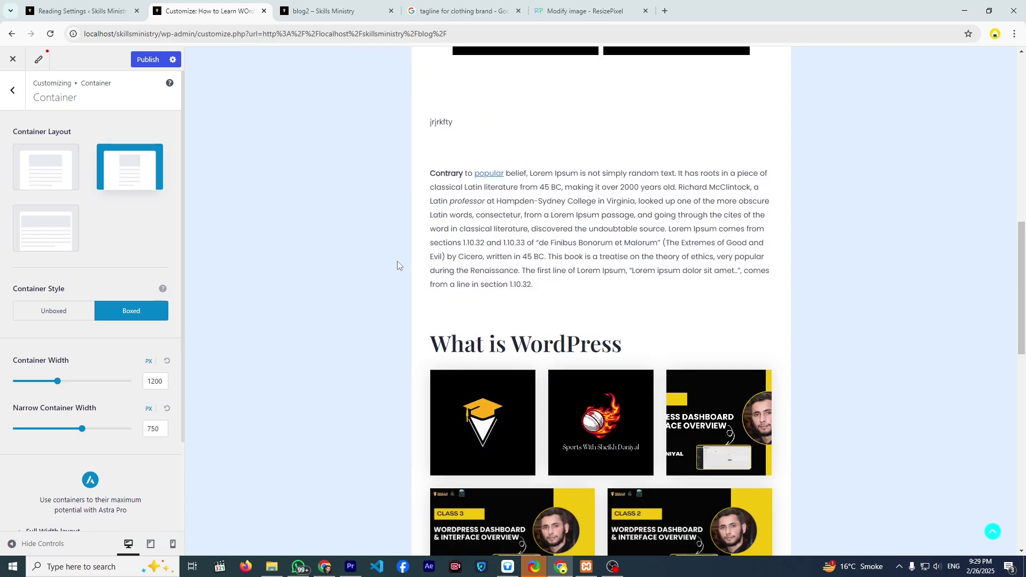
scroll(397, 260, "up", 10)
scroll(360, 340, "up", 1)
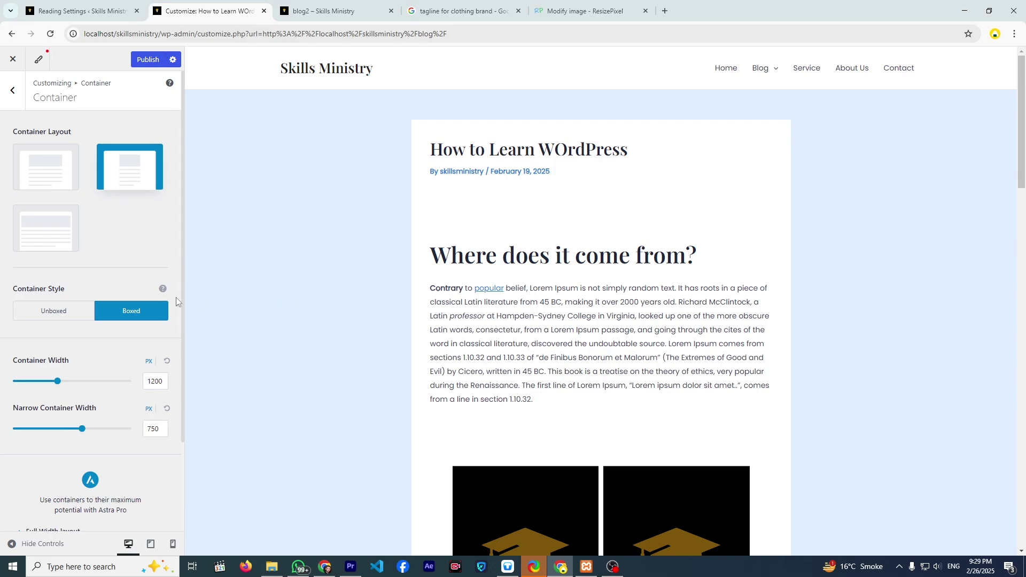
left_click(57, 225)
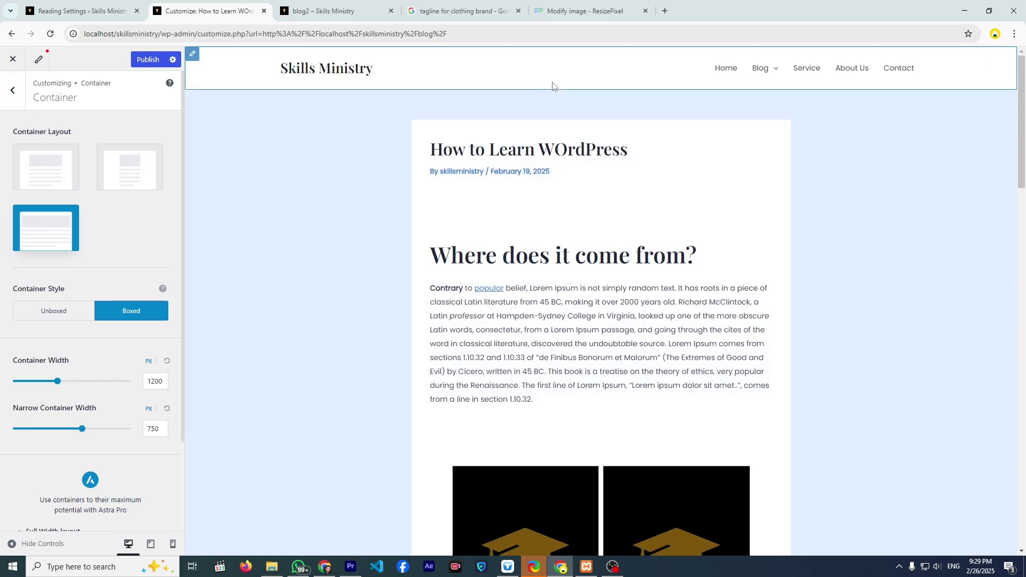
left_click(813, 71)
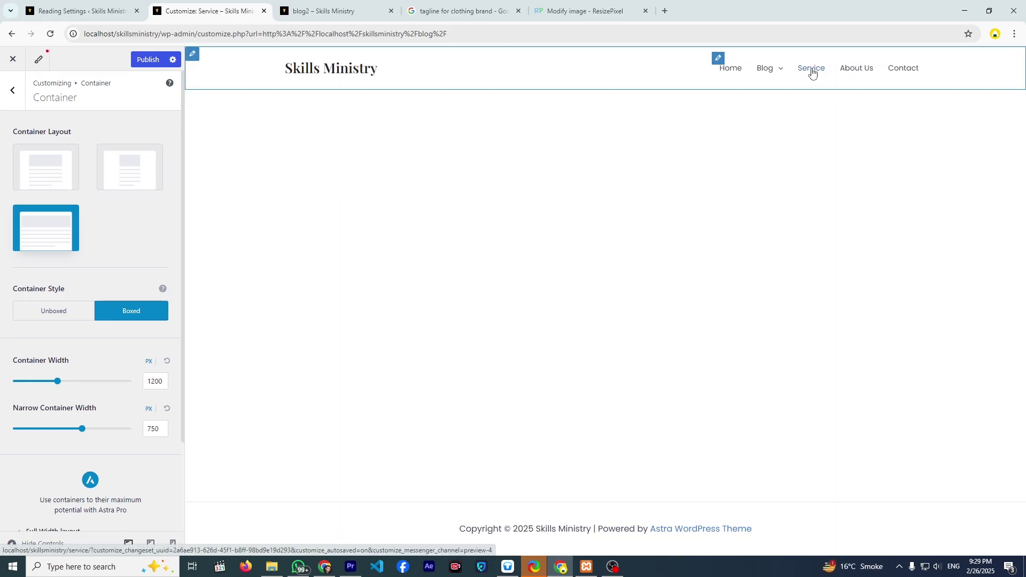
- Preview the Blog page and set the container layout to Narrow, then back to Normal
left_click(736, 65)
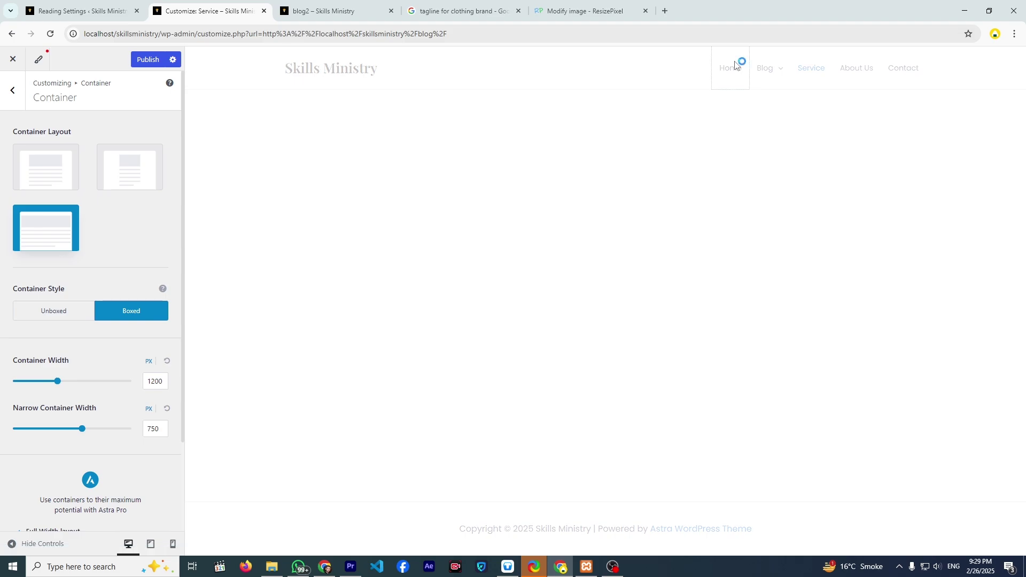
left_click(761, 79)
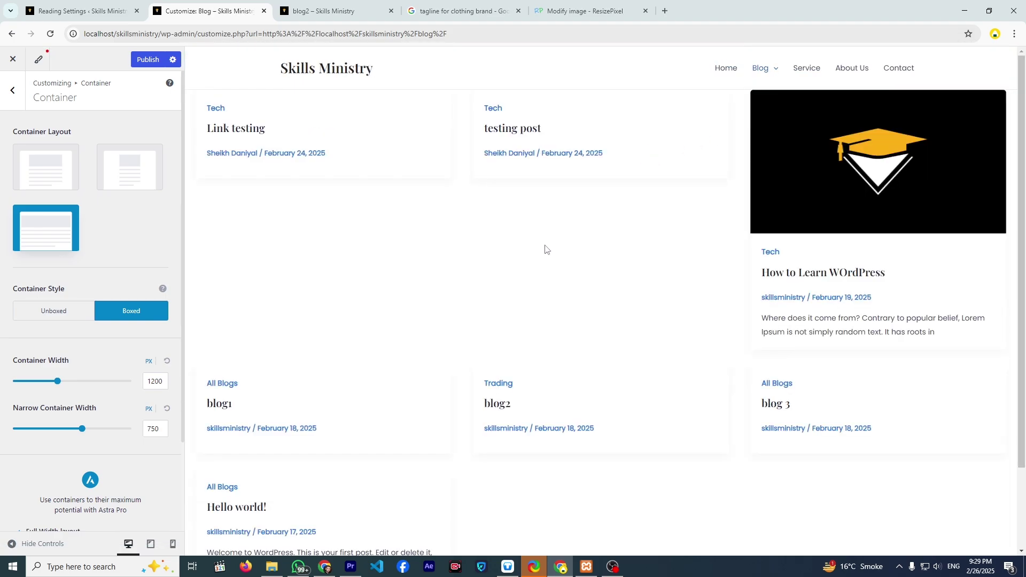
scroll(425, 311, "down", 2)
scroll(419, 310, "up", 2)
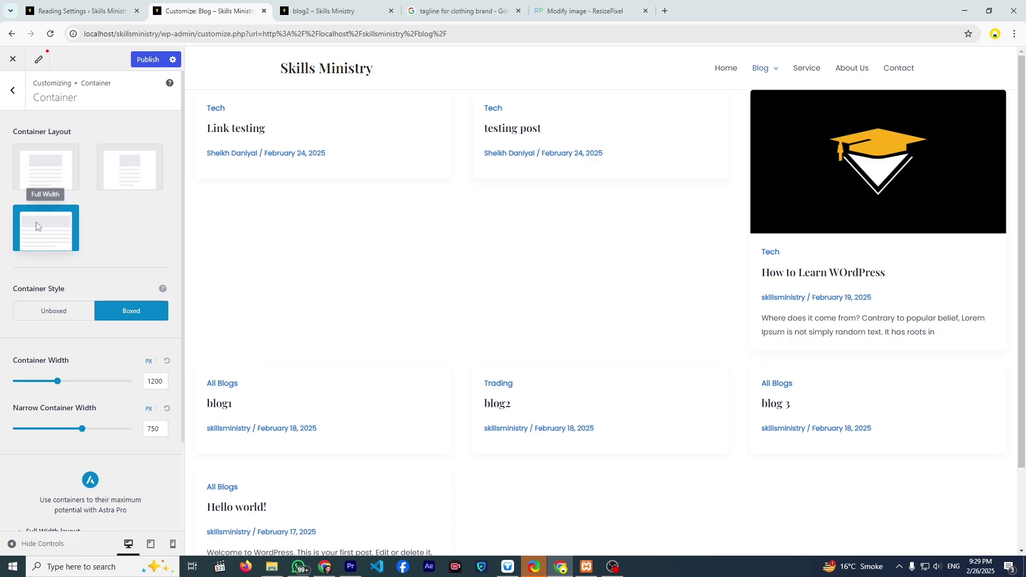
left_click(149, 170)
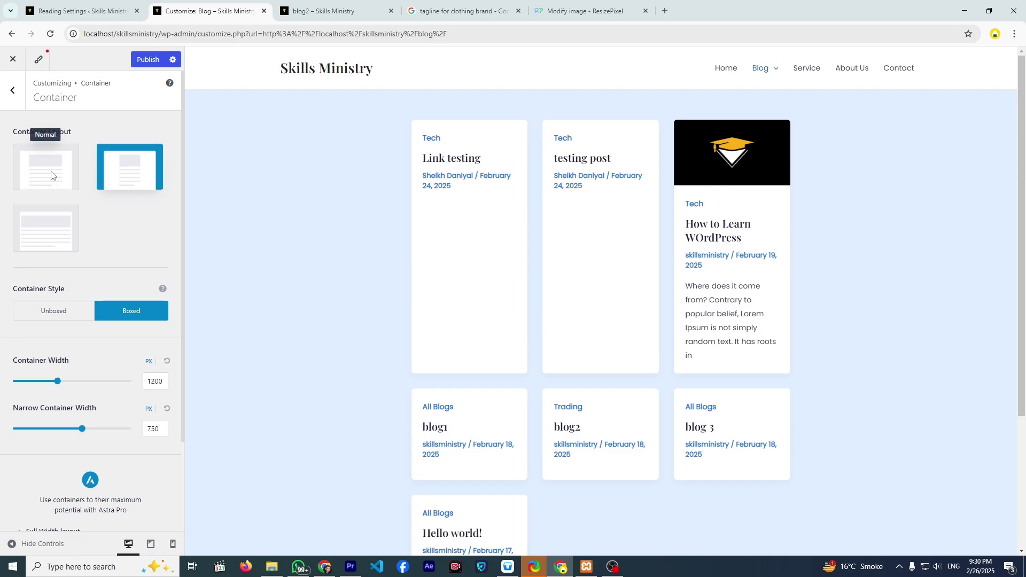
left_click(52, 176)
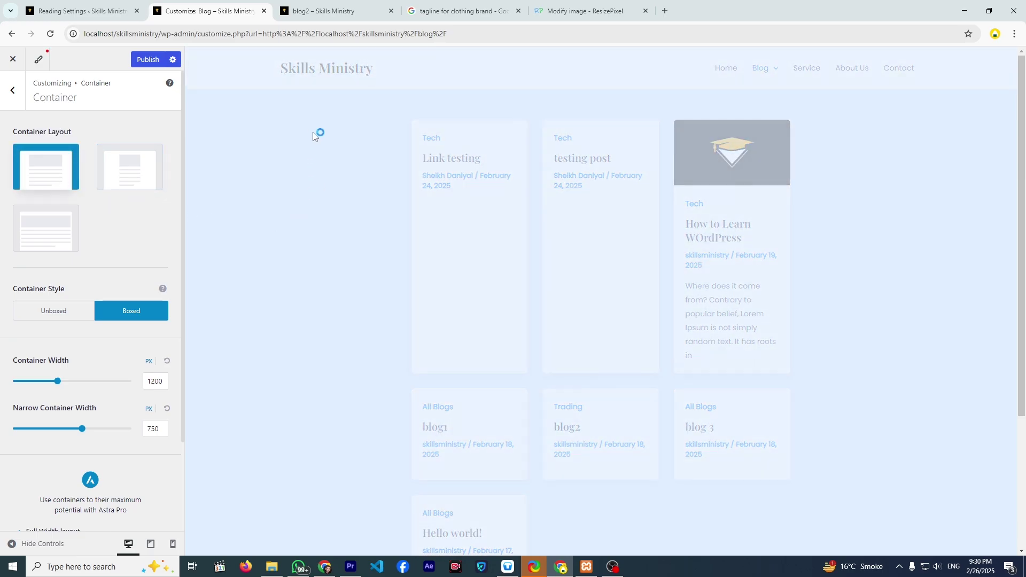
- Inspect the Container Width values, then return to the Global settings list
scroll(255, 289, "down", 2)
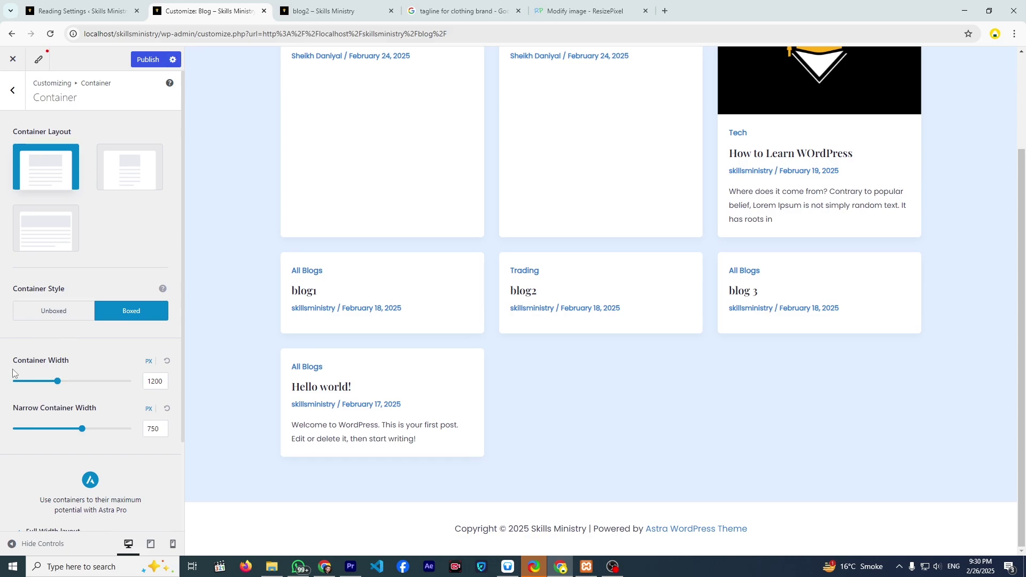
double_click(156, 384)
double_click(112, 367)
left_click(145, 435)
left_click(14, 91)
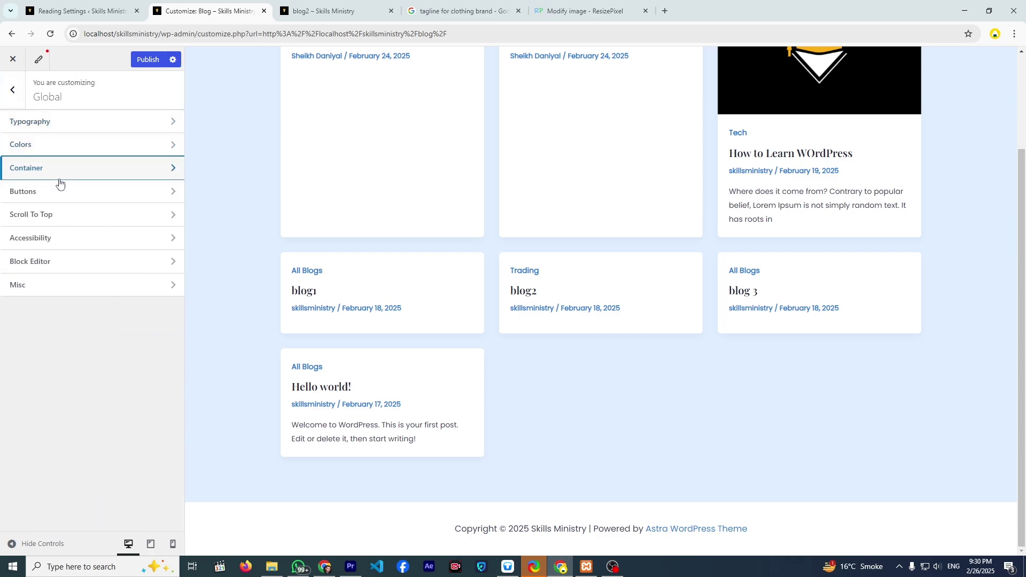
- Preview the How to Learn WOrdPress post and apply the square outlined button preset
left_click(83, 202)
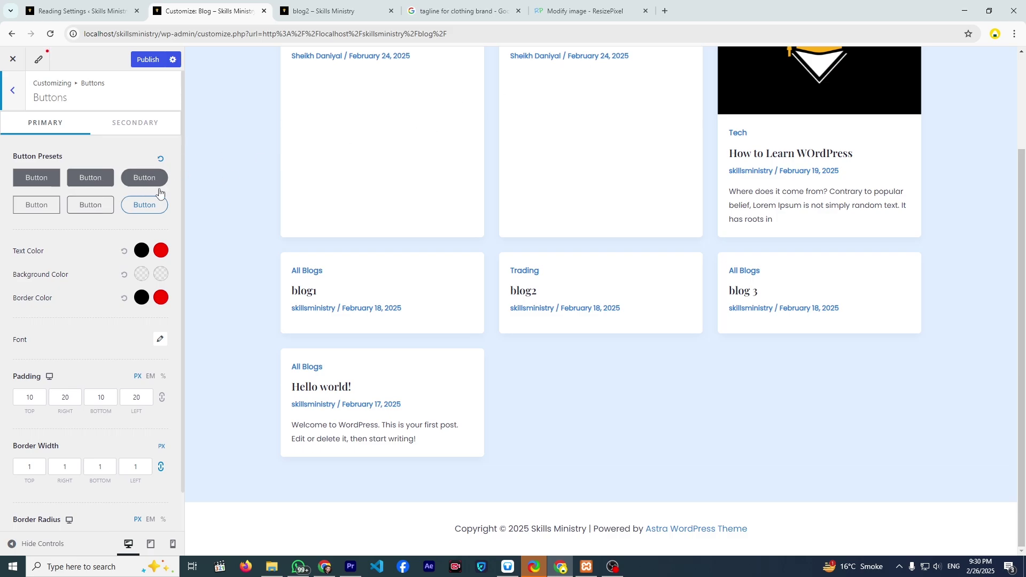
left_click(755, 158)
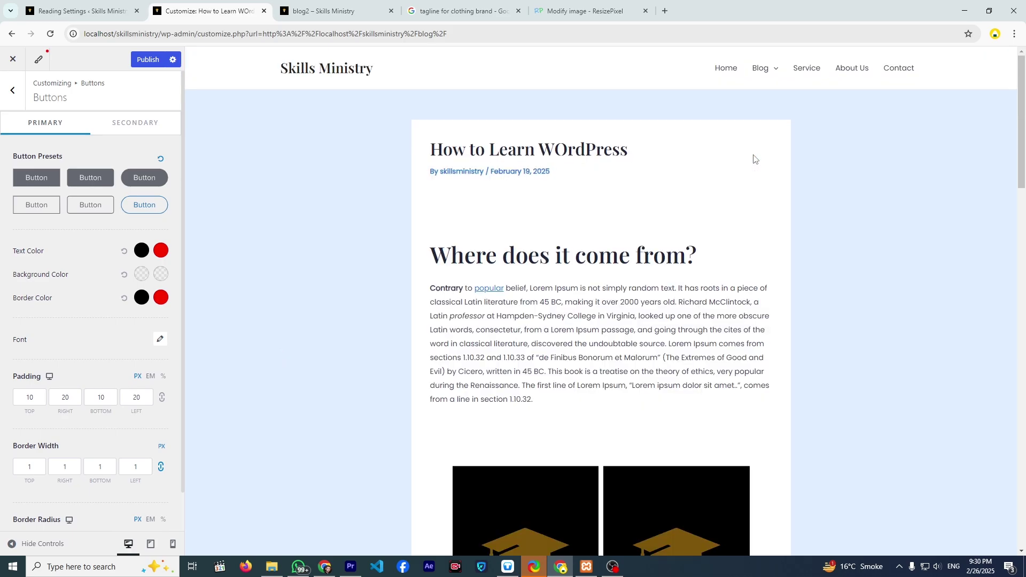
scroll(593, 292, "down", 20)
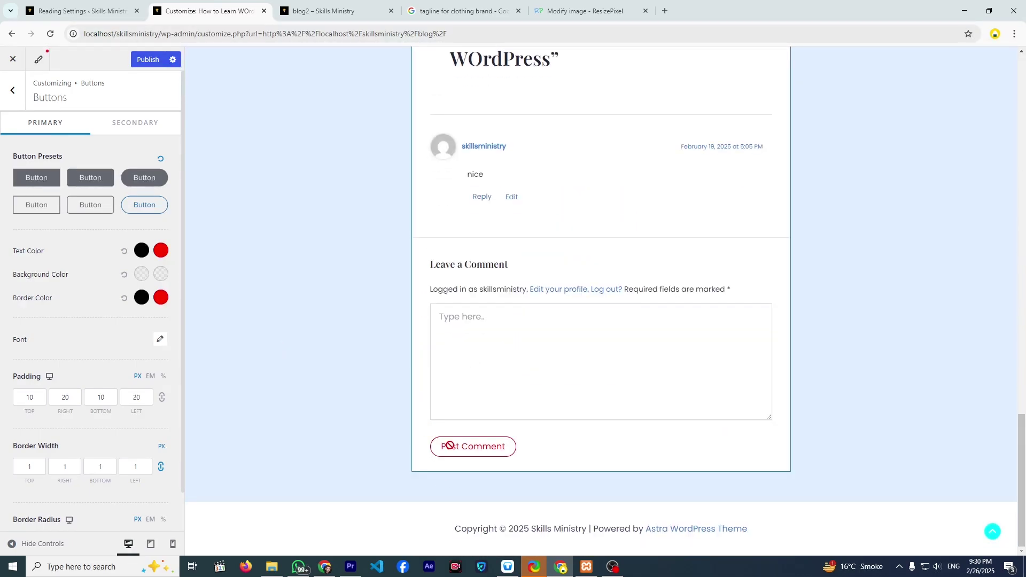
left_click(90, 178)
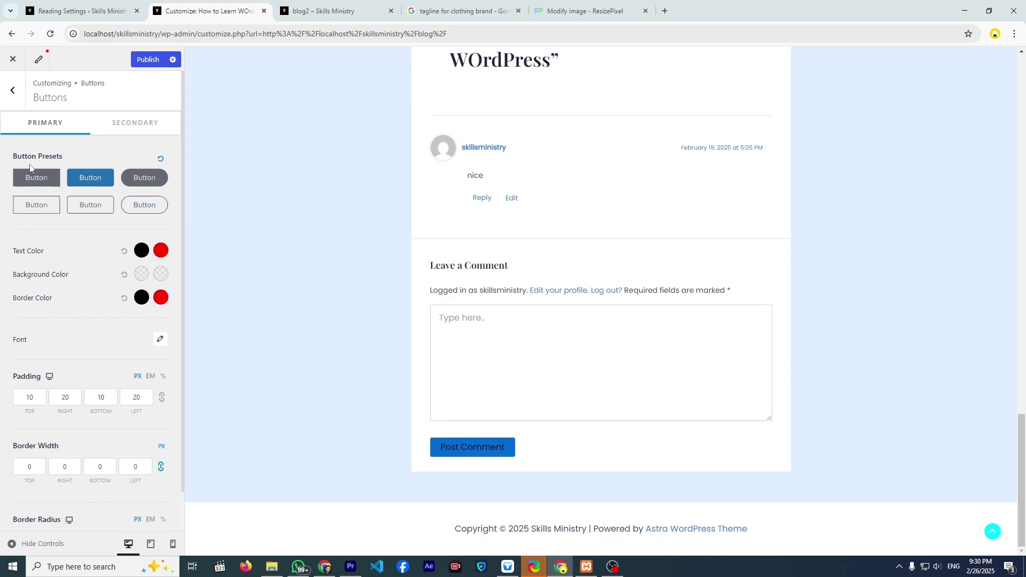
left_click(34, 178)
left_click(42, 205)
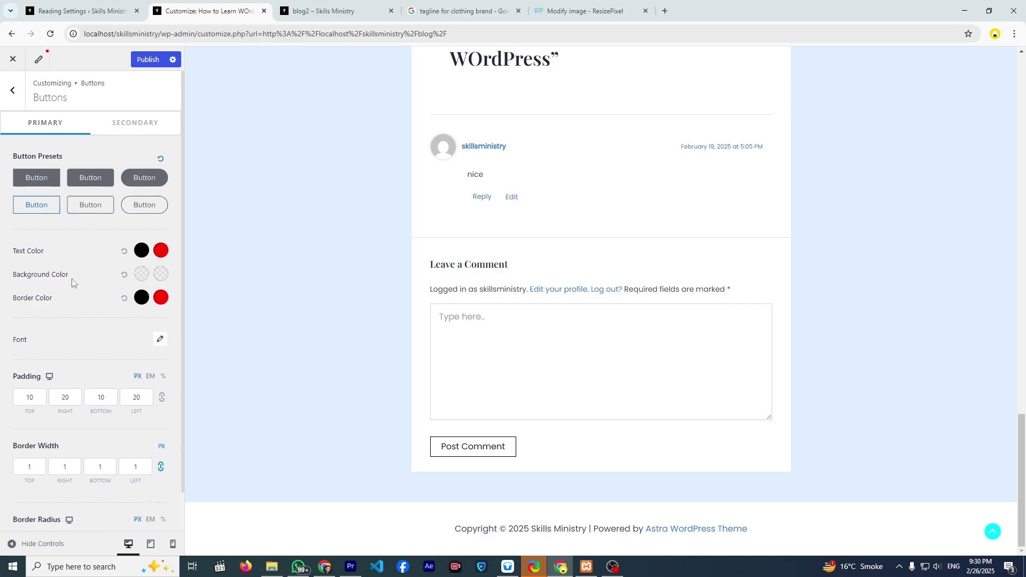
scroll(72, 283, "down", 1)
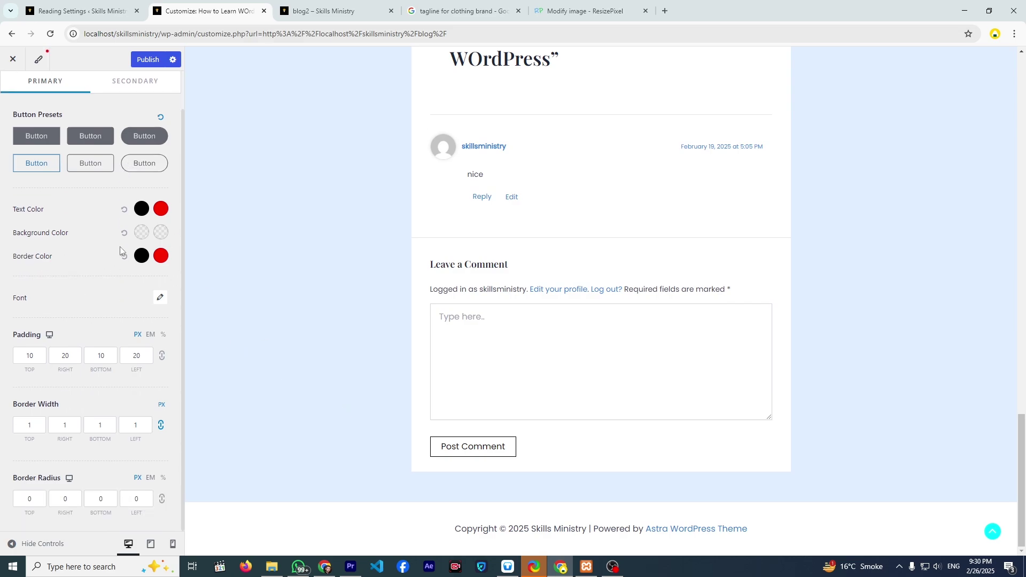
- Make the button text white, apply the rounded outlined preset and try a near-black background
left_click(142, 209)
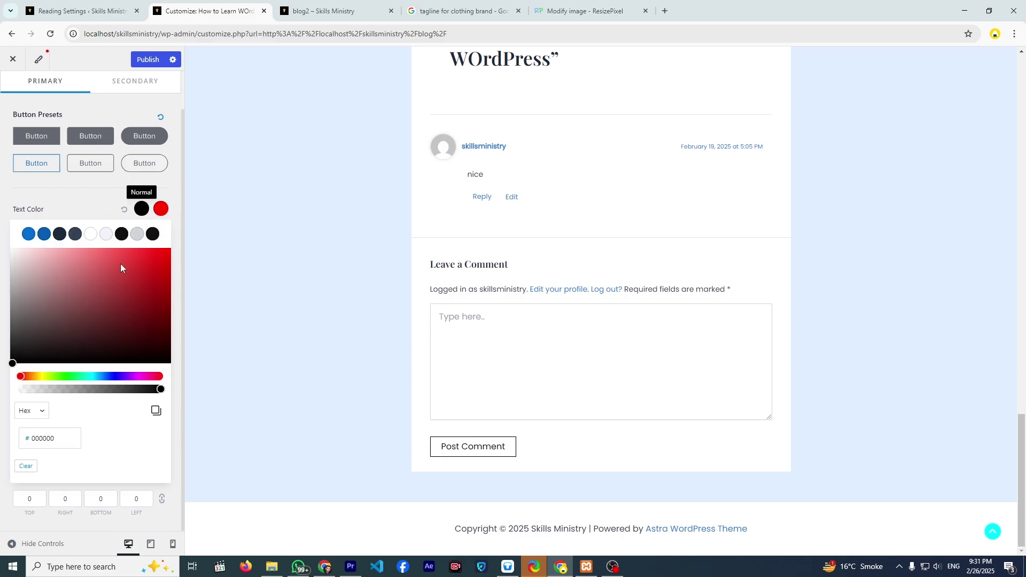
left_click_drag(120, 264, 26, 231)
left_click(131, 158)
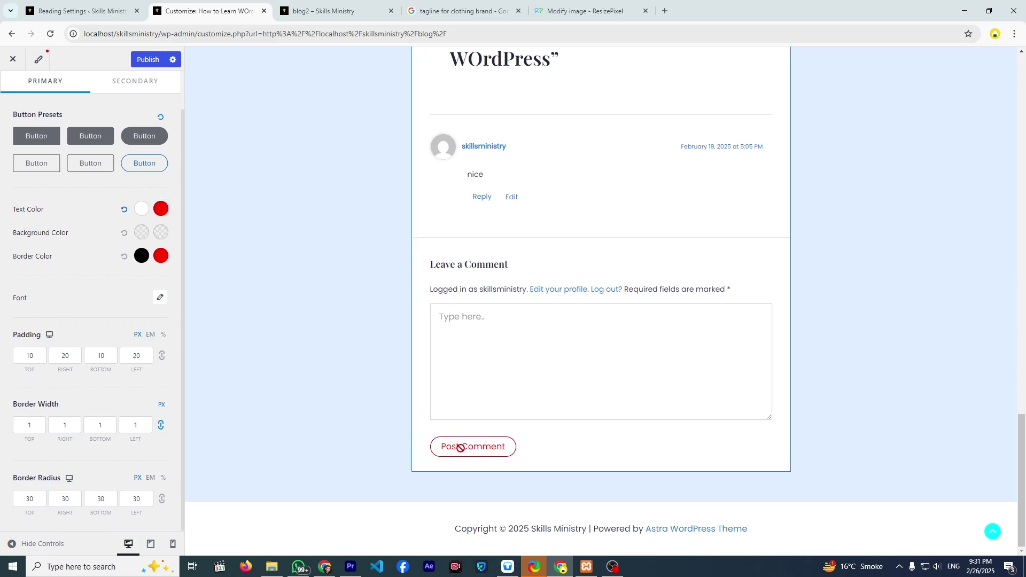
left_click(140, 233)
mouse_move(123, 328)
left_mouse_down()
mouse_move(163, 388)
mouse_move(241, 381)
left_mouse_up()
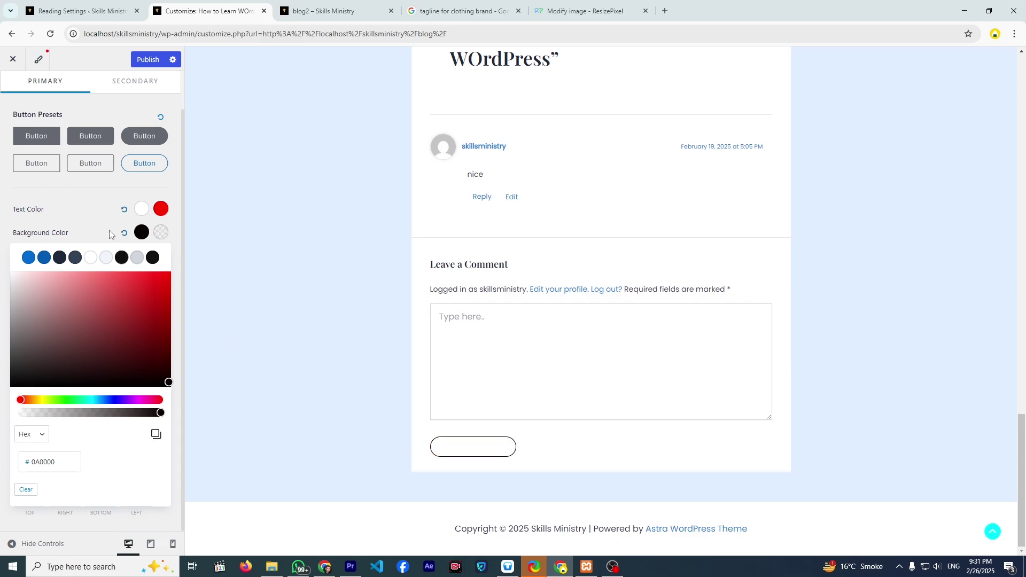
left_click(141, 232)
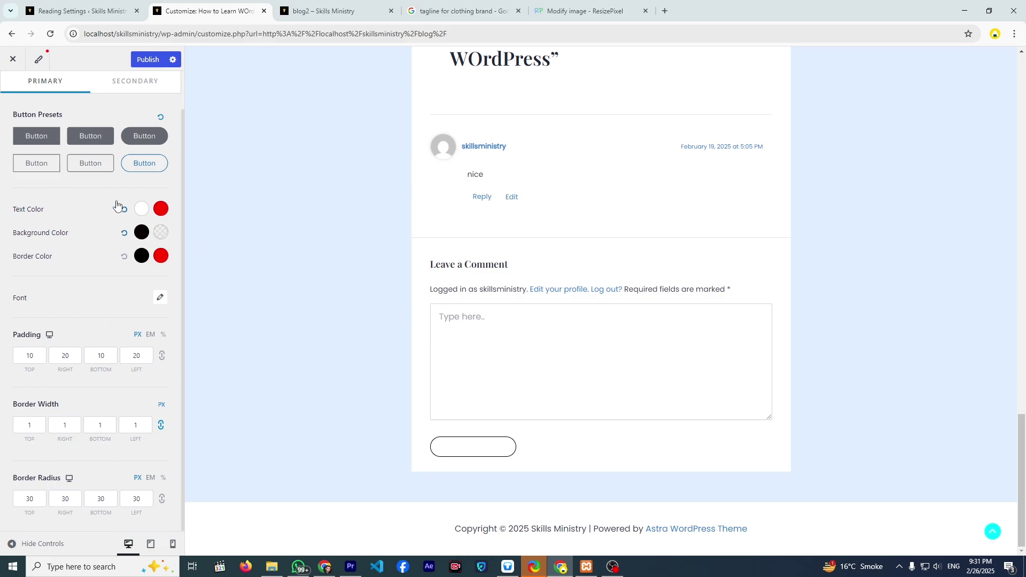
- Apply the solid square button preset with a red hover background and white hover text
left_click(90, 138)
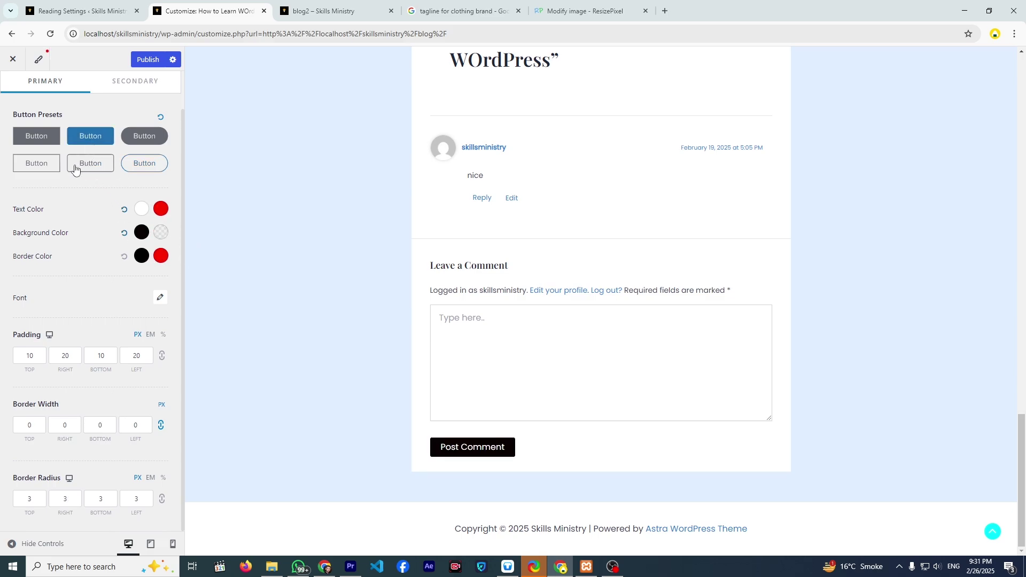
left_click(159, 242)
left_click_drag(160, 284, 175, 261)
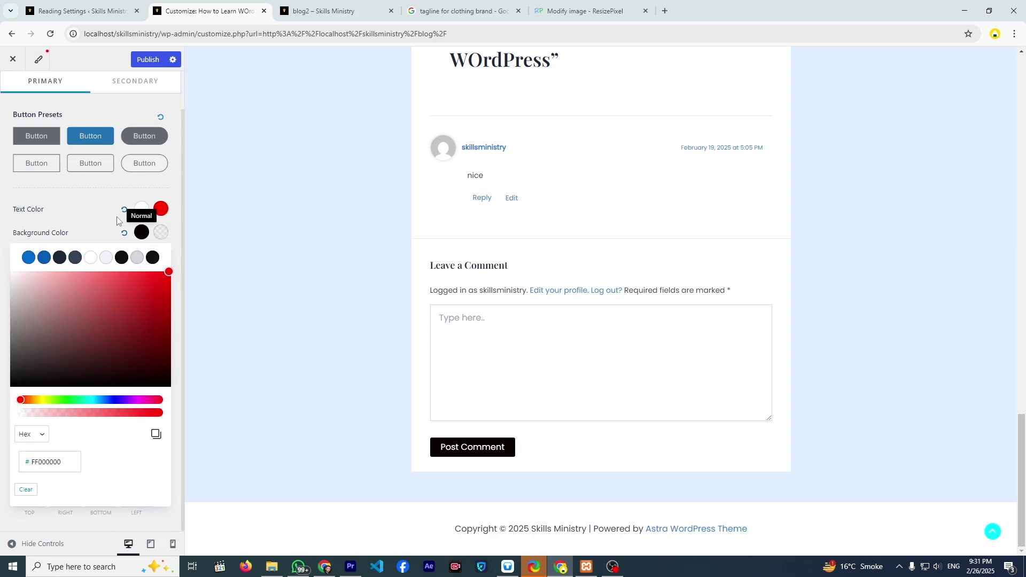
left_click(154, 214)
left_click(156, 215)
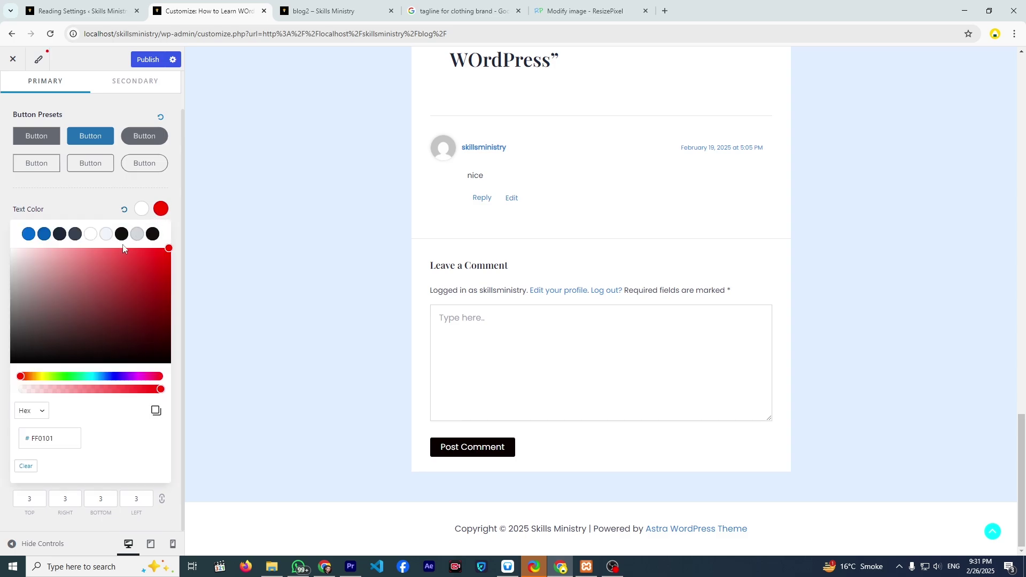
left_click(125, 249)
left_click(75, 214)
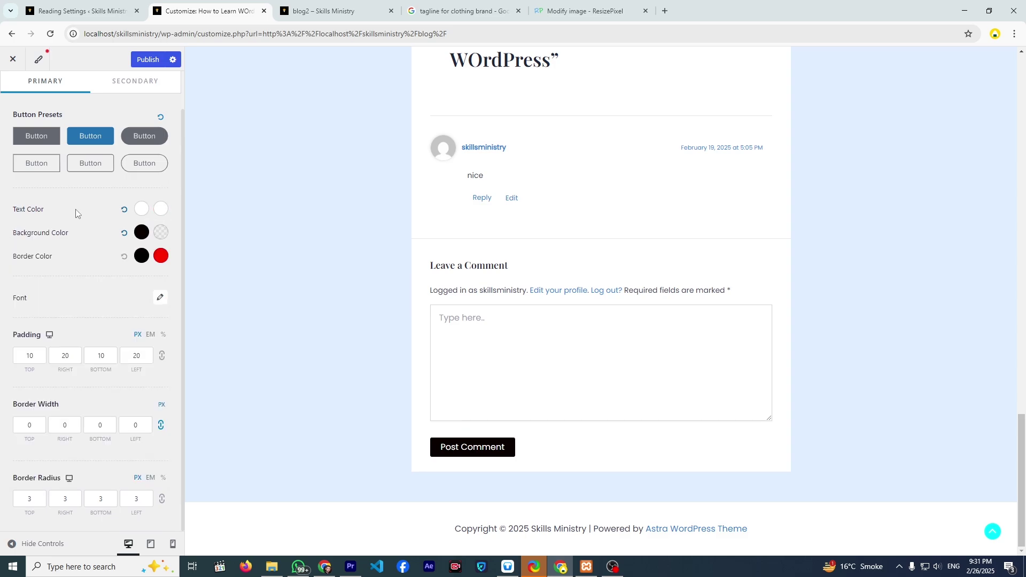
- Fine-tune the shade of the red hover background colour
left_click(158, 236)
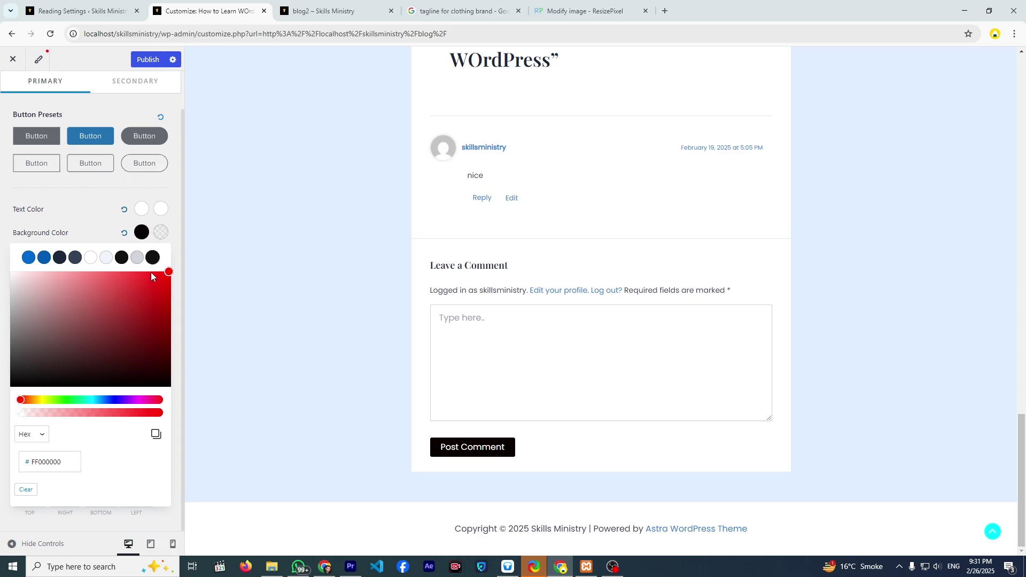
left_click(152, 300)
left_click_drag(152, 300, 156, 281)
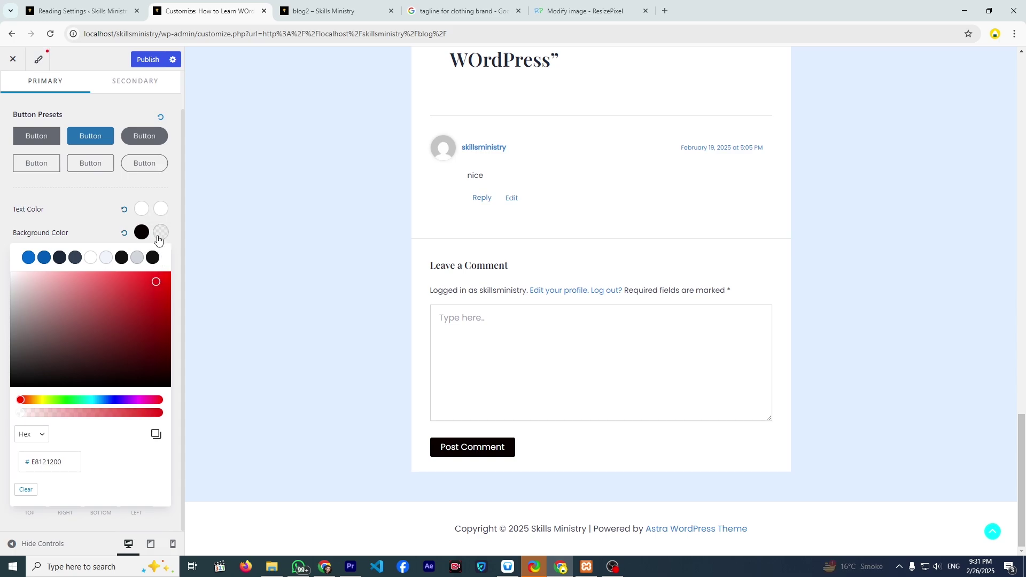
left_click(101, 223)
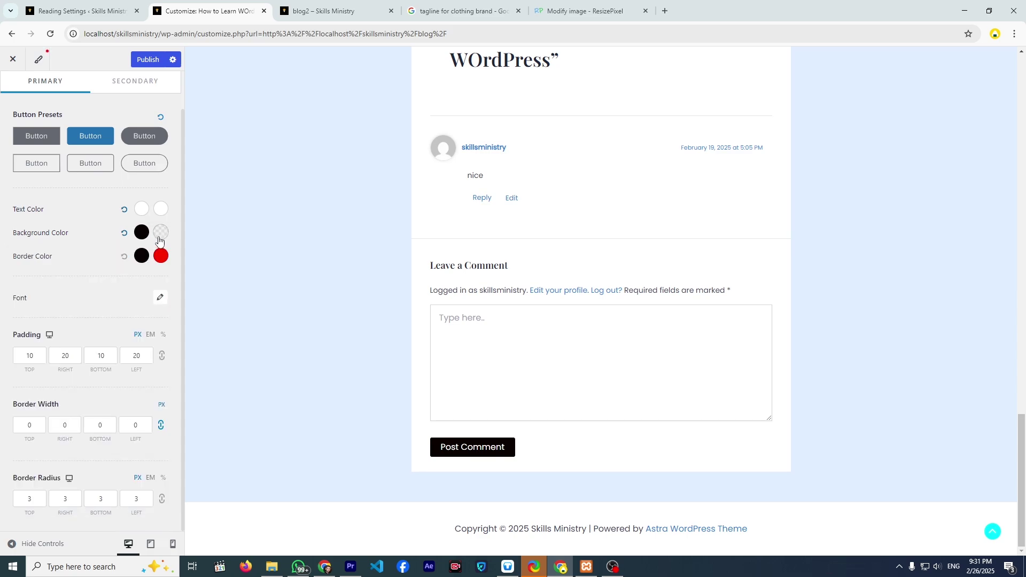
left_click(159, 234)
left_click_drag(155, 281, 56, 284)
left_click(83, 237)
- Reset the normal background, then set hover and normal backgrounds to bright red (#FF0101)
left_click(124, 234)
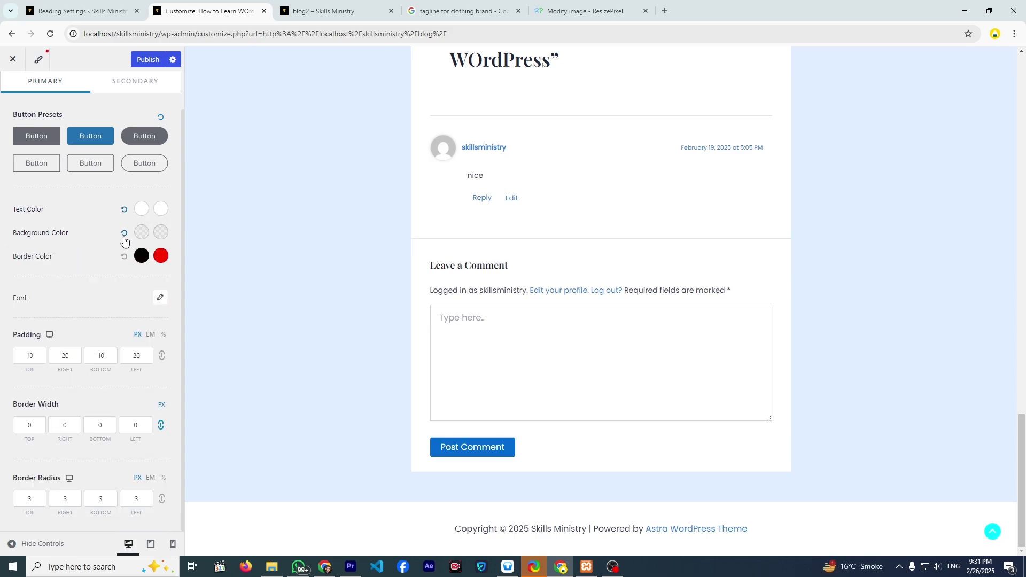
left_click(160, 233)
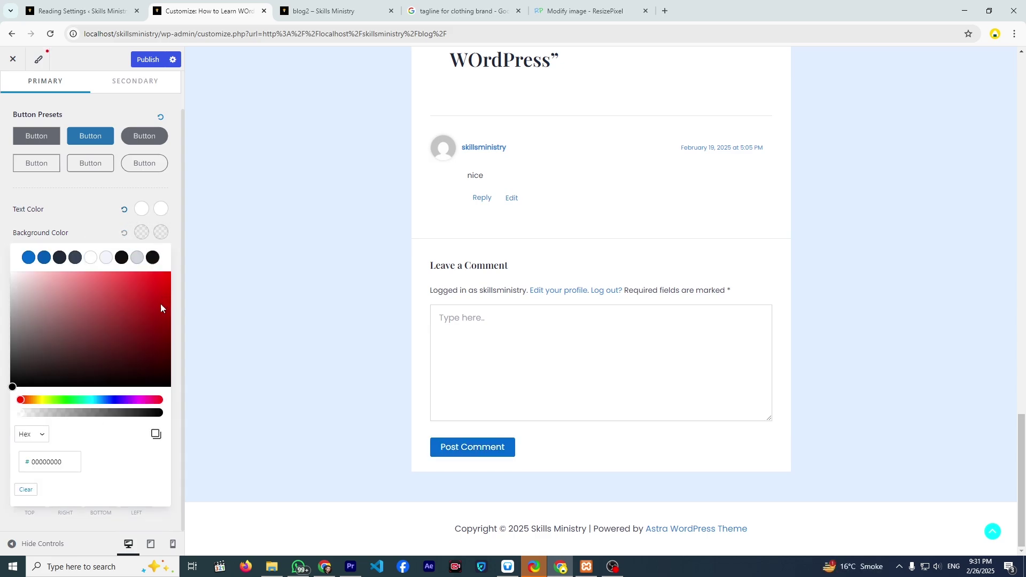
left_click_drag(160, 303, 167, 272)
left_click(100, 210)
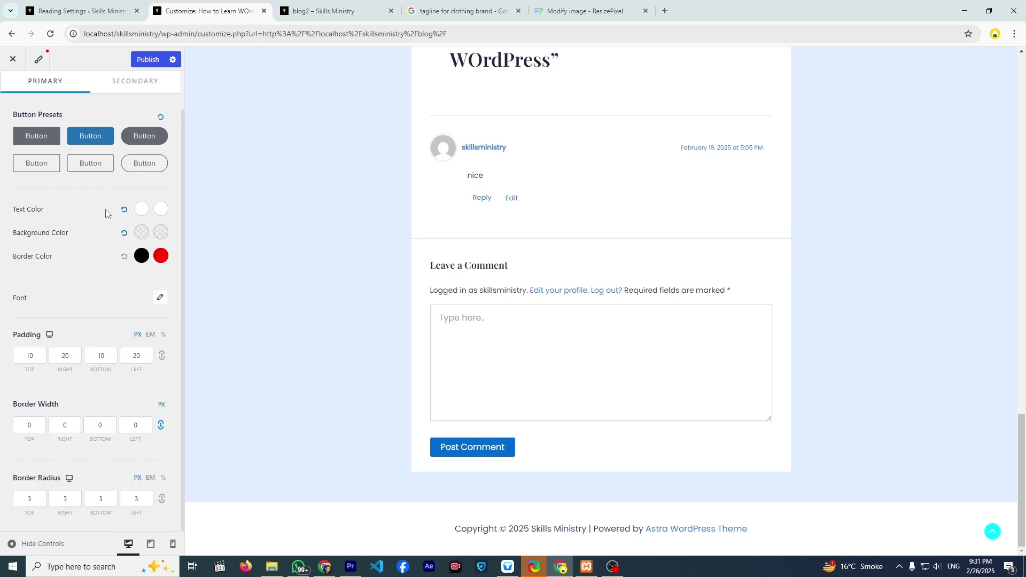
left_click(140, 234)
left_click(157, 289)
left_click_drag(165, 274, 169, 271)
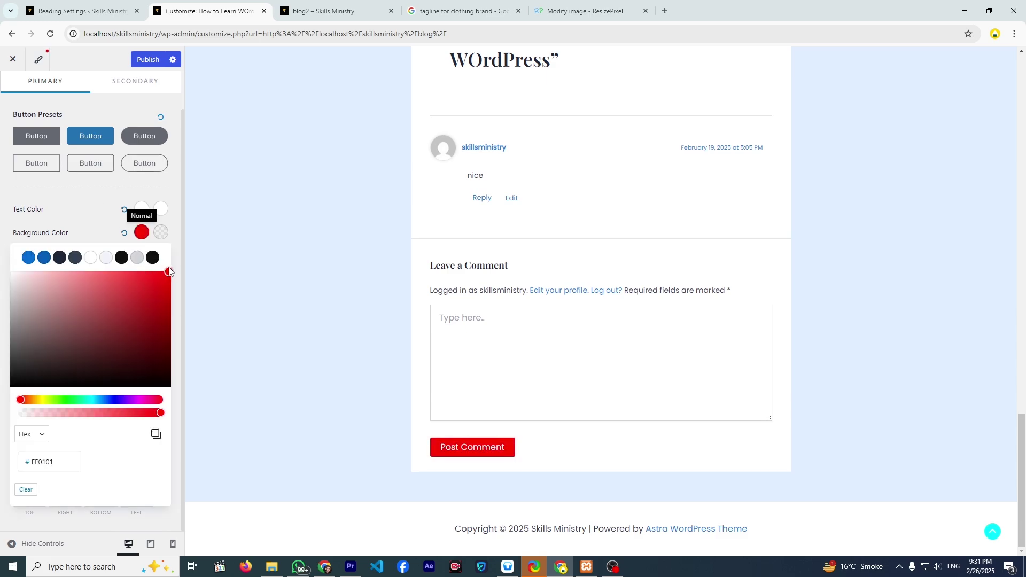
left_click(141, 233)
- Clear the hover background colour and publish the button style changes
left_click(160, 233)
left_click_drag(143, 308, 168, 398)
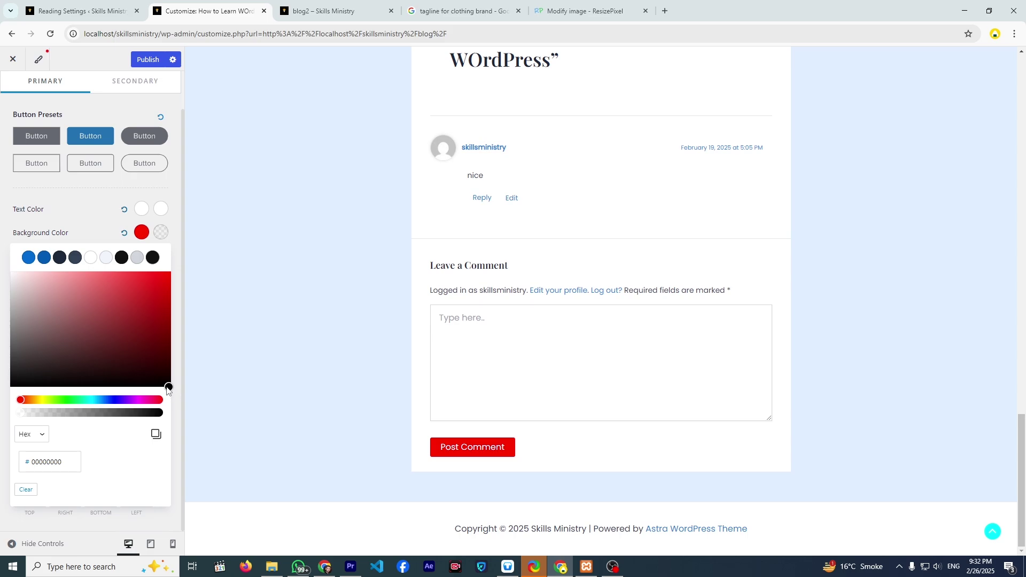
left_click(86, 216)
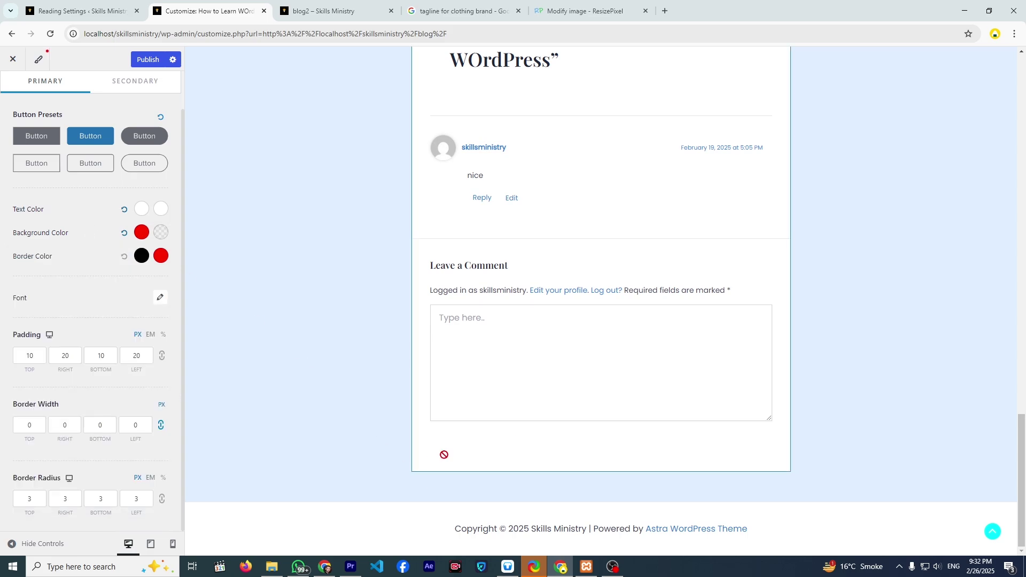
left_click(162, 233)
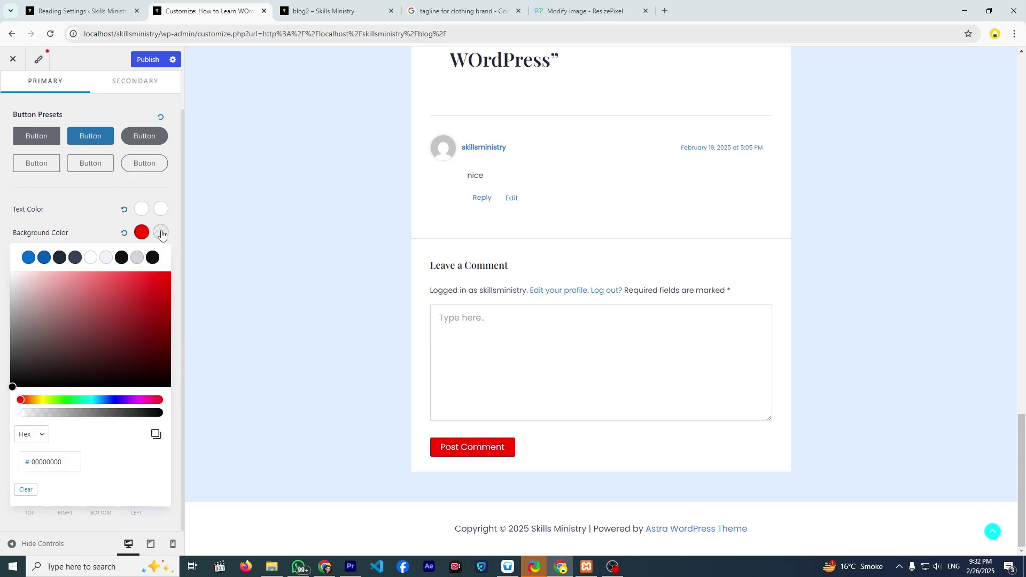
left_click(98, 207)
left_click(146, 59)
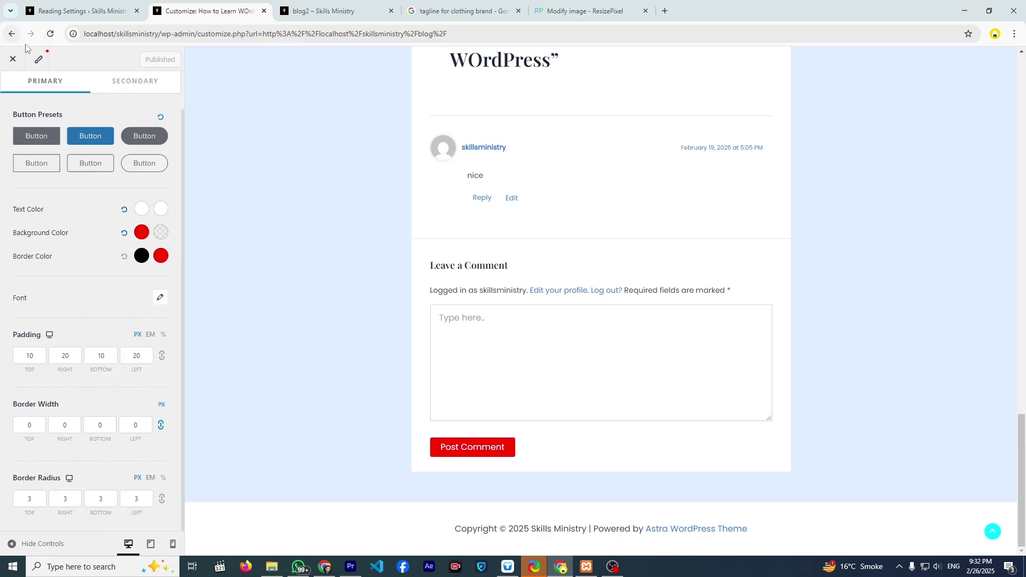
- Reload the Customizer, reopen Global button settings and adjust the hover background colour
left_click(50, 35)
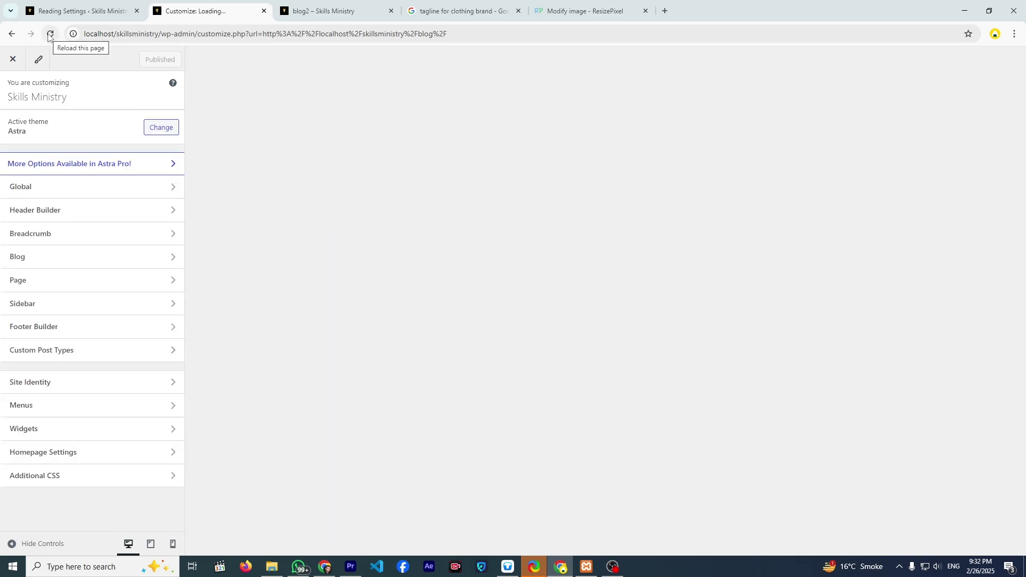
left_click(147, 187)
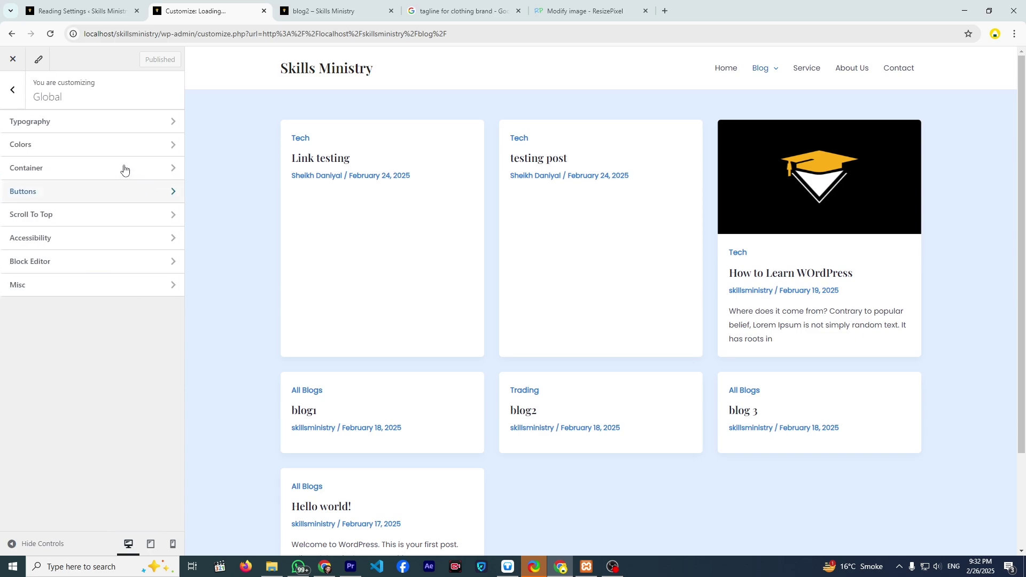
left_click(79, 191)
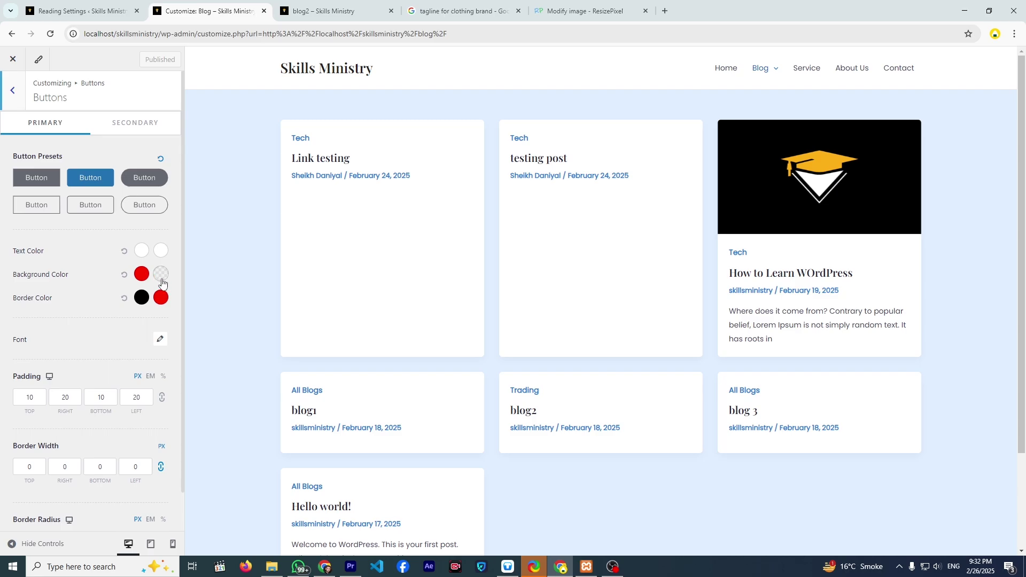
left_click(161, 274)
left_click_drag(159, 325, 130, 320)
left_click(106, 255)
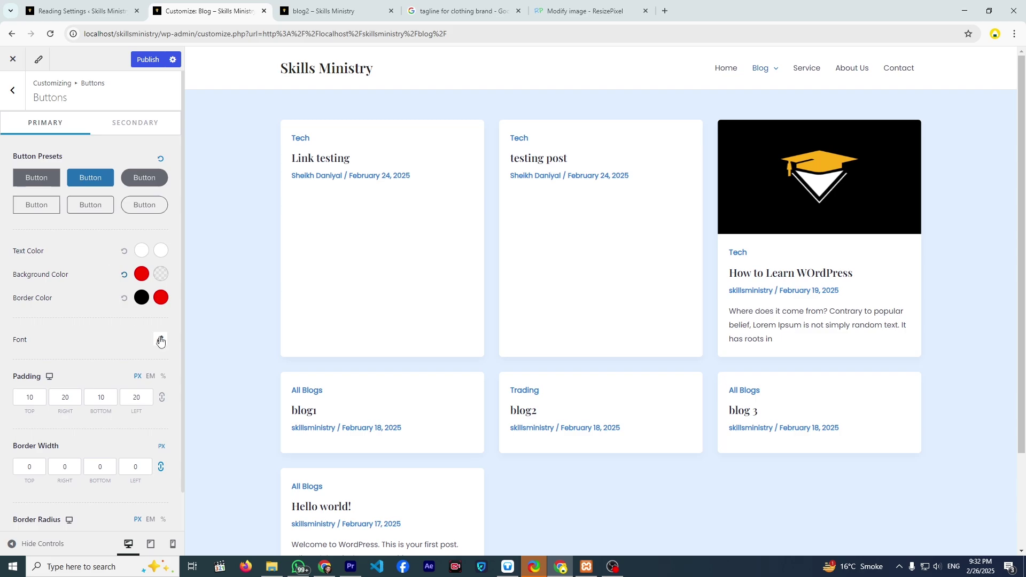
- Show the How to Learn WOrdPress post in the preview, scrolled to its Post Comment button
scroll(245, 359, "down", 3)
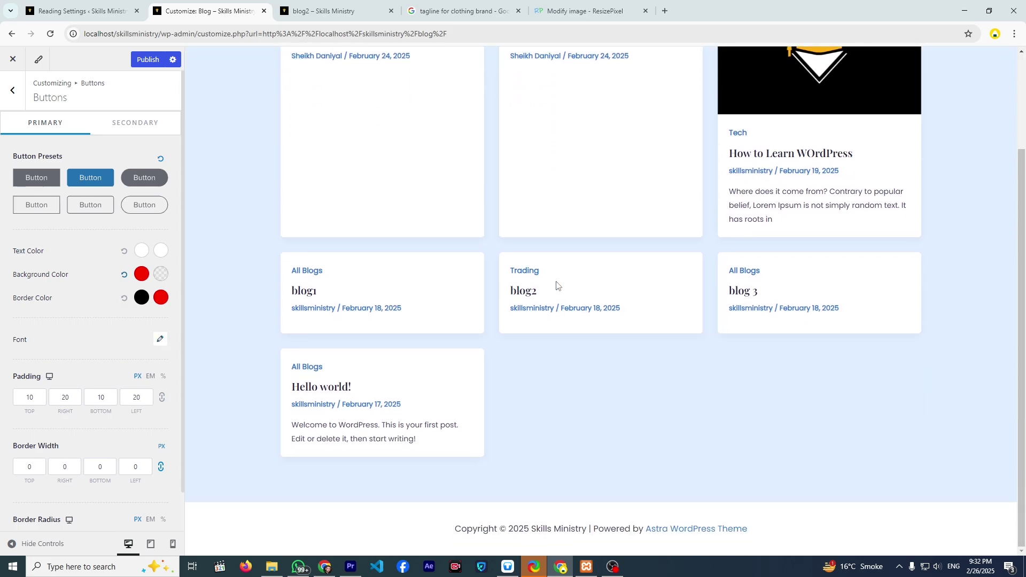
left_click(755, 155)
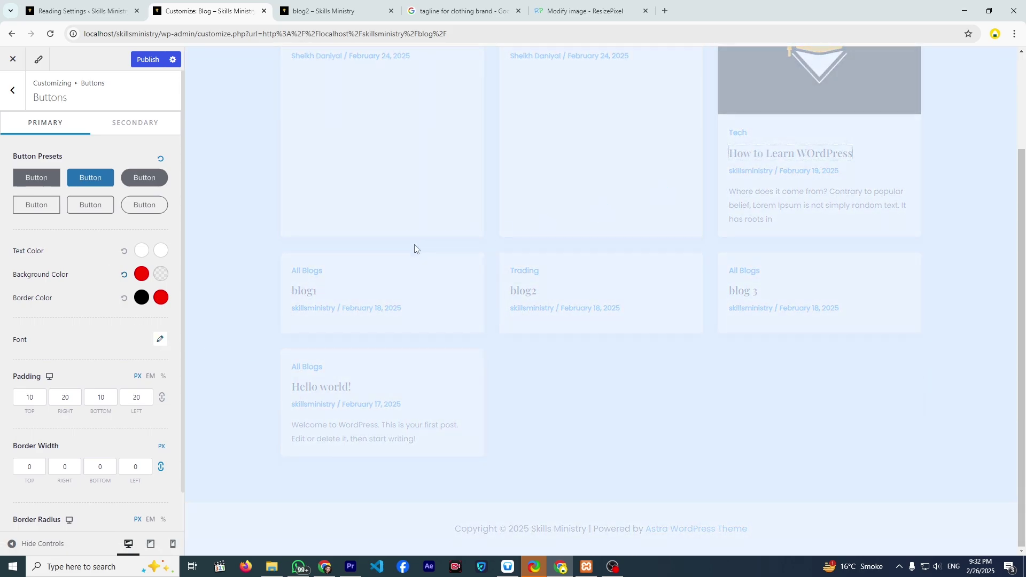
scroll(395, 272, "down", 8)
scroll(392, 276, "down", 15)
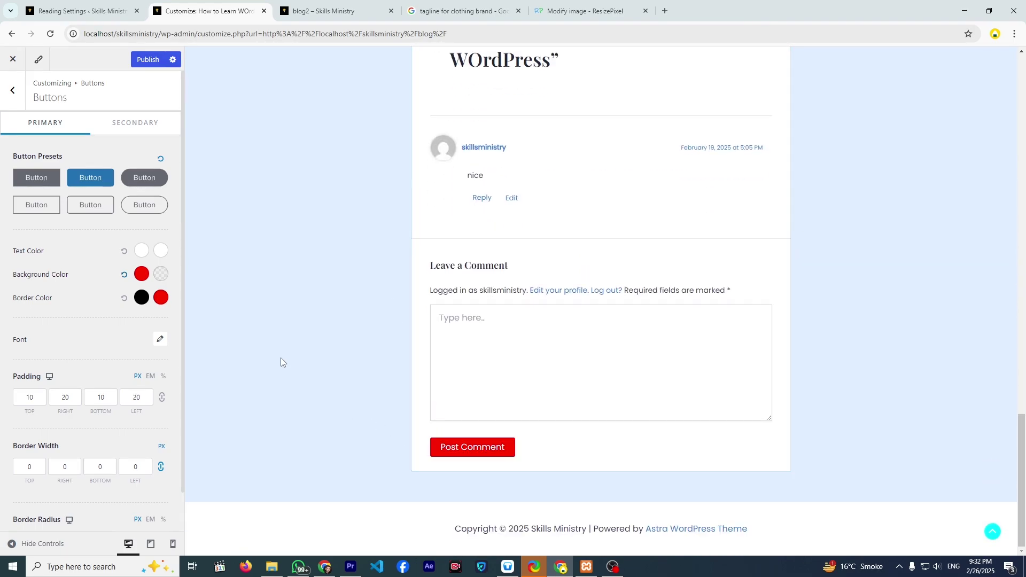
- Shift the hover background hue and set the hover button text to bright red (#FA0000)
left_click(161, 275)
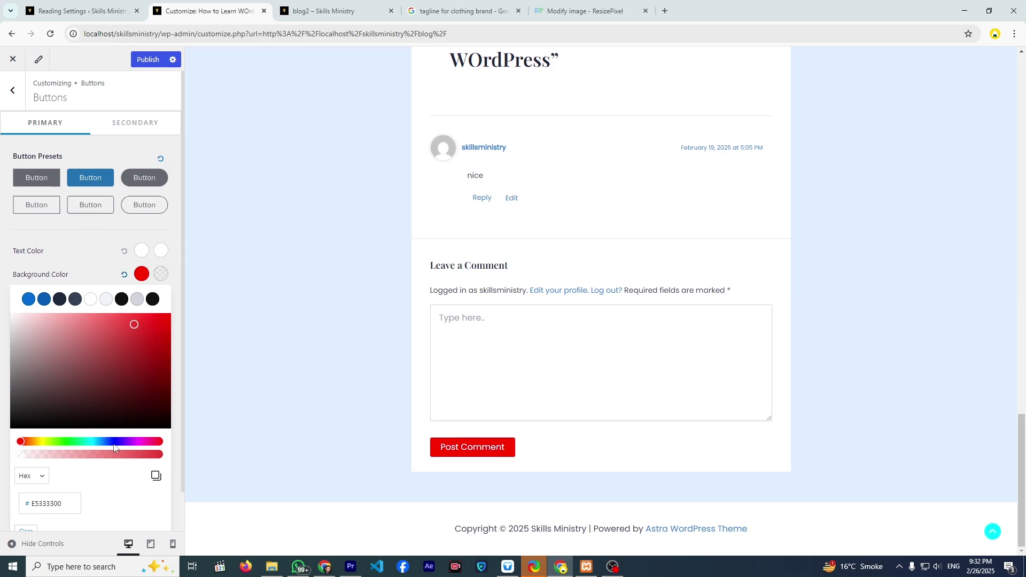
left_click_drag(79, 442, 101, 444)
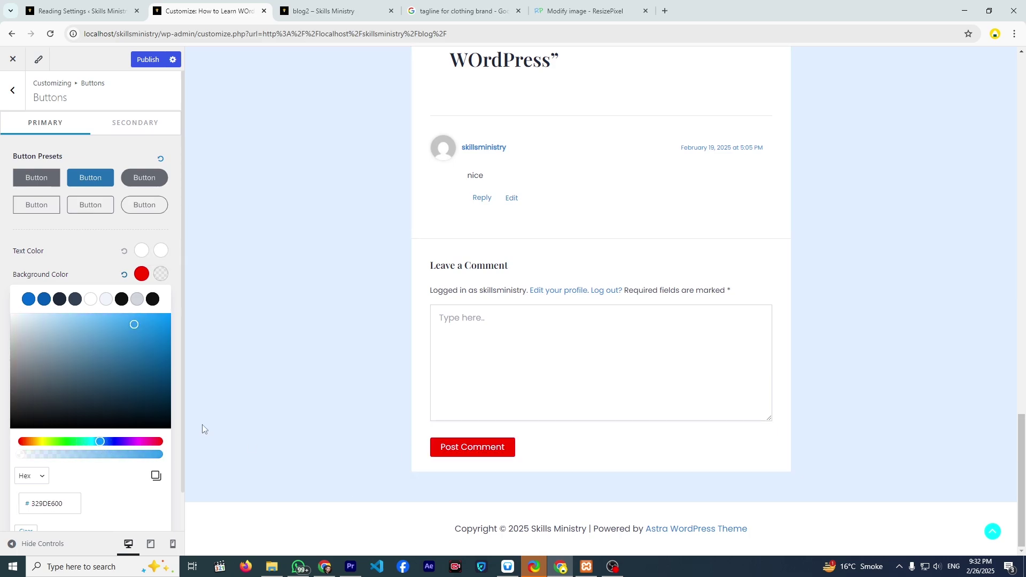
left_click(69, 256)
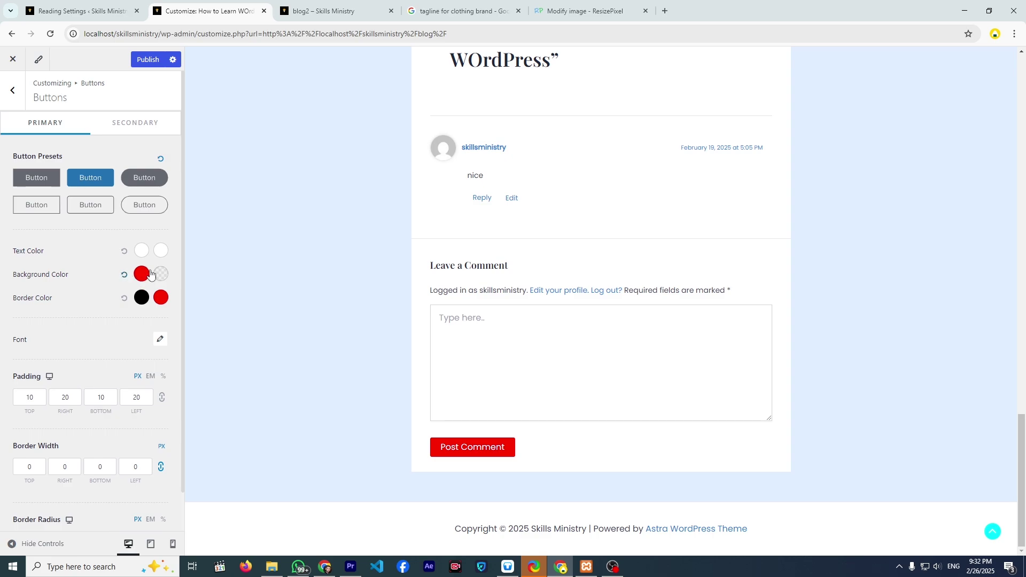
left_click(161, 251)
left_click_drag(137, 338, 169, 290)
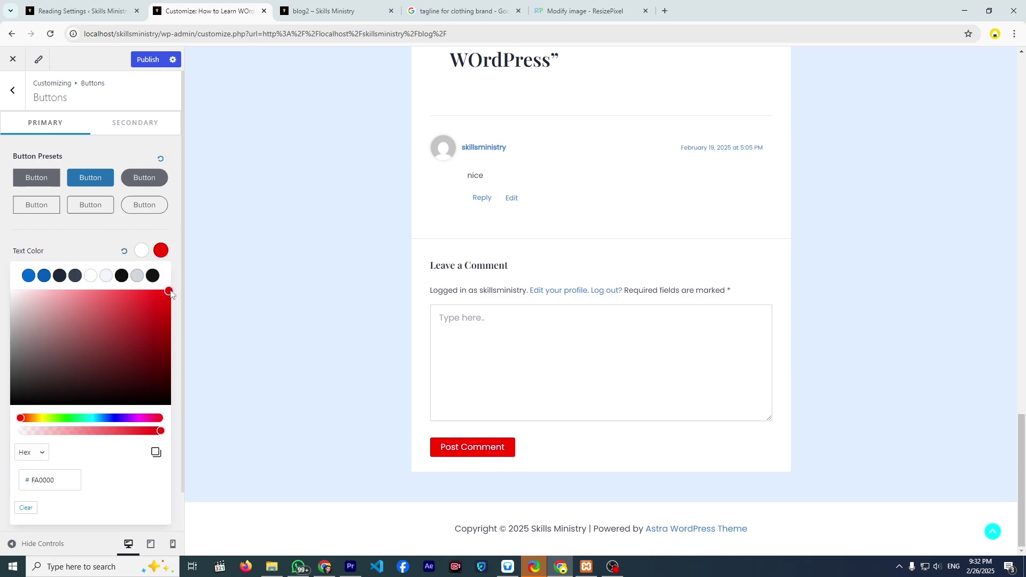
left_click(126, 245)
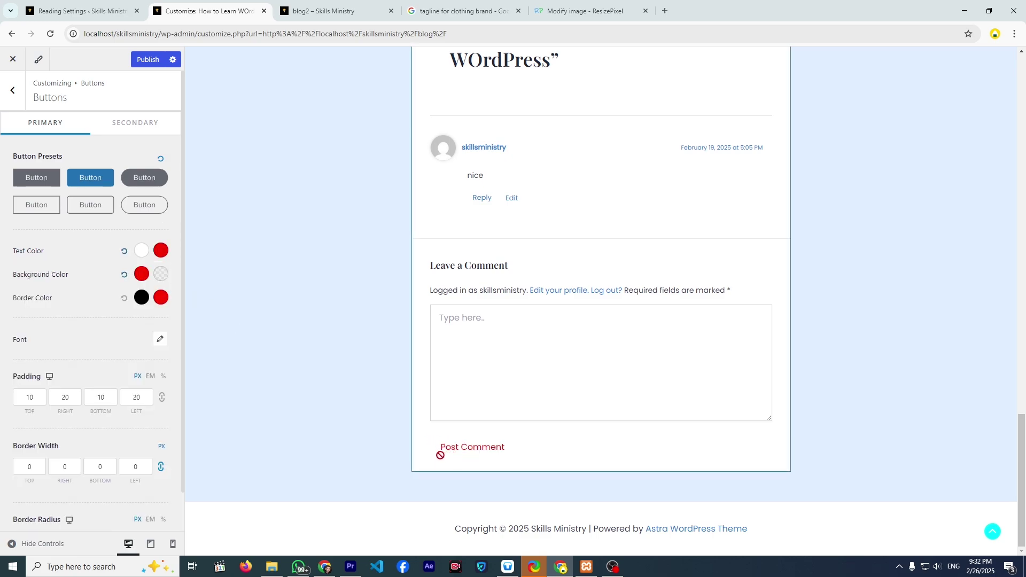
- Change the button font family to Helvetica, then another system font, and check the padding values
left_click(160, 340)
left_click(160, 340)
left_click(160, 340)
scroll(87, 361, "down", 1)
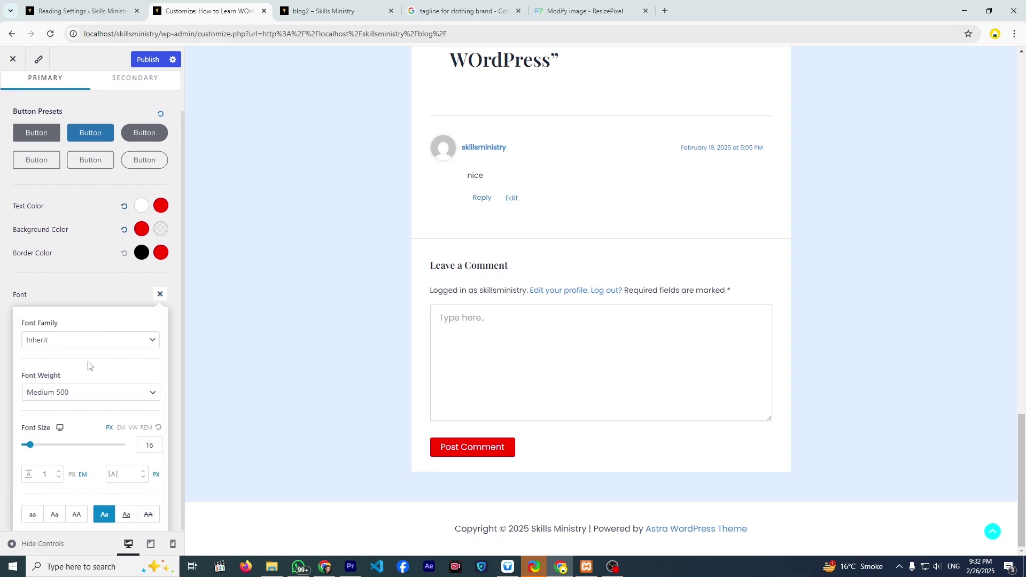
left_click(59, 351)
left_click(68, 419)
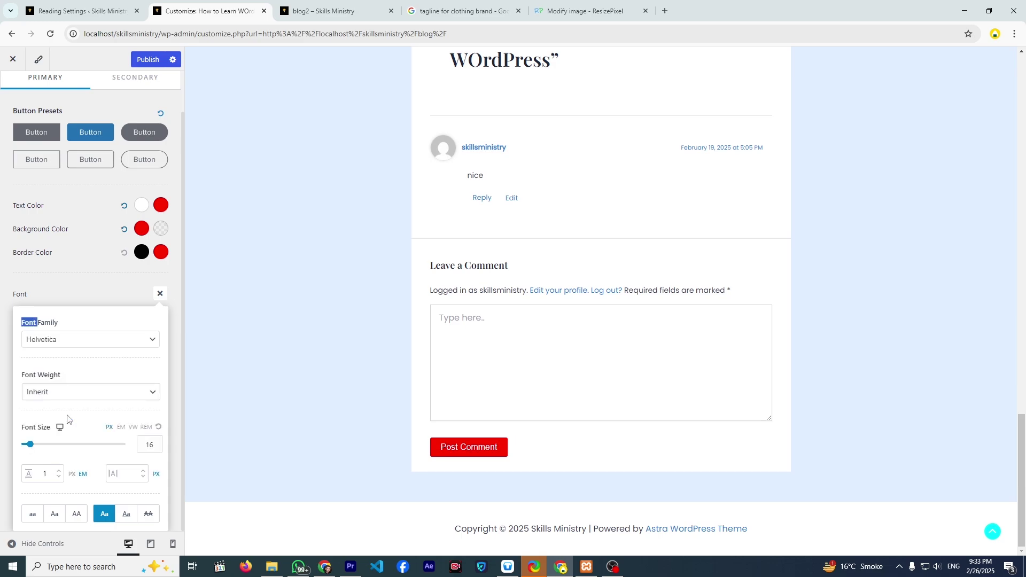
left_click(66, 352)
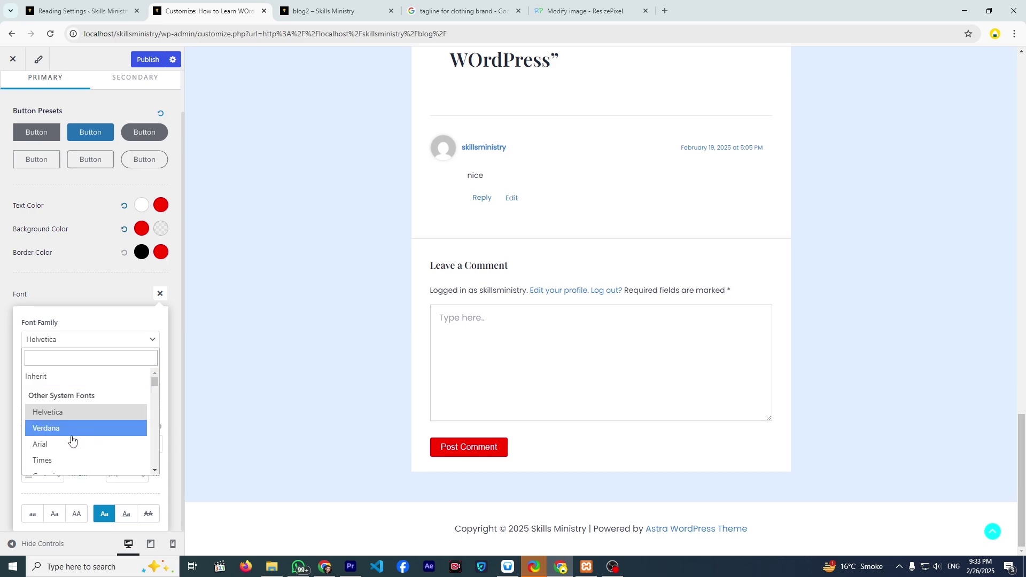
left_click(74, 425)
left_click(68, 308)
left_click(52, 383)
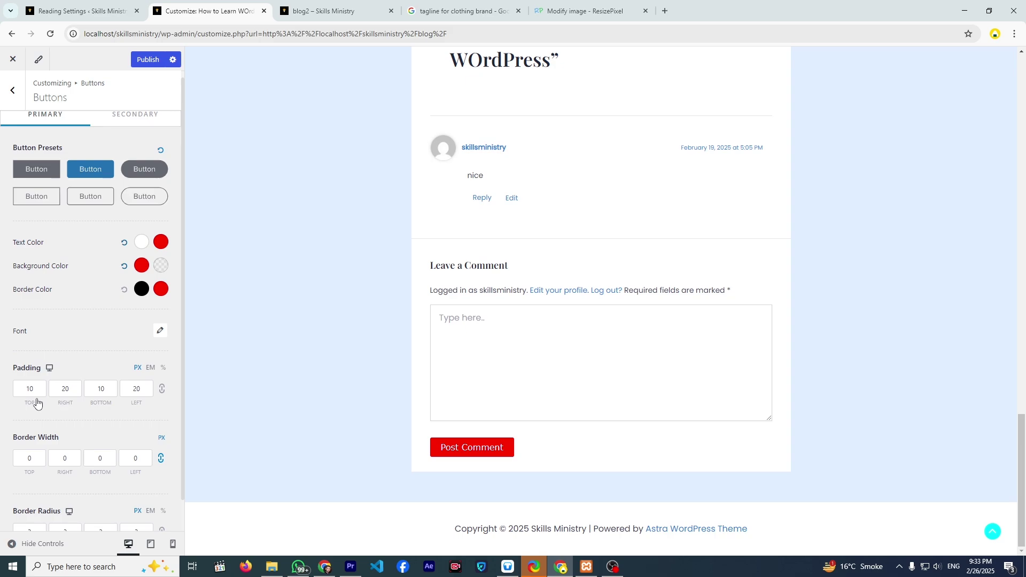
left_click(37, 390)
- Search Google for "margin vs padding" in a new browser tab
left_click(664, 11)
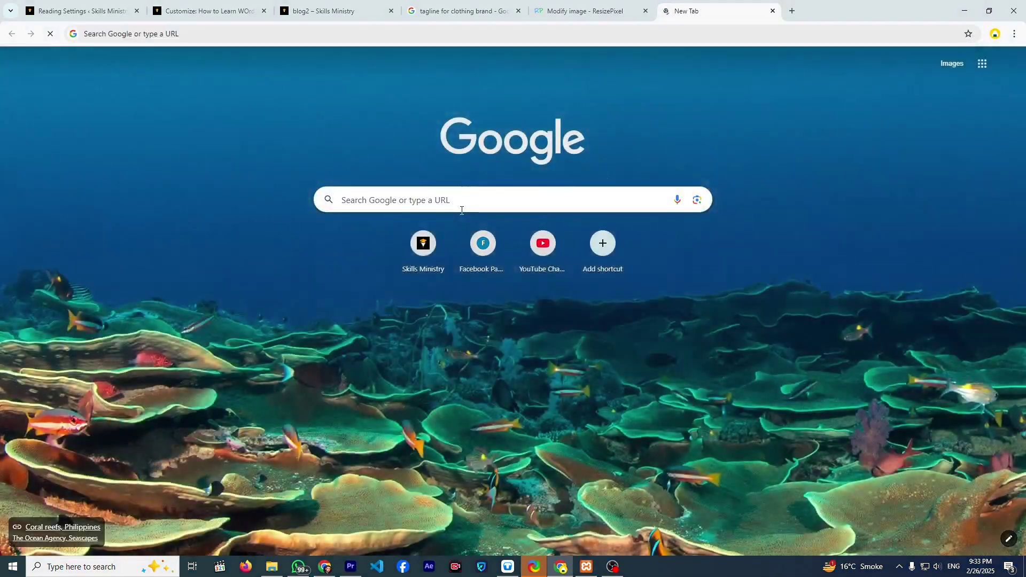
left_click(479, 199)
type("mar")
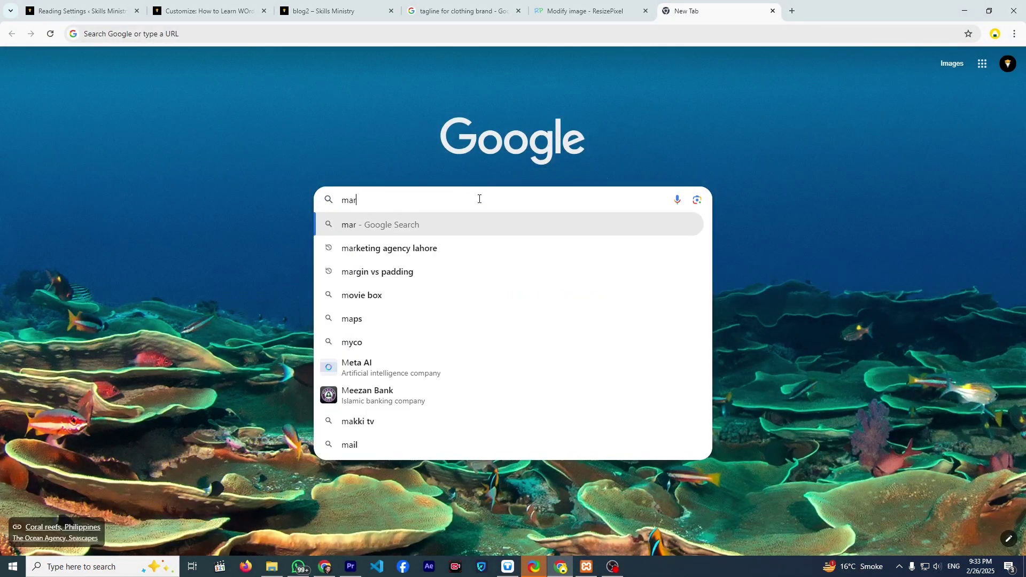
type("gin")
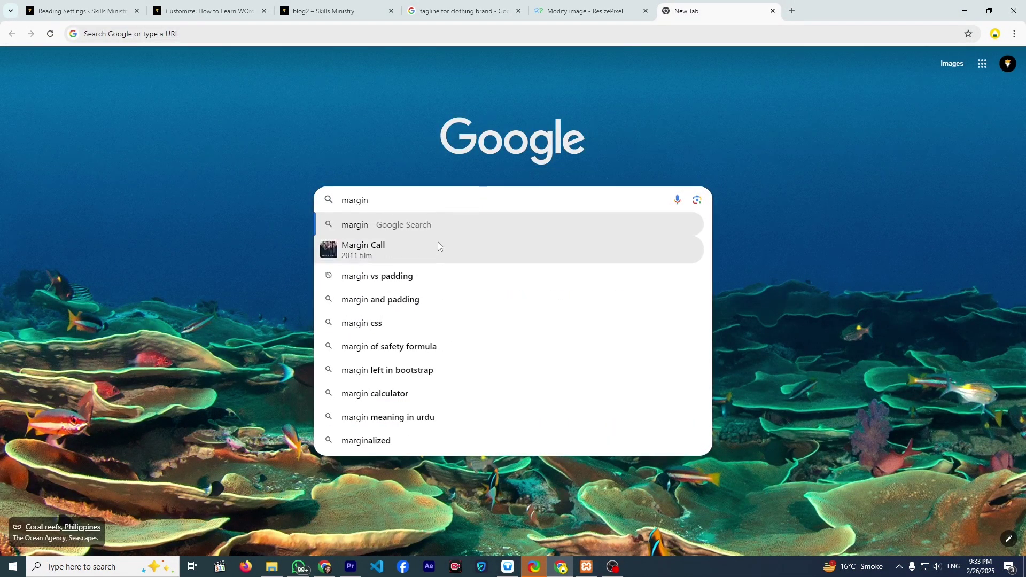
left_click(422, 274)
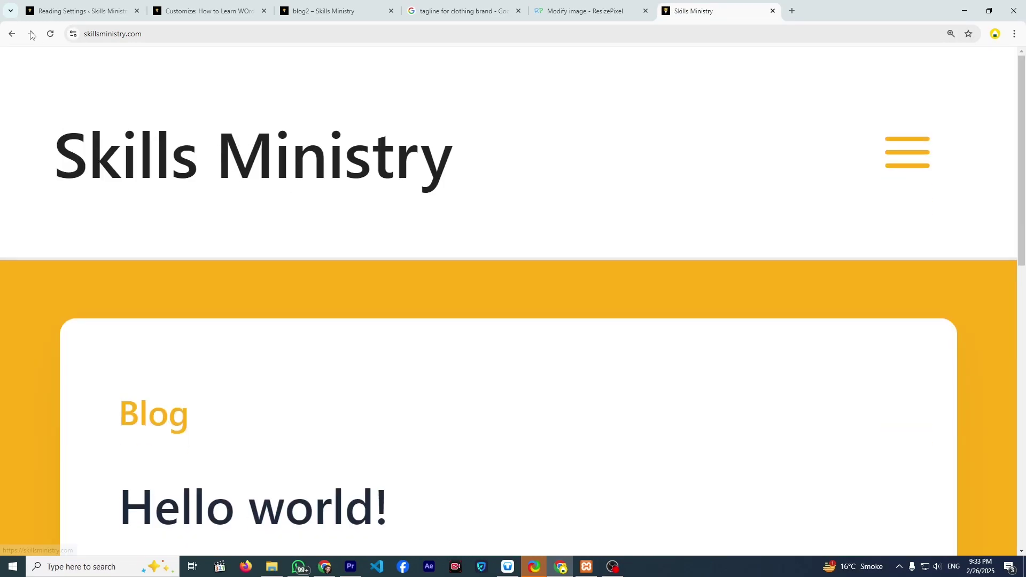
left_click(11, 34)
left_click(134, 35)
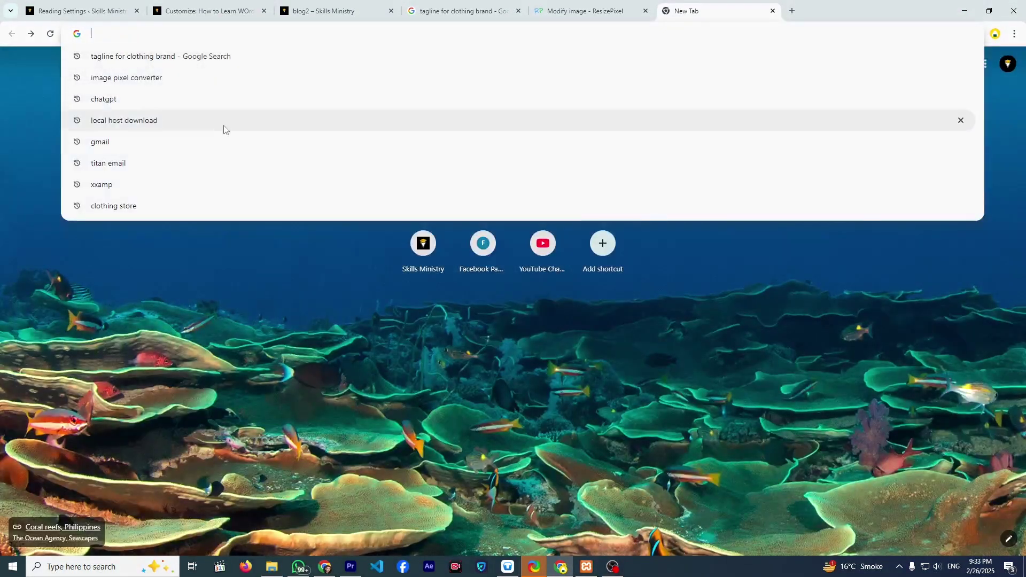
left_click(226, 245)
left_click(419, 203)
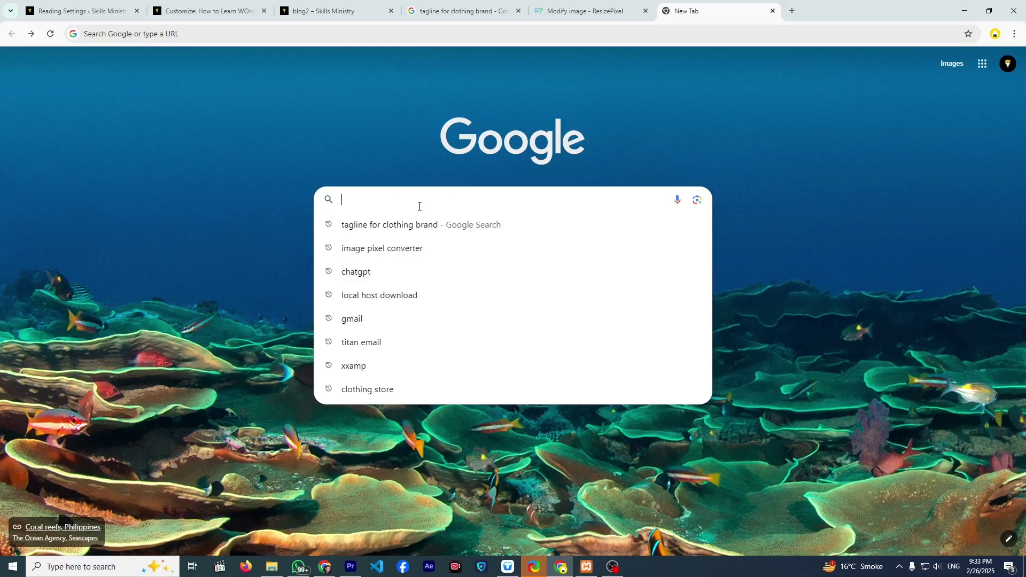
type("marg")
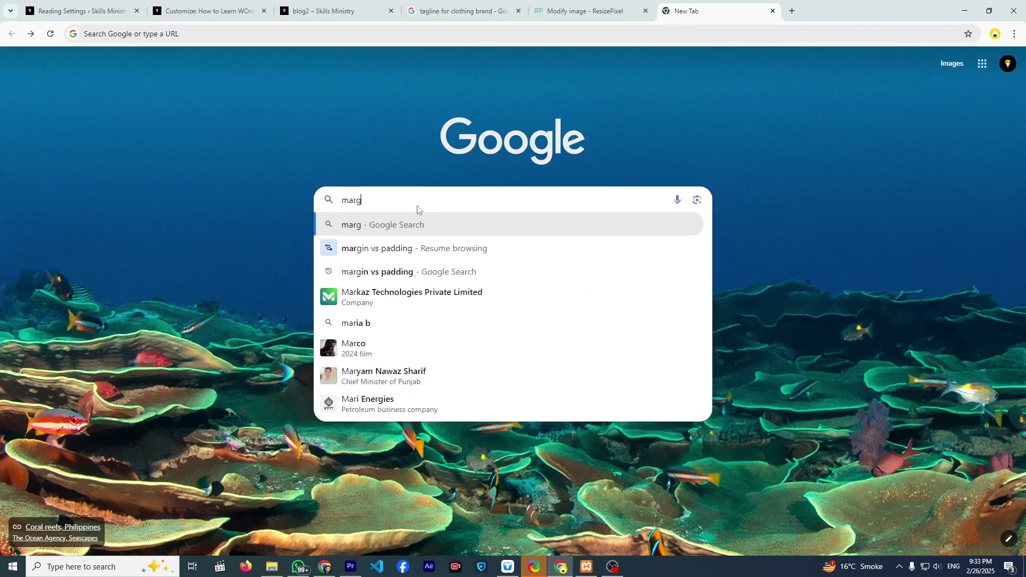
left_click(410, 331)
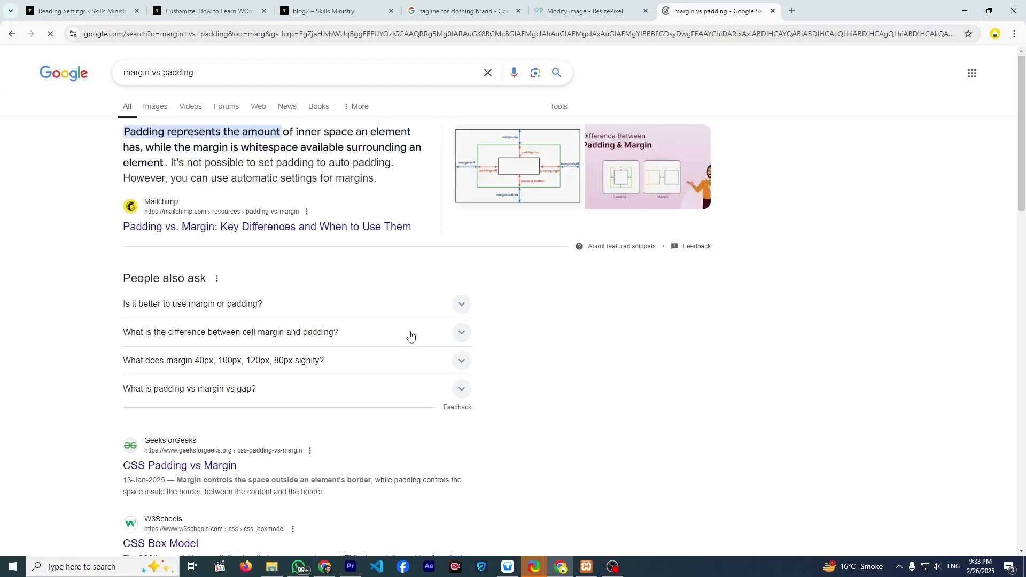
- Open the GeeksforGeeks marginpadding.png diagram image in its own tab and view it
left_click(516, 165)
right_click(823, 211)
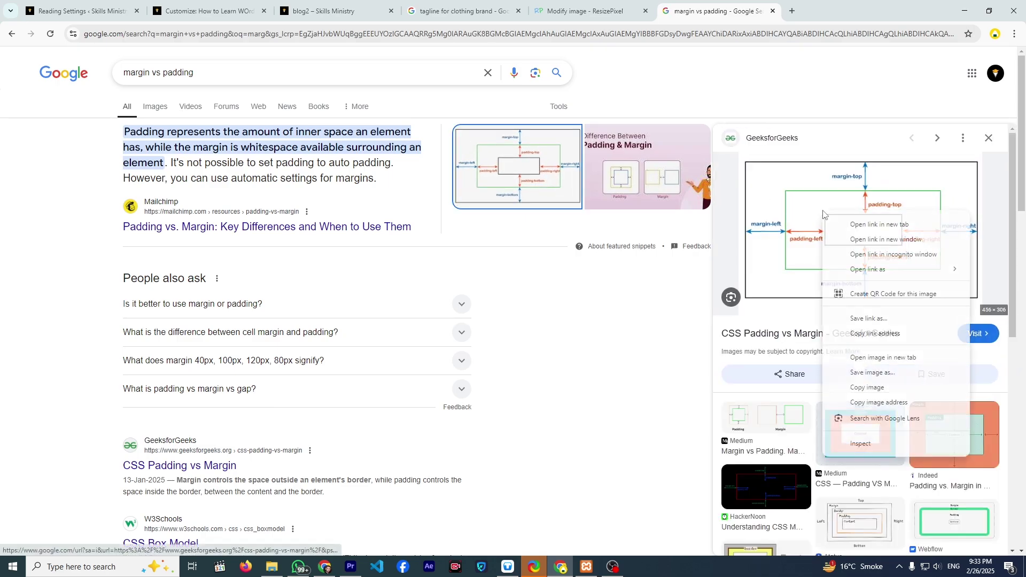
left_click(880, 363)
left_click(812, 8)
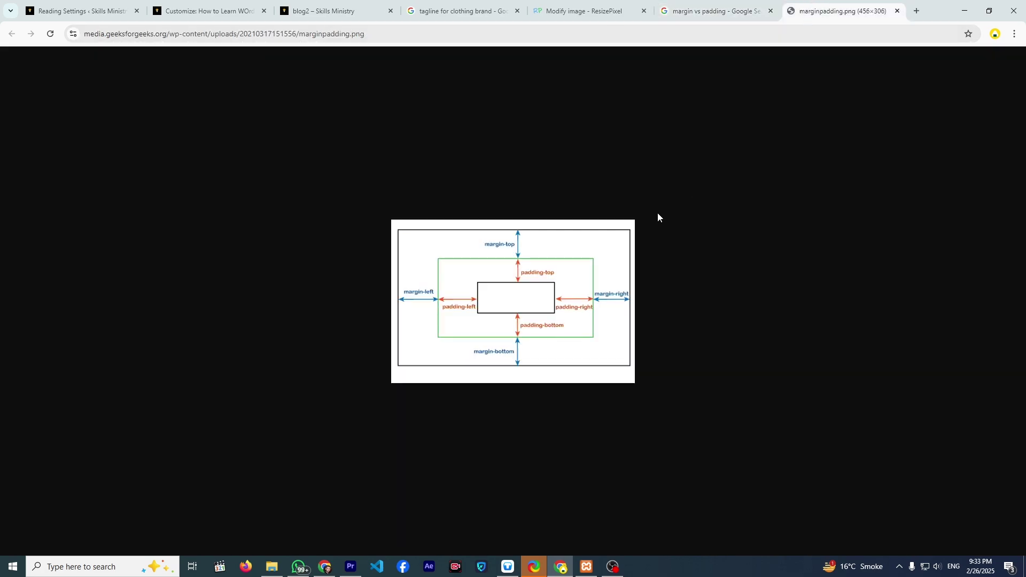
scroll(538, 307, "up", 7)
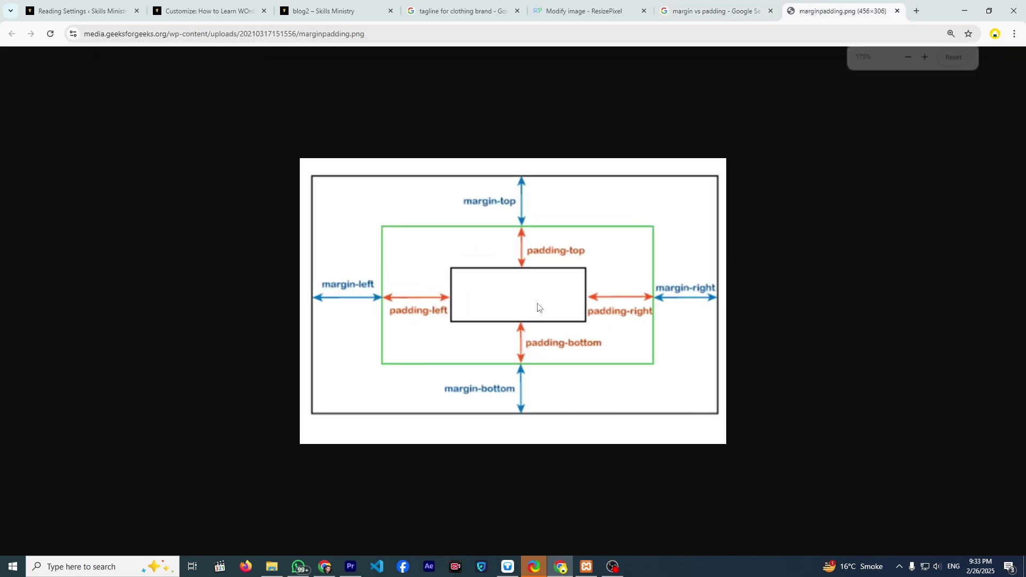
scroll(537, 307, "down", 1)
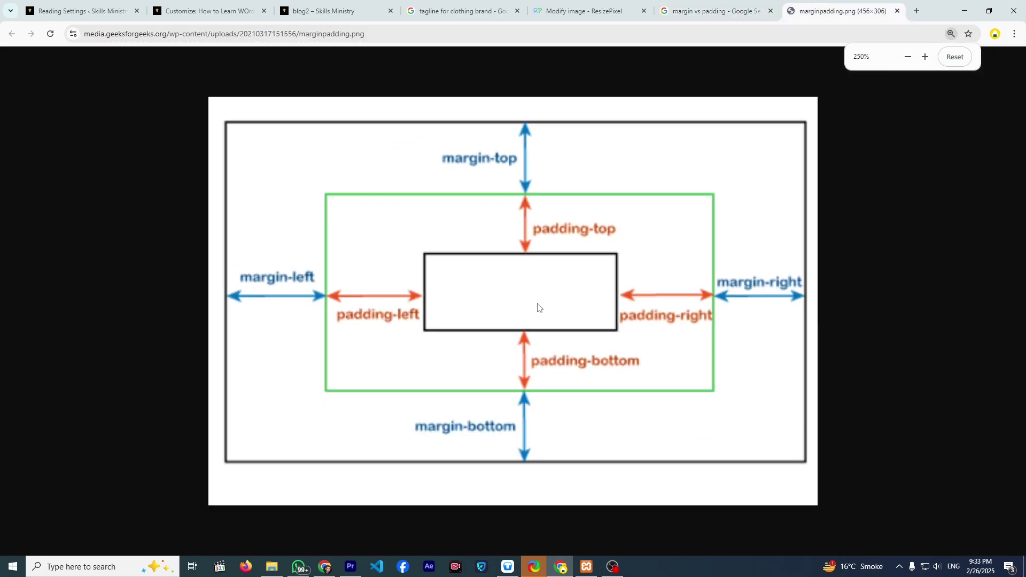
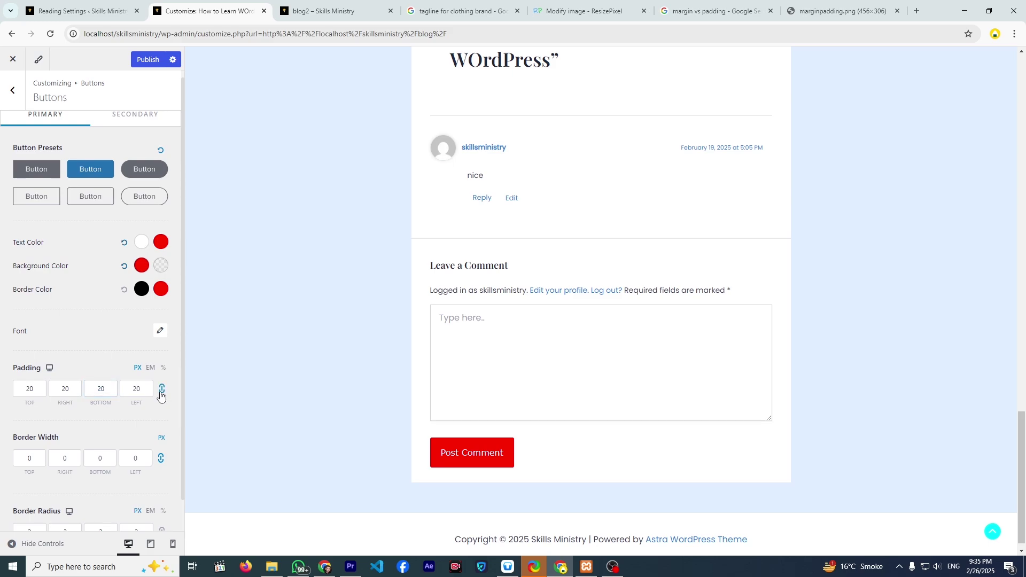
- Set the top button padding value to 10
left_click_drag(37, 394, 17, 392)
type("10")
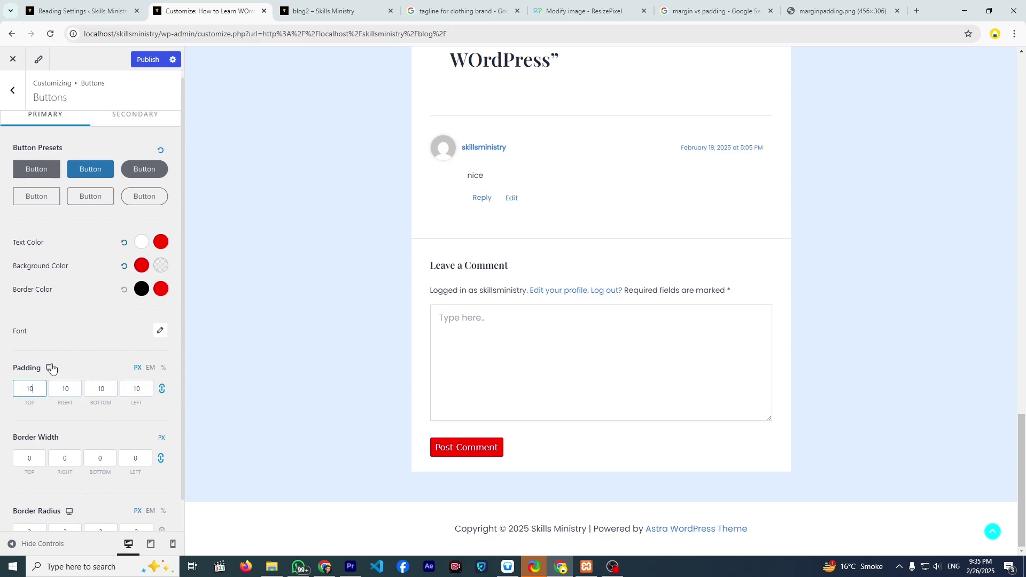
scroll(40, 381, "down", 1)
left_click(34, 428)
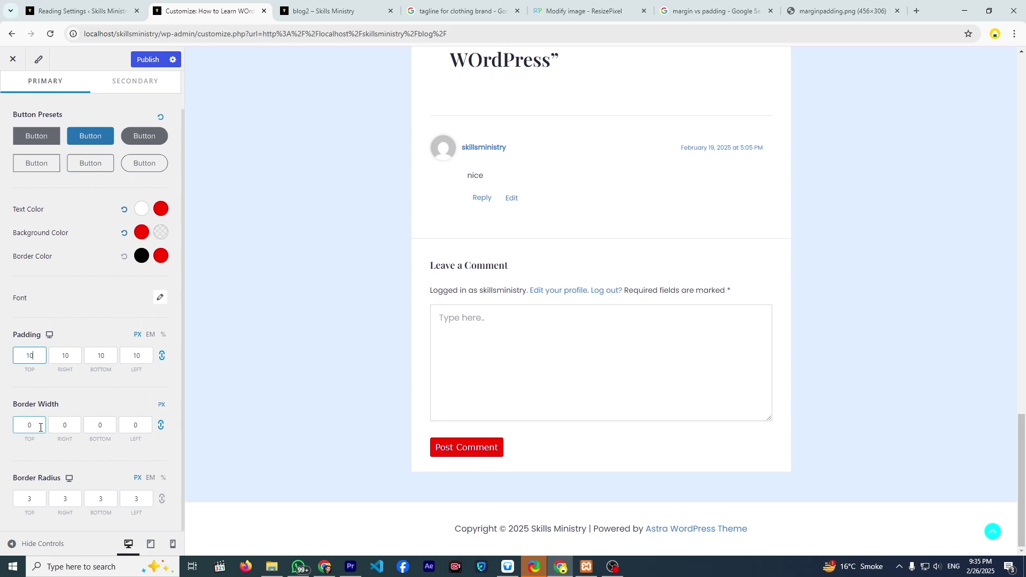
scroll(56, 398, "up", 1)
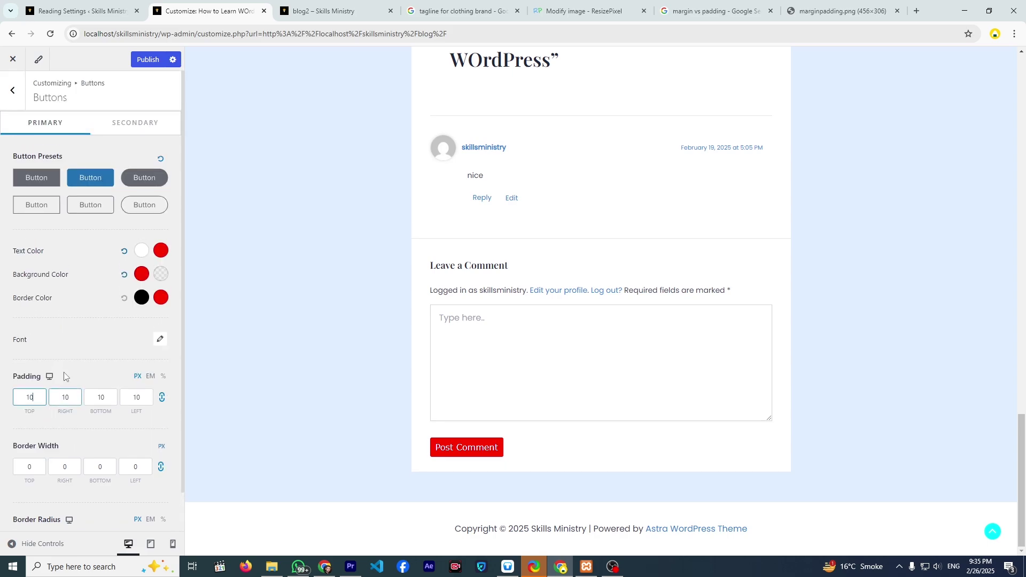
- Apply the outlined rounded button preset with red text colour and red border colour
left_click(145, 206)
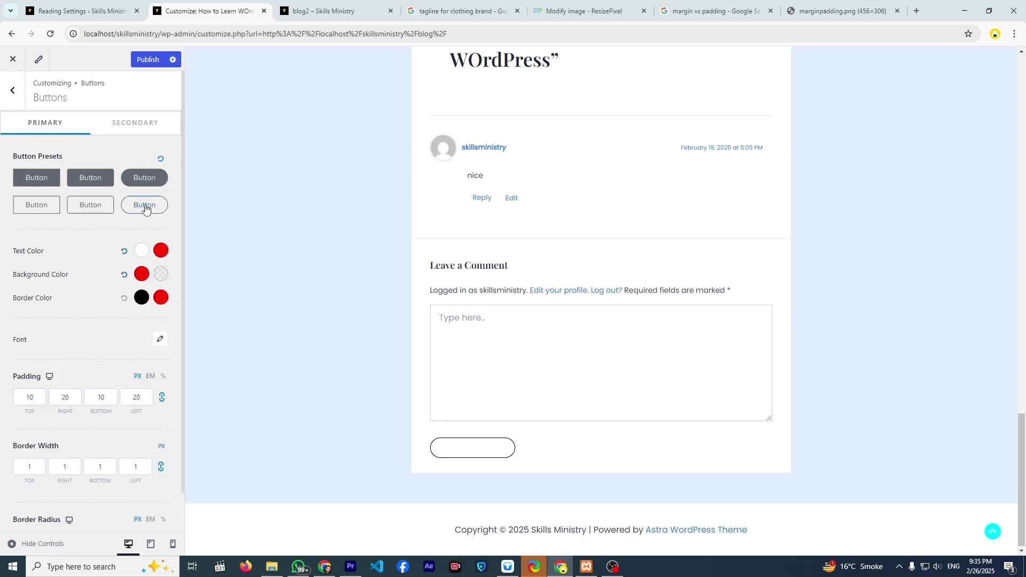
left_click(142, 253)
left_click(168, 292)
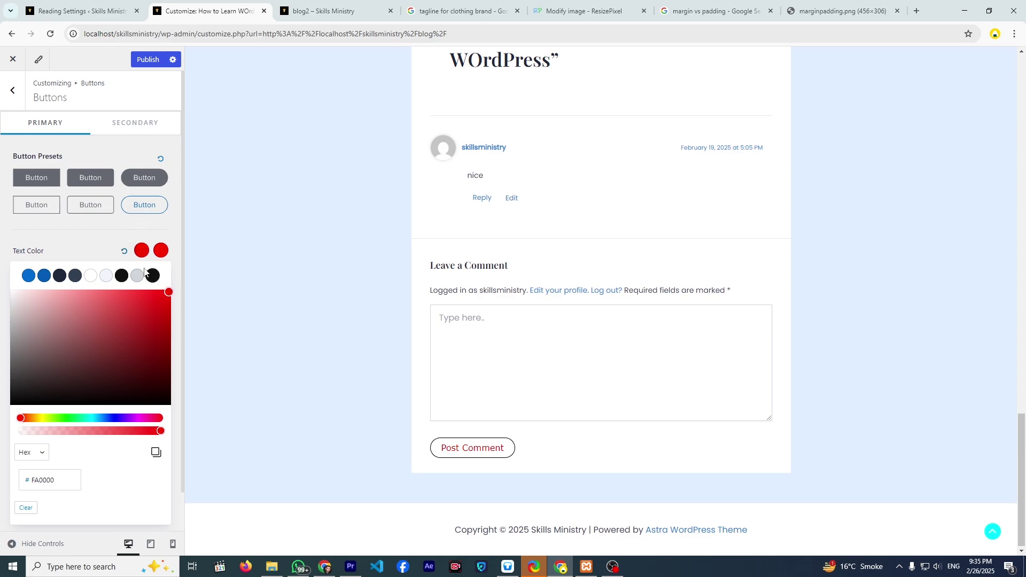
left_click(111, 235)
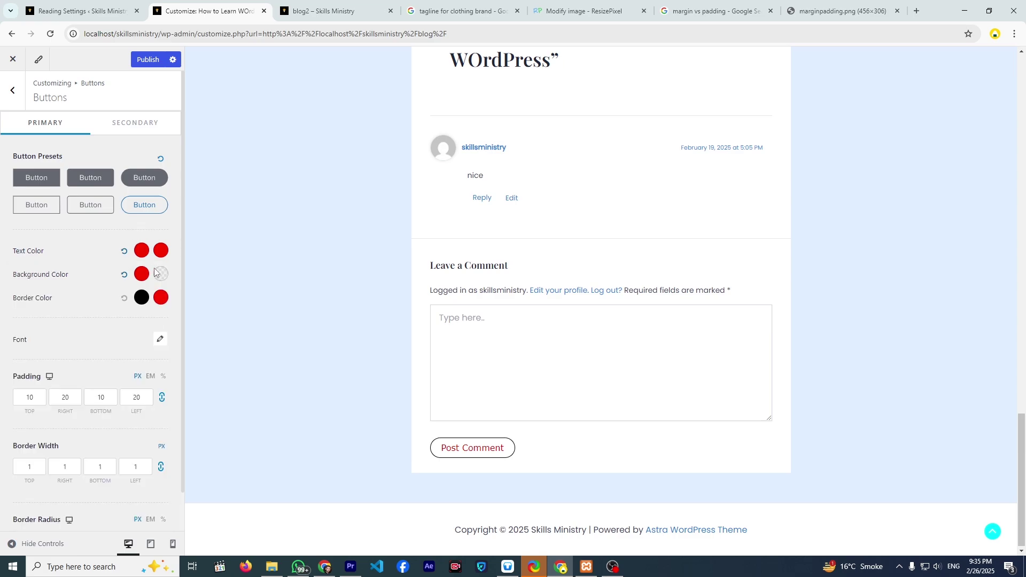
left_click(141, 297)
left_click(170, 320)
left_click(98, 289)
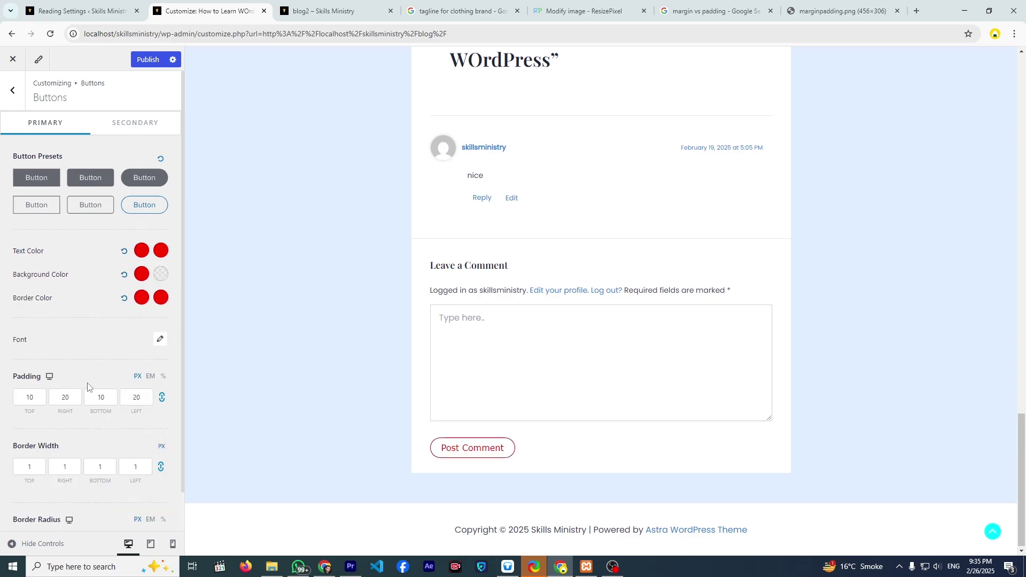
- Select the top border width value to change it to 5 px
scroll(91, 387, "down", 1)
left_click(19, 425)
double_click(19, 425)
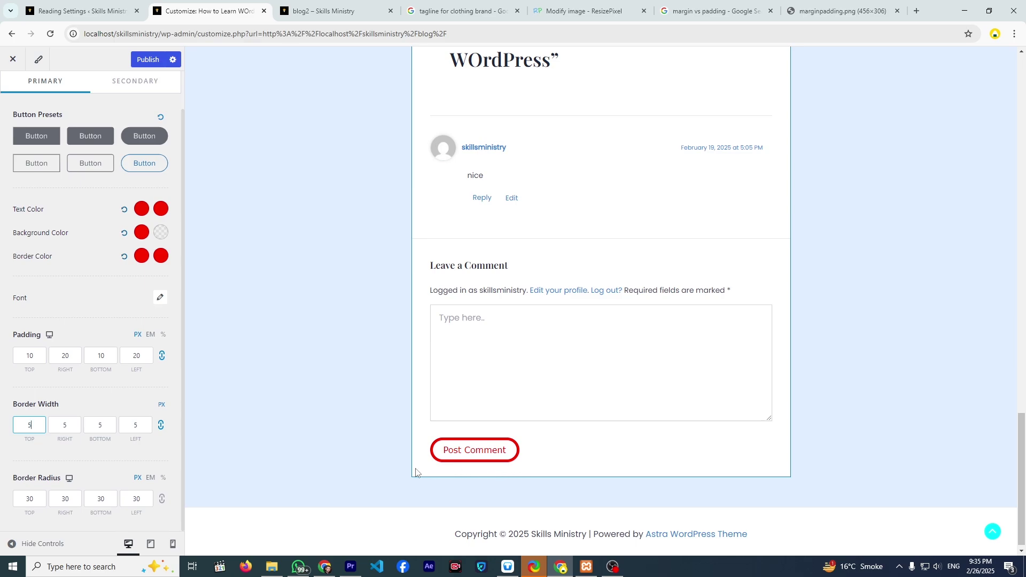
- Set the button border radius to 15 px
left_click(30, 497)
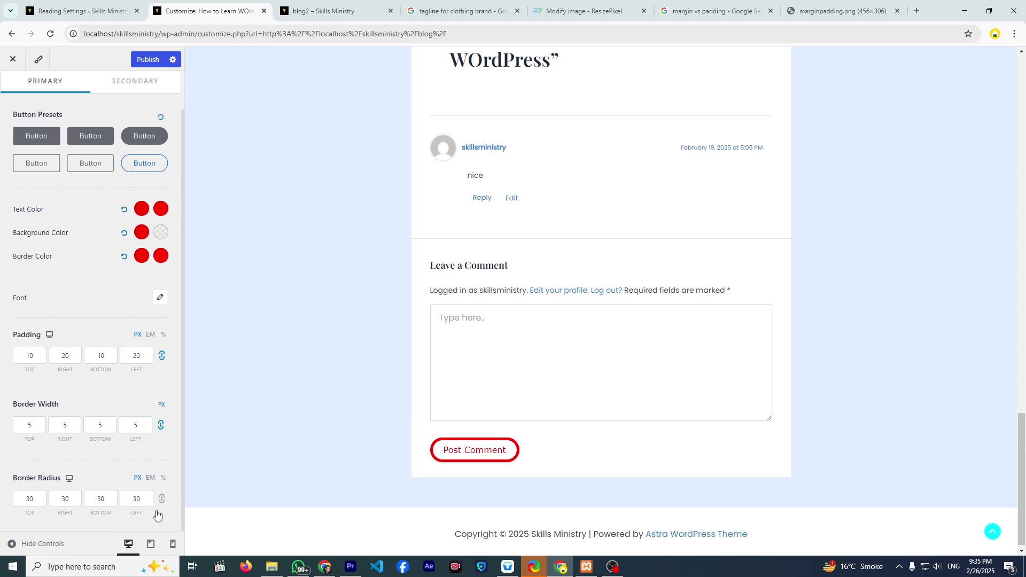
left_click_drag(147, 499, 121, 496)
type("152")
key("BackSpace")
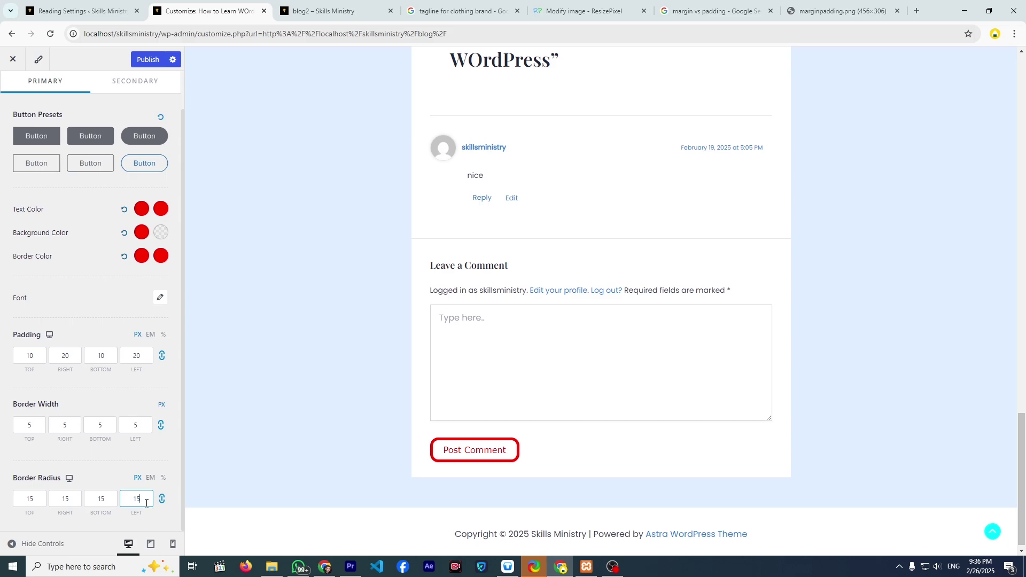
- Publish the button style changes and return to the Global settings list
scroll(63, 315, "up", 1)
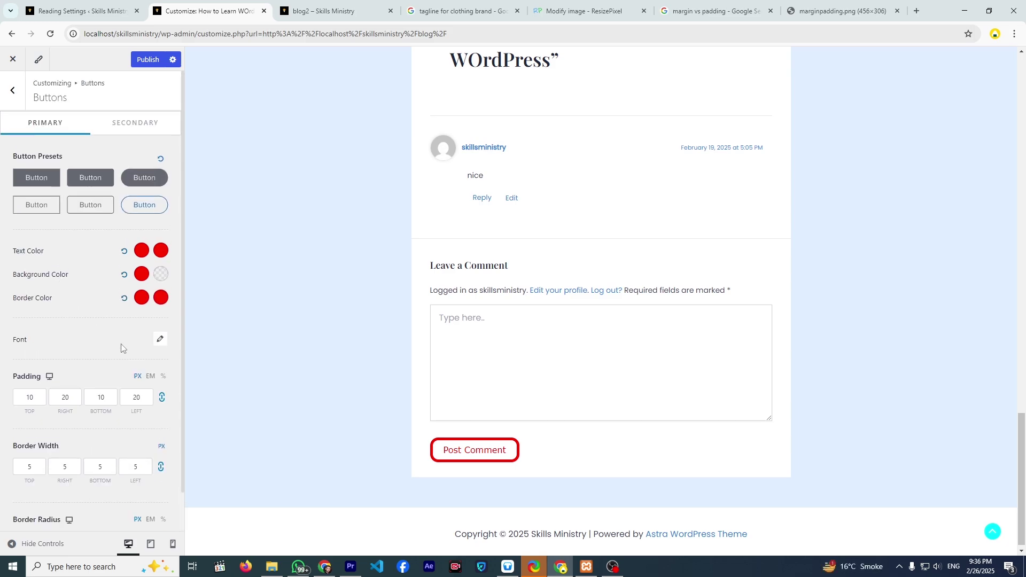
left_click(141, 60)
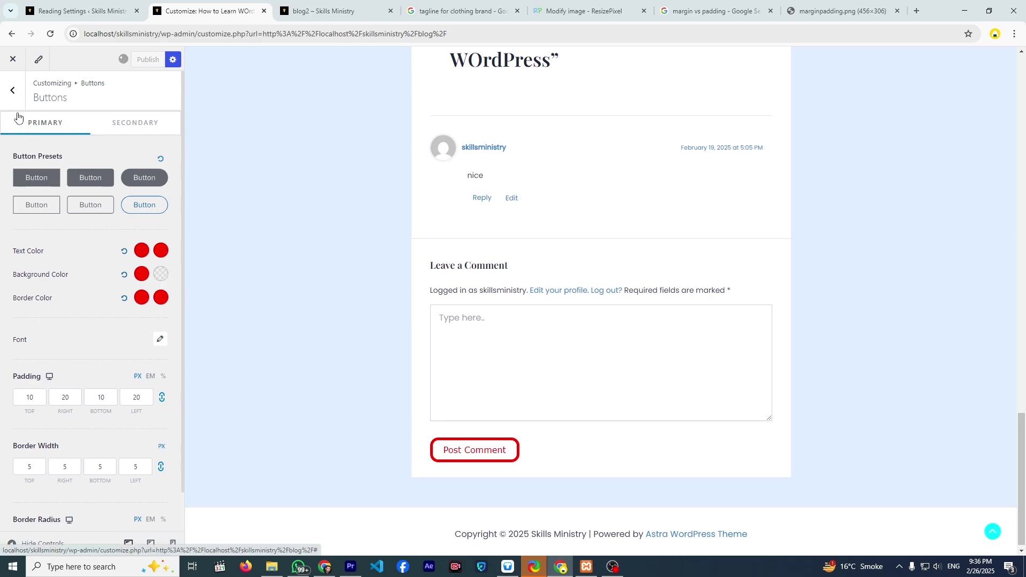
left_click(11, 91)
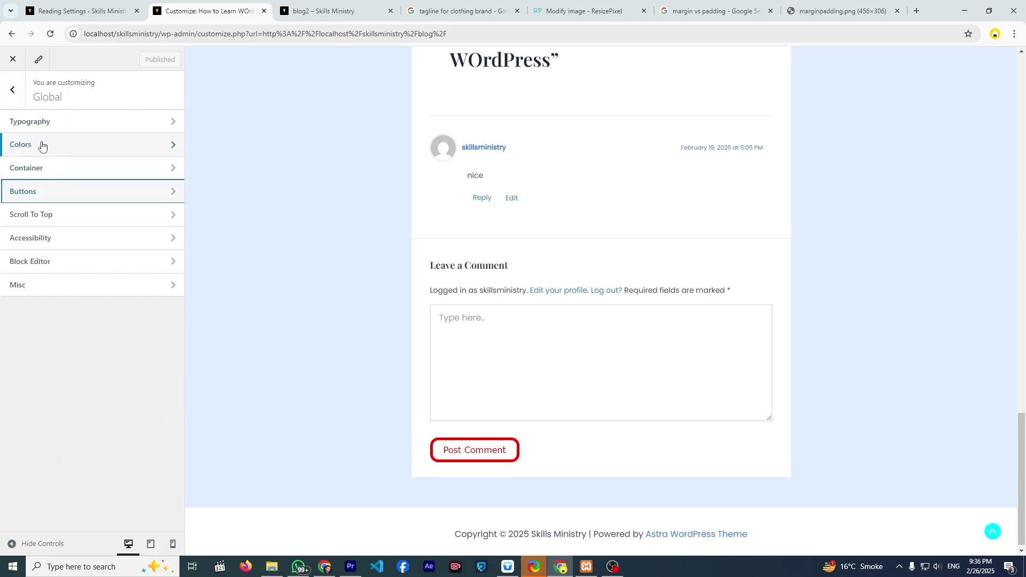
- Switch Global Palette Style 1 to the orange Color Preset 8 and publish it
left_click(42, 145)
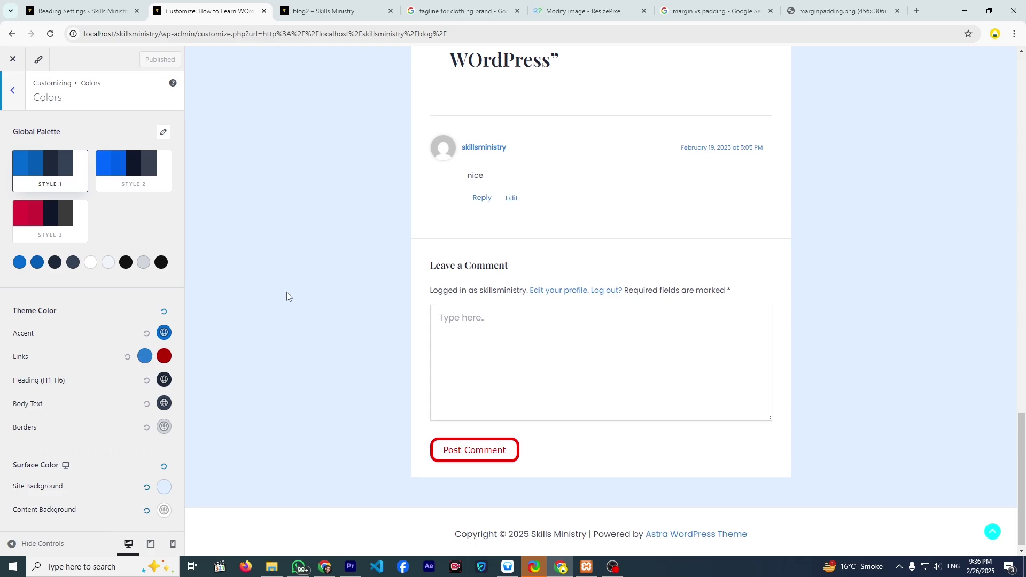
left_click(150, 186)
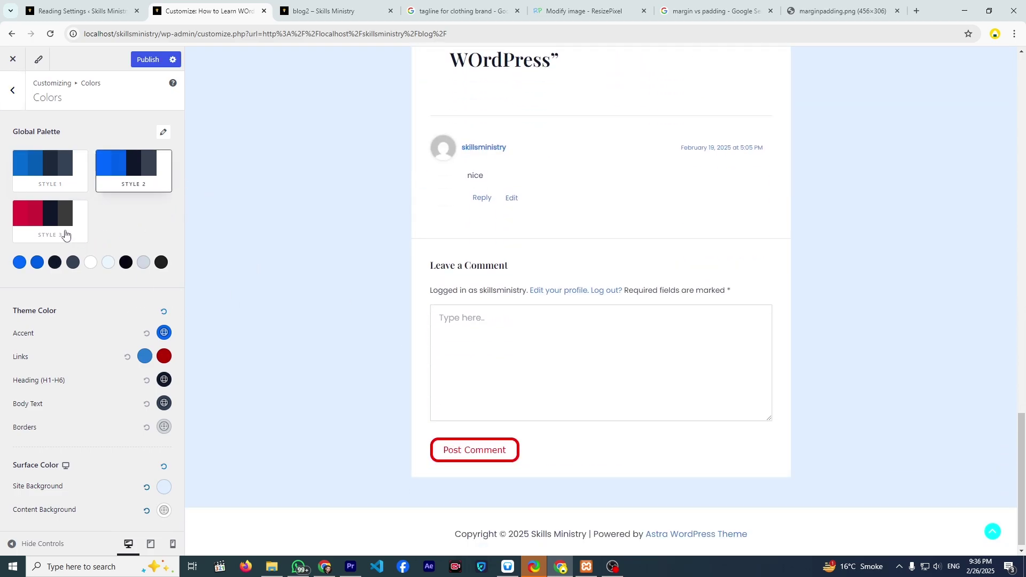
left_click(53, 179)
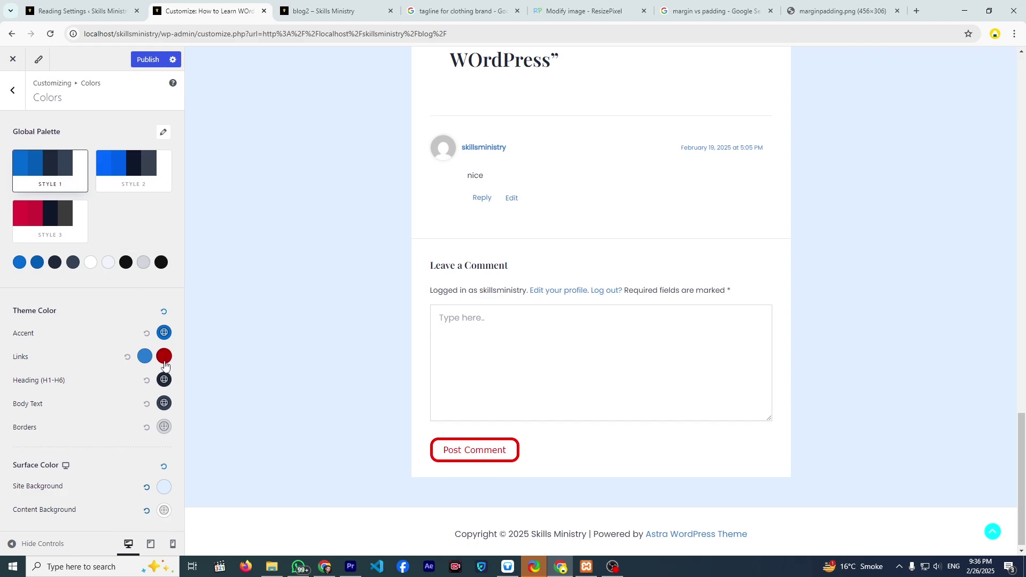
scroll(363, 320, "up", 5)
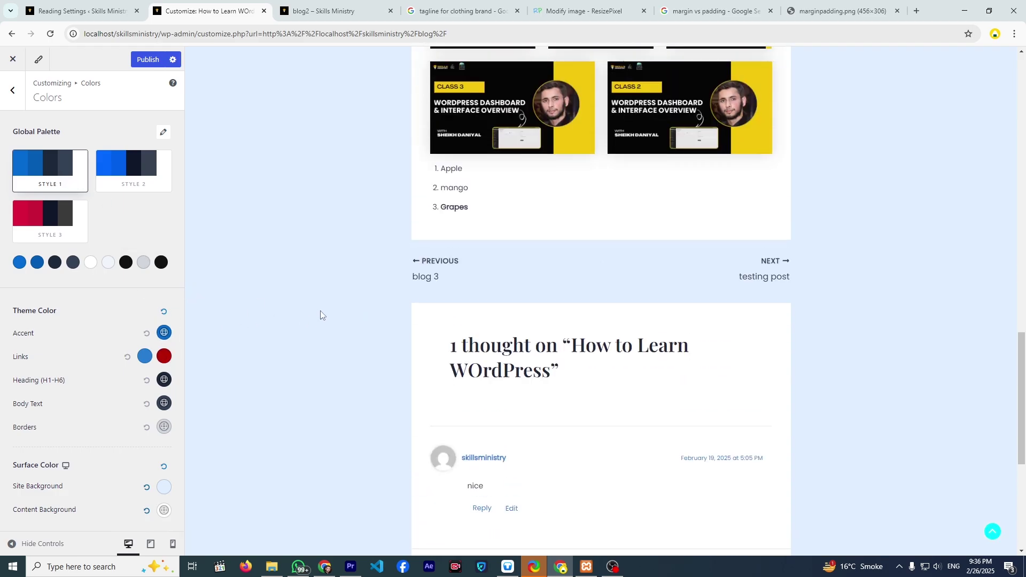
left_click(163, 133)
scroll(101, 288, "down", 4)
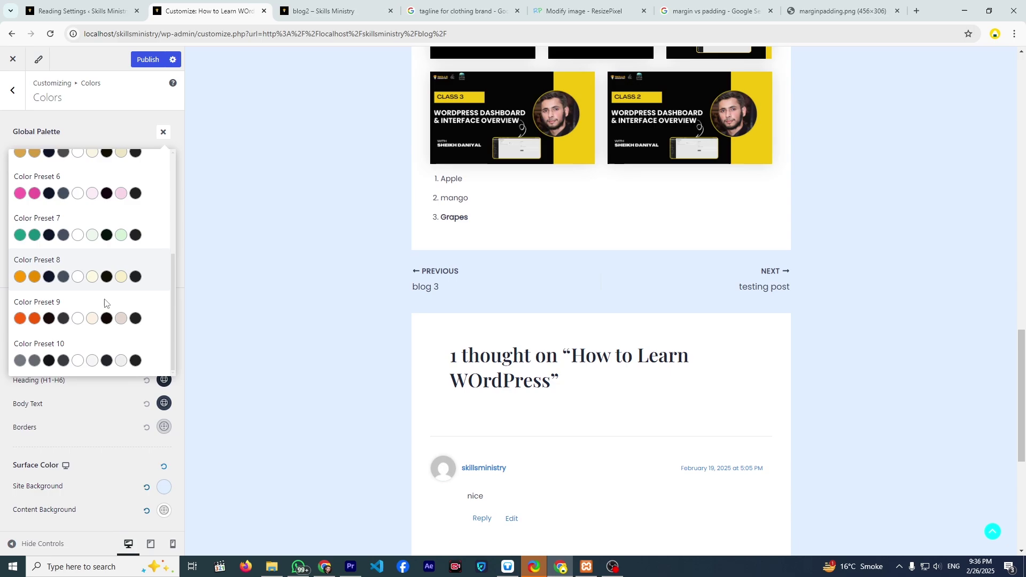
left_click(78, 284)
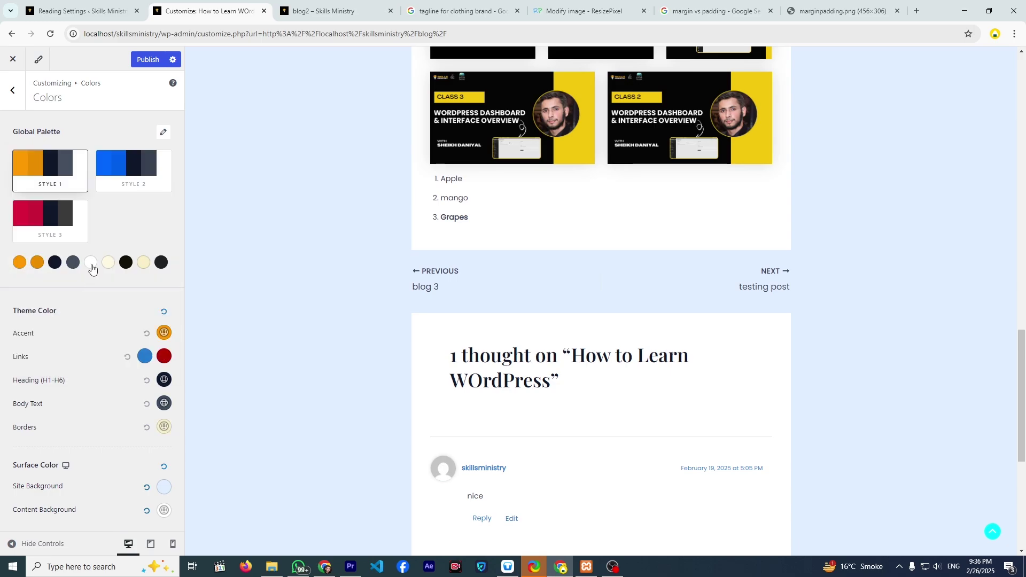
left_click(140, 61)
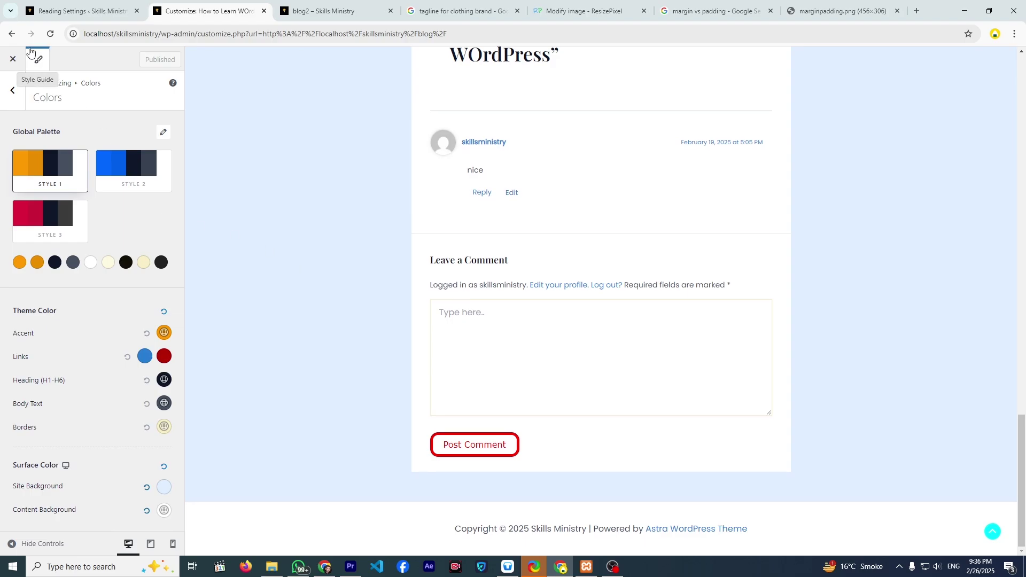
- Open the Link testing post in the preview to view its red outlined Post Comment button
scroll(354, 264, "up", 12)
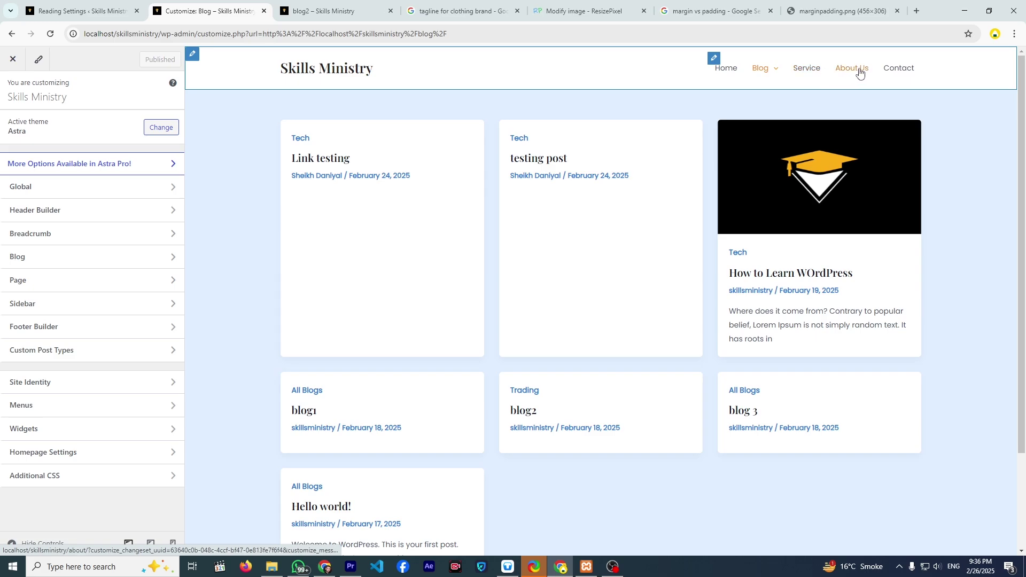
scroll(294, 237, "down", 1)
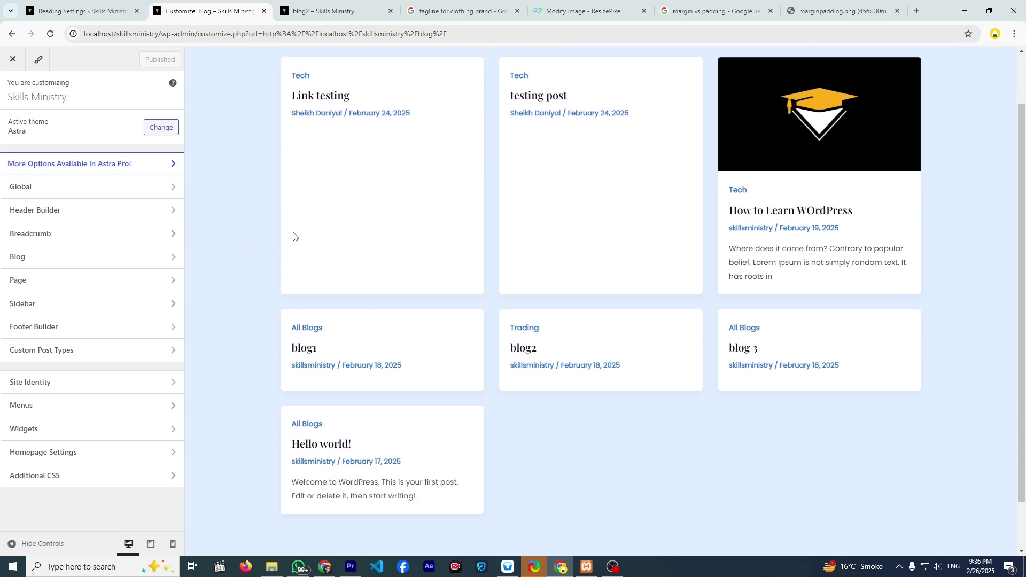
scroll(326, 117, "up", 1)
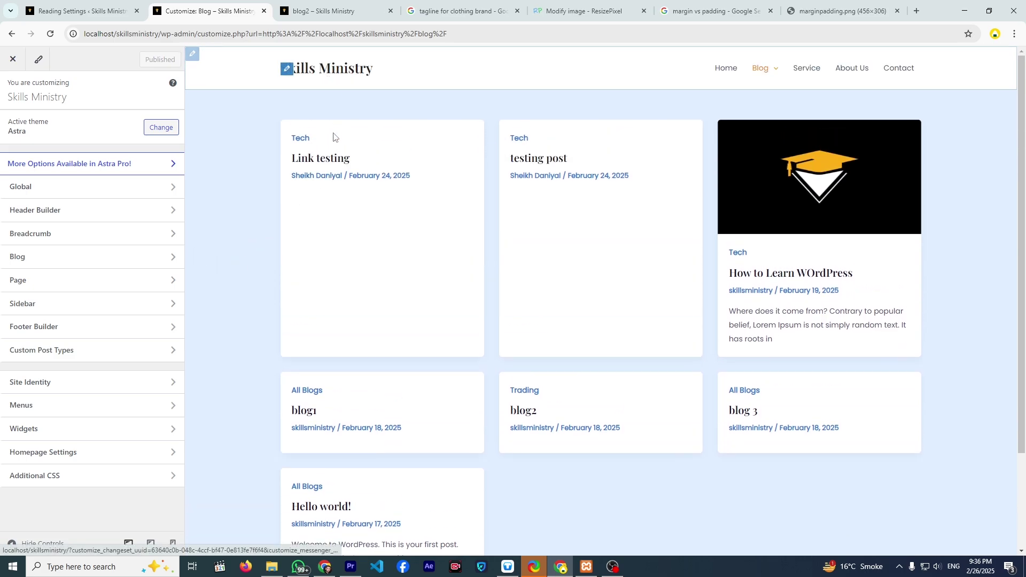
left_click(333, 160)
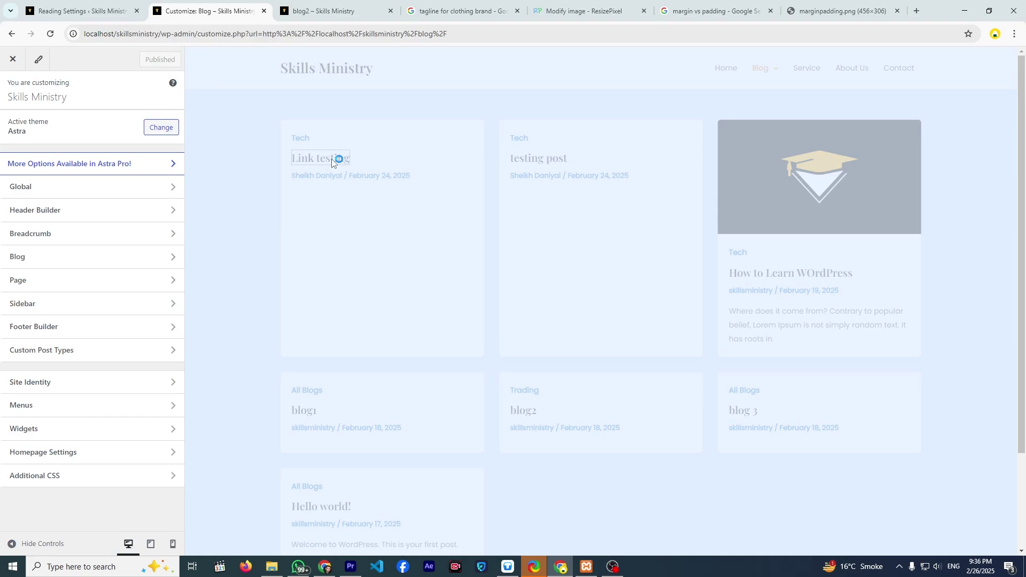
scroll(449, 321, "down", 1)
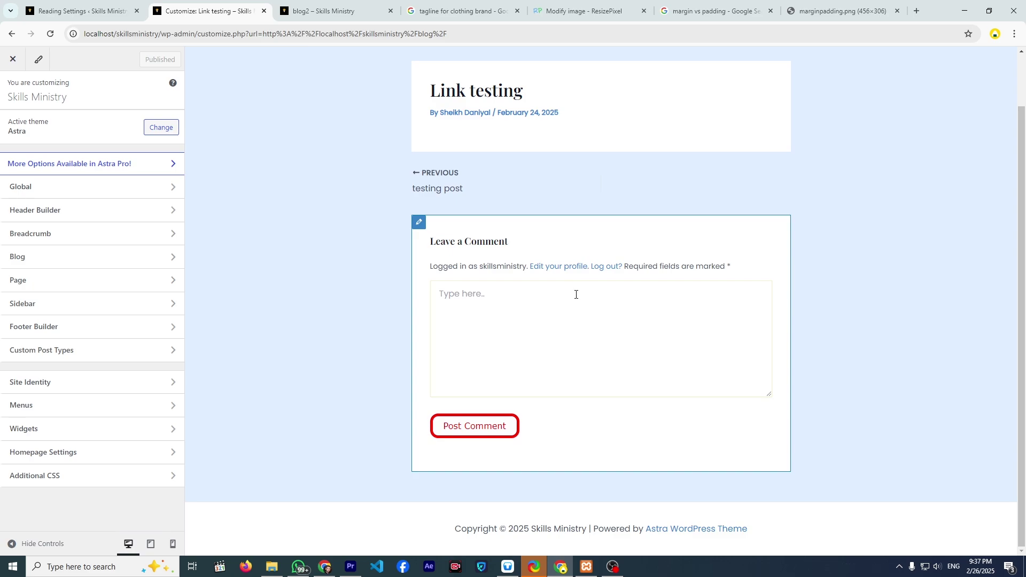
- Show the blog listing in the preview and open the Scroll To Top settings
left_click(152, 187)
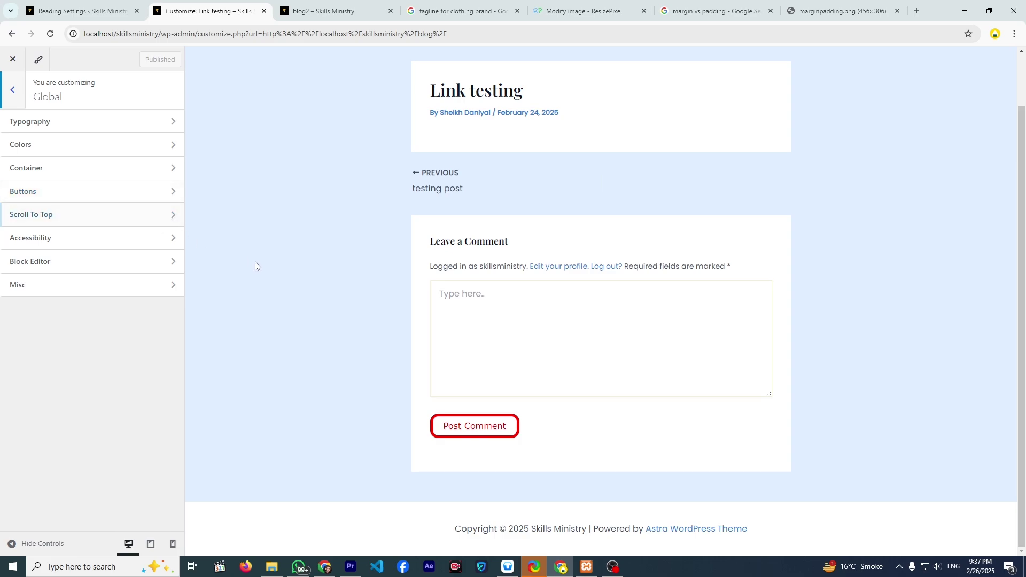
scroll(234, 307, "up", 1)
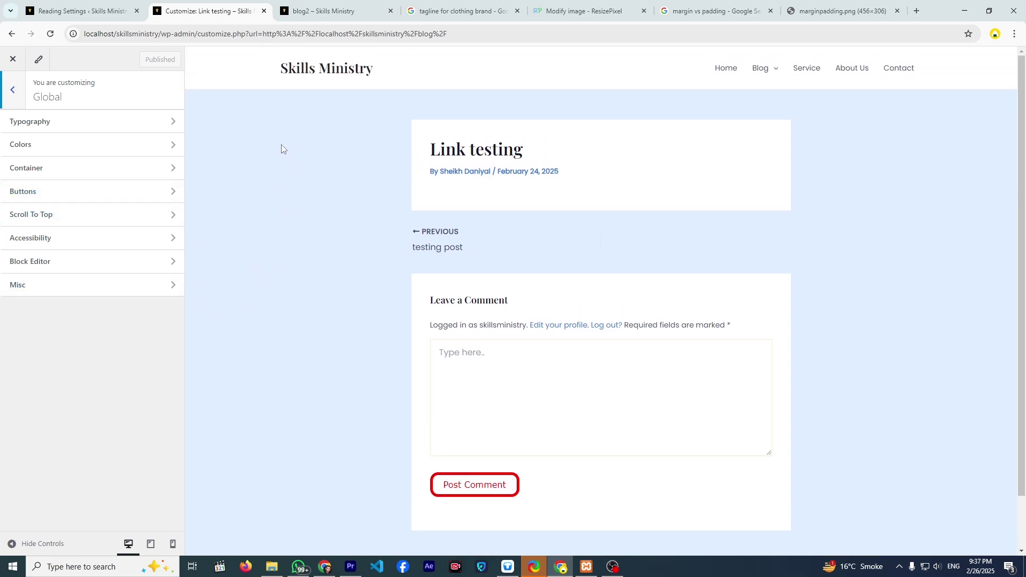
left_click(760, 69)
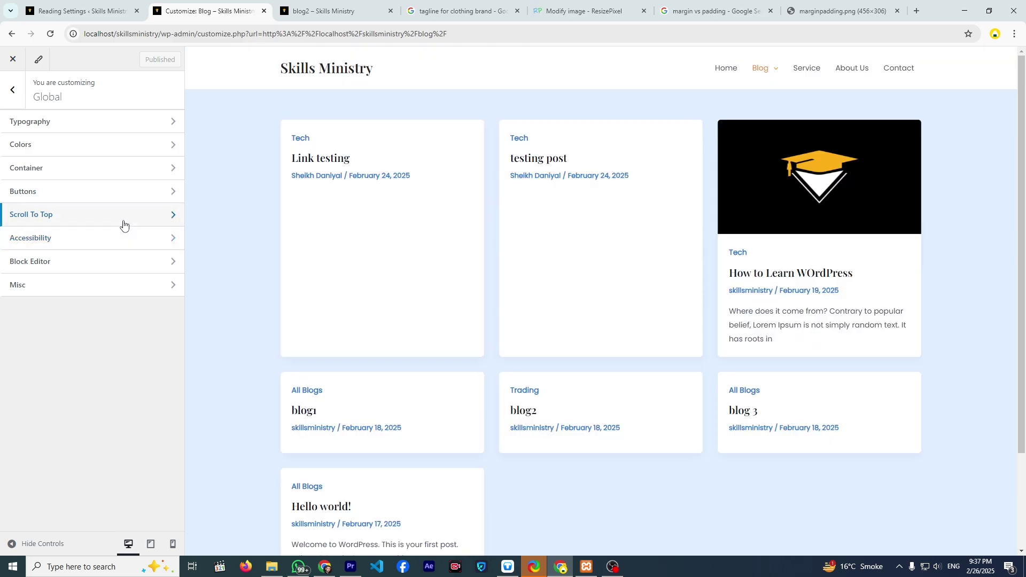
left_click(123, 223)
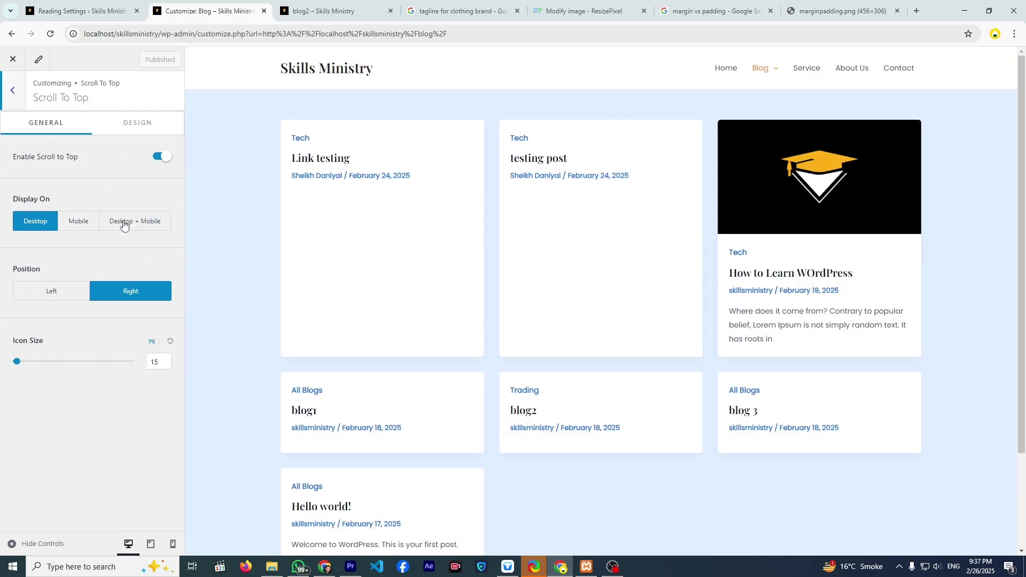
- Open the How to Learn WOrdPress post and test the scroll-to-top button from the page bottom
scroll(328, 274, "down", 3)
scroll(332, 275, "up", 3)
left_click(767, 277)
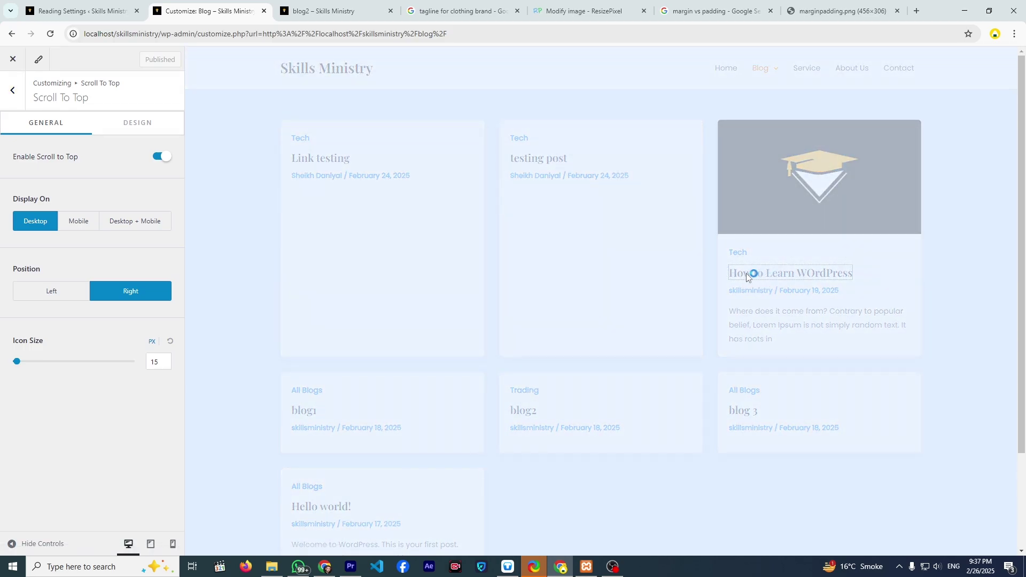
scroll(690, 265, "down", 10)
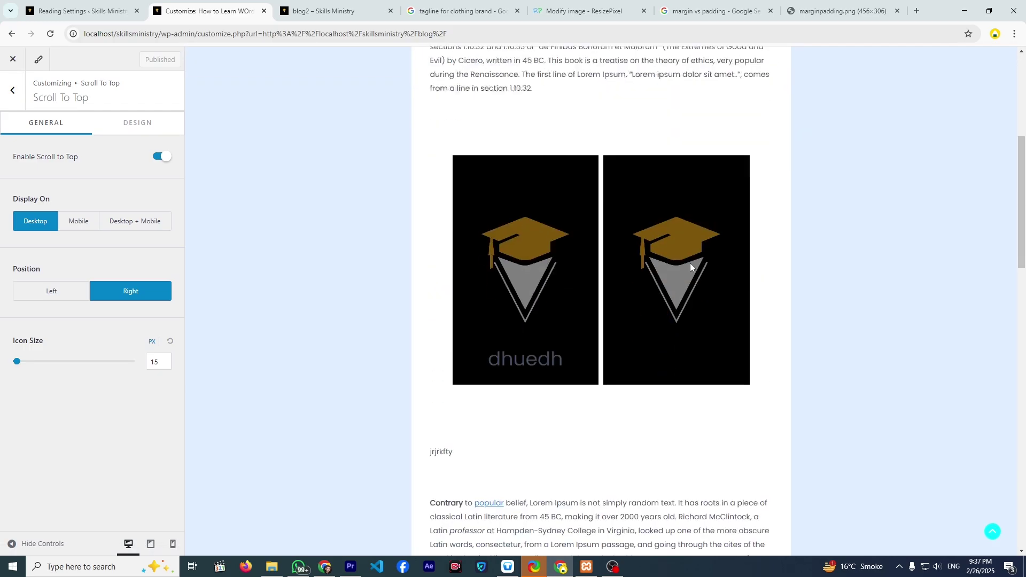
scroll(688, 266, "down", 10)
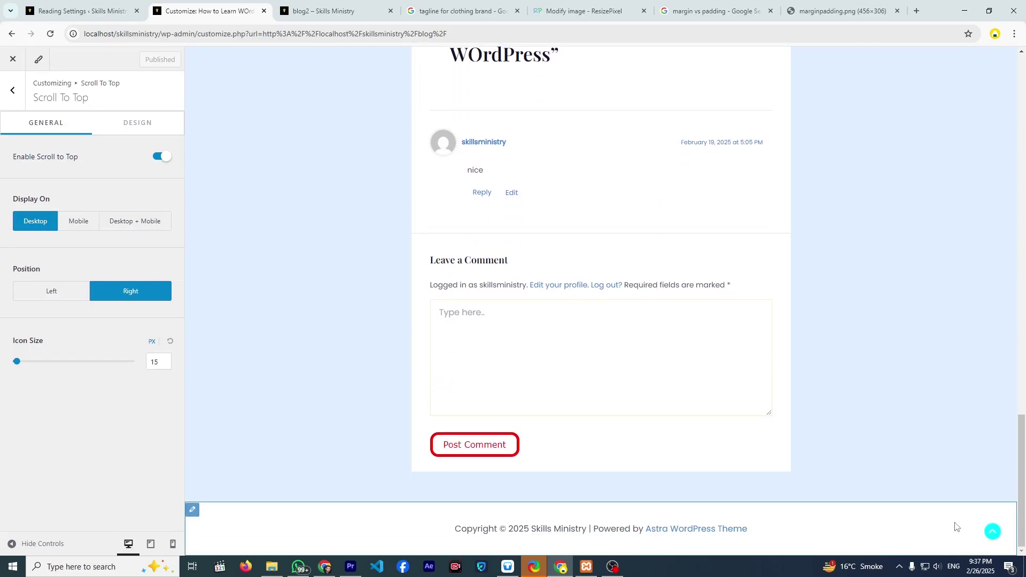
left_click(987, 532)
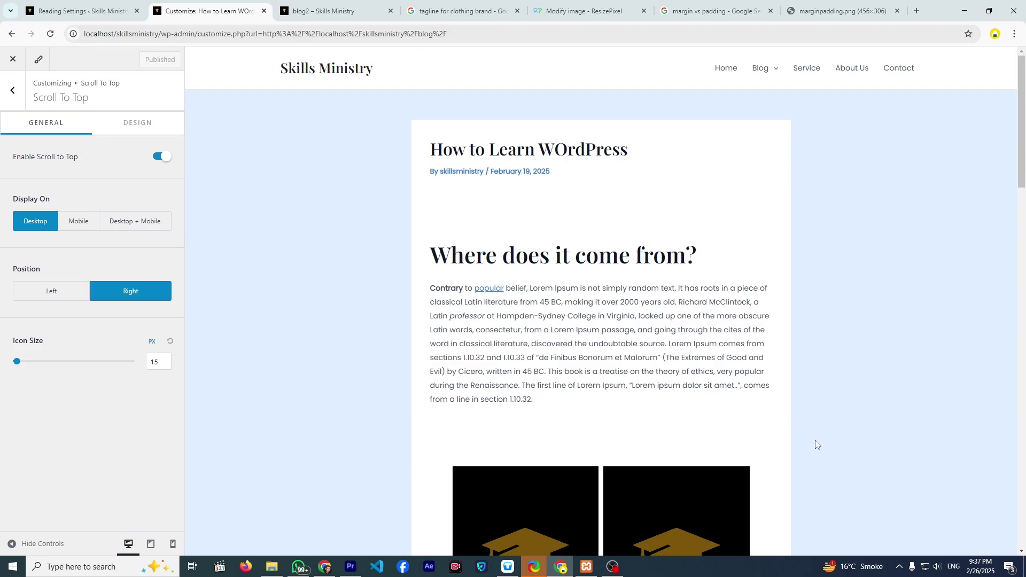
scroll(688, 412, "down", 10)
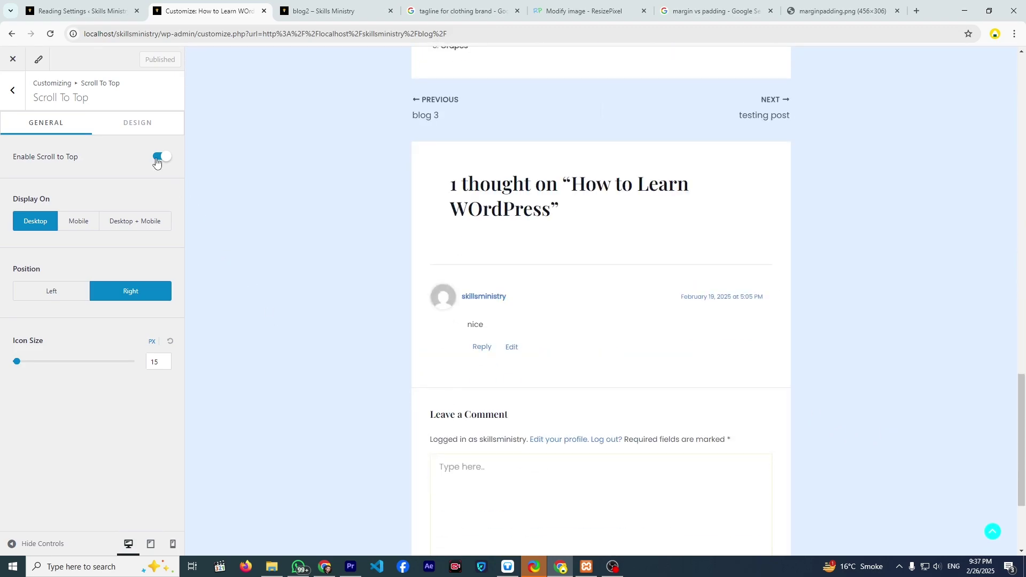
- Show scroll-to-top on Desktop + Mobile, positioned right, with a 26 px icon
left_click(156, 158)
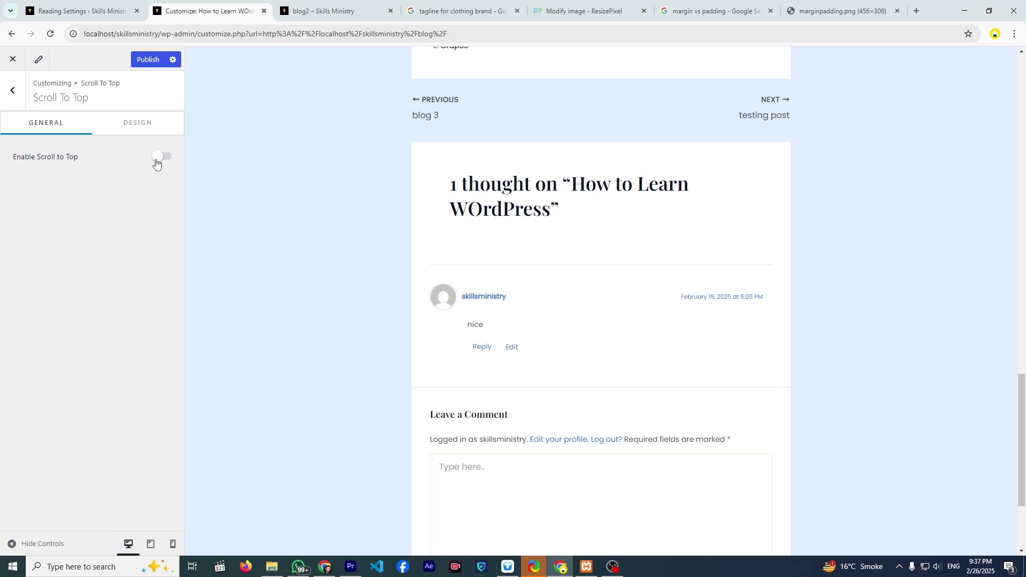
left_click(156, 158)
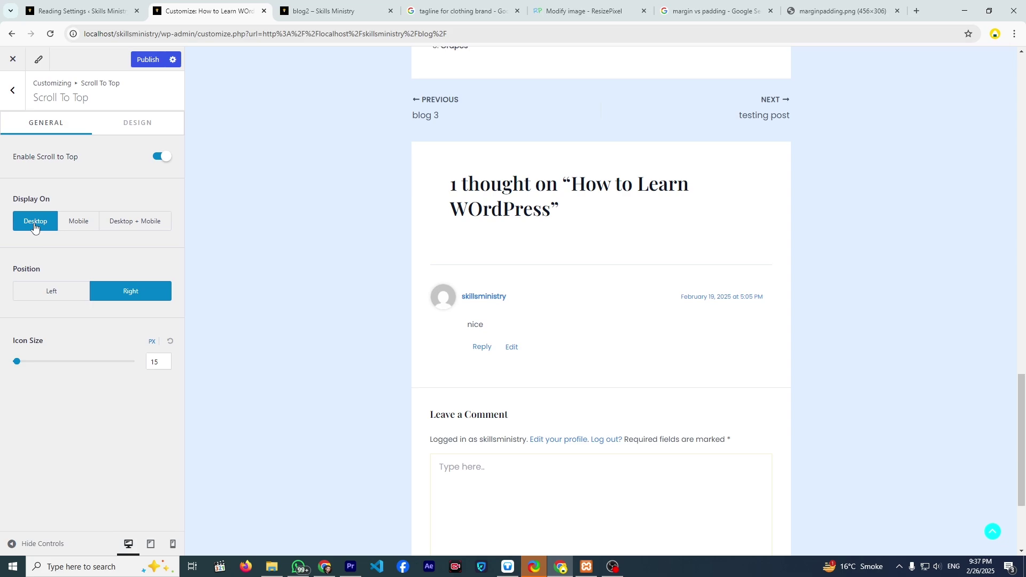
left_click(128, 226)
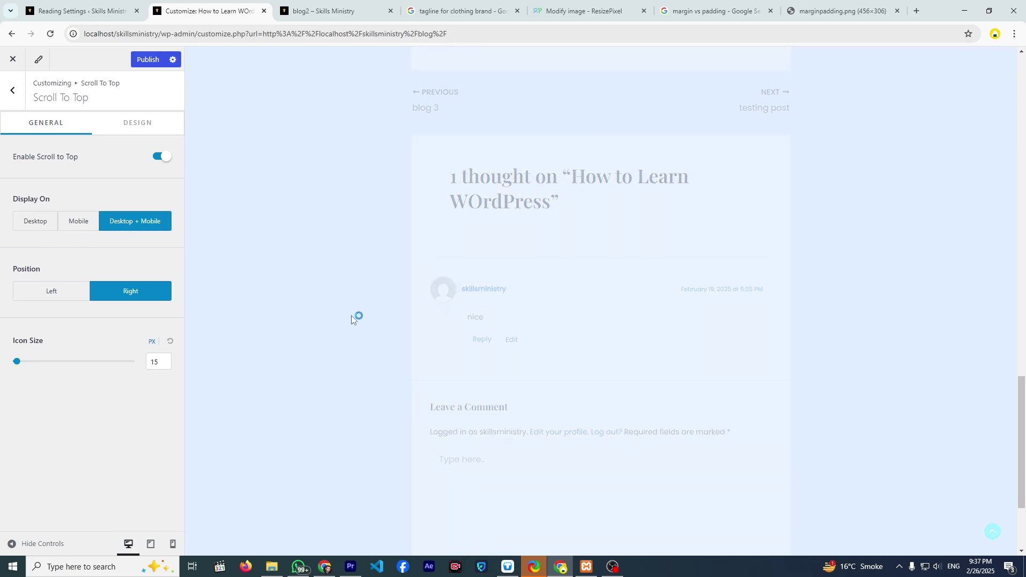
scroll(334, 314, "down", 3)
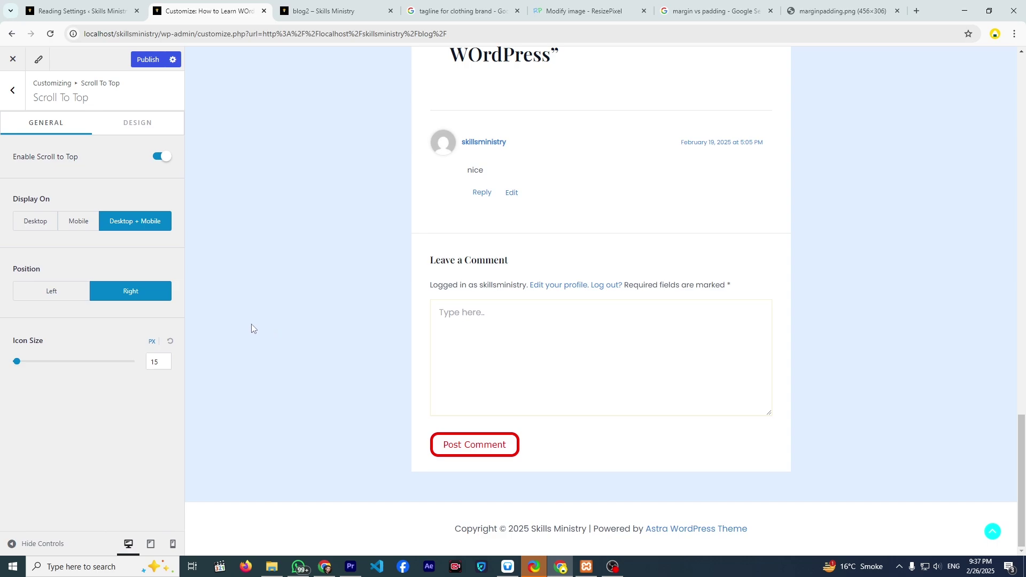
left_click(74, 298)
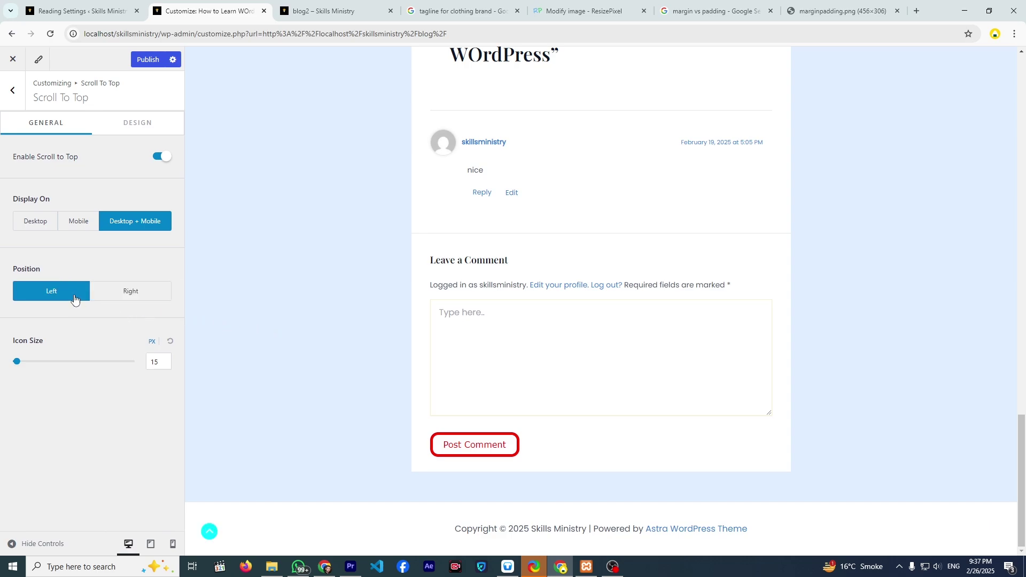
left_click(121, 303)
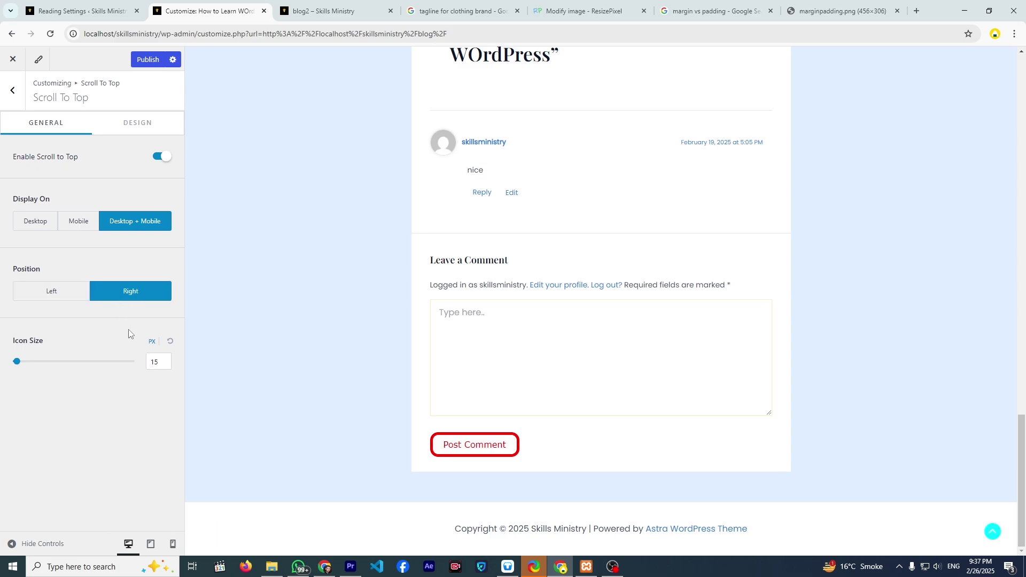
left_click_drag(16, 362, 19, 368)
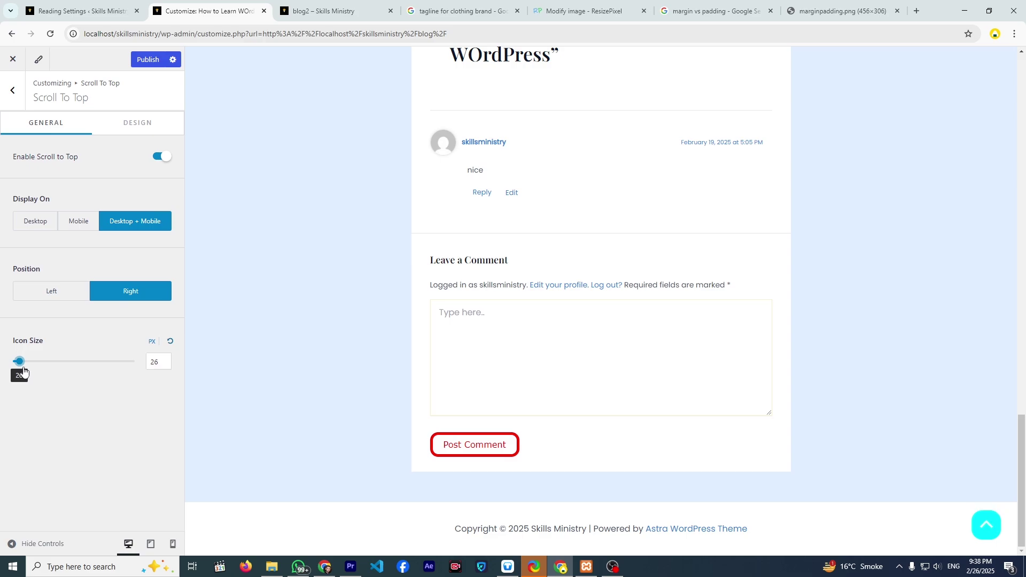
- Give the scroll-to-top button a red background and a white icon
left_click(124, 127)
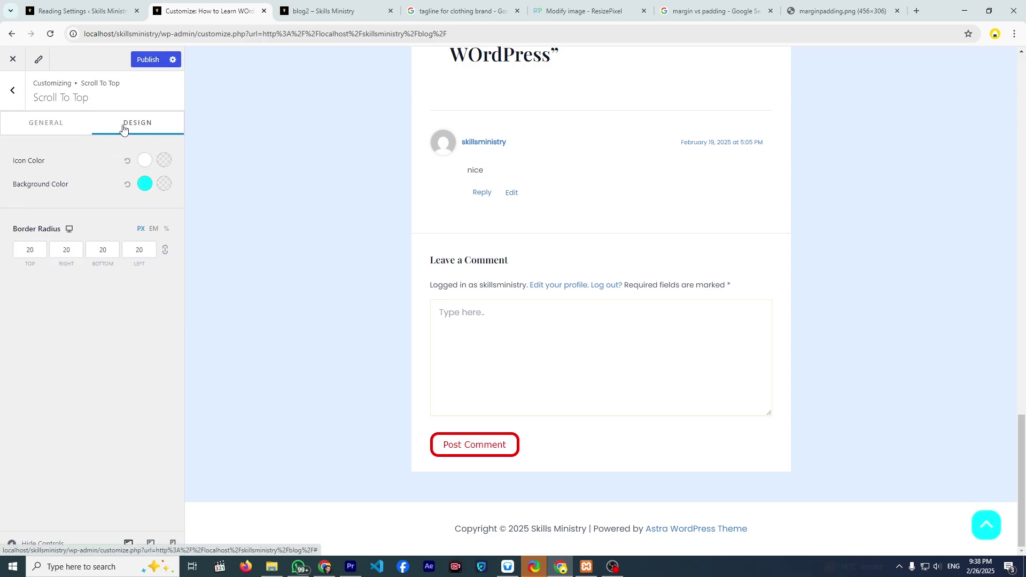
left_click(143, 184)
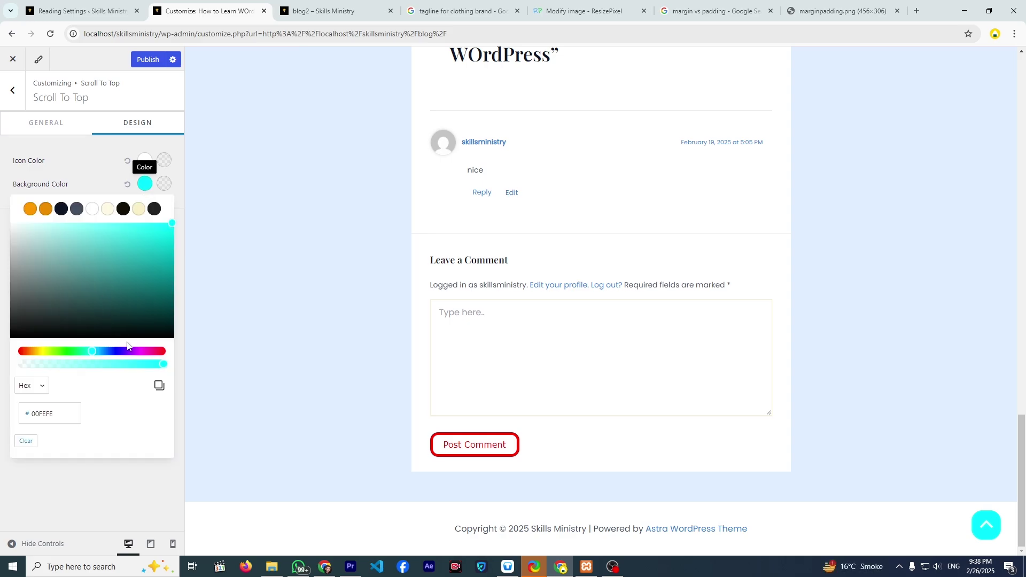
left_click(163, 351)
left_click_drag(151, 309, 165, 231)
left_click(100, 183)
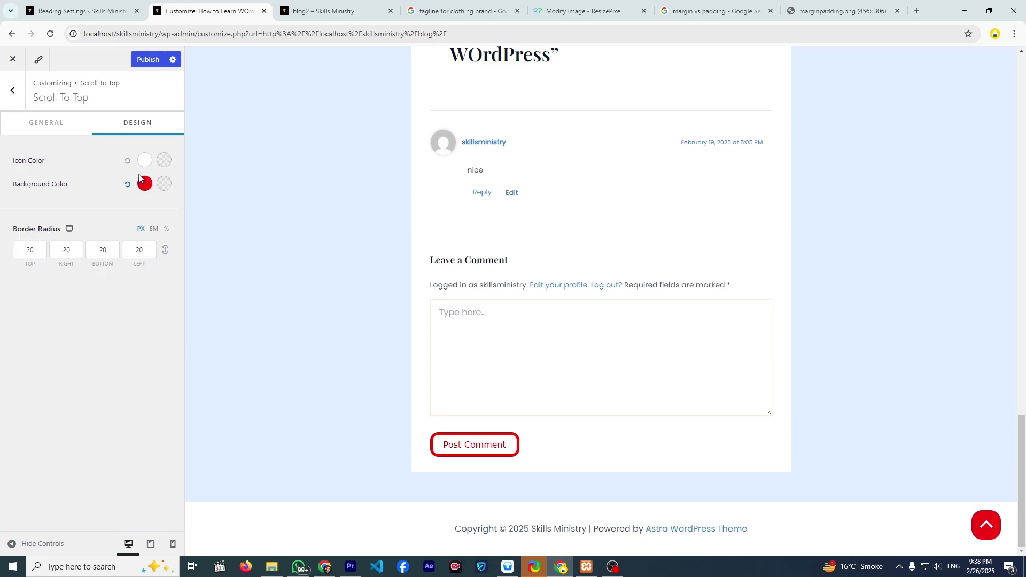
left_click(144, 161)
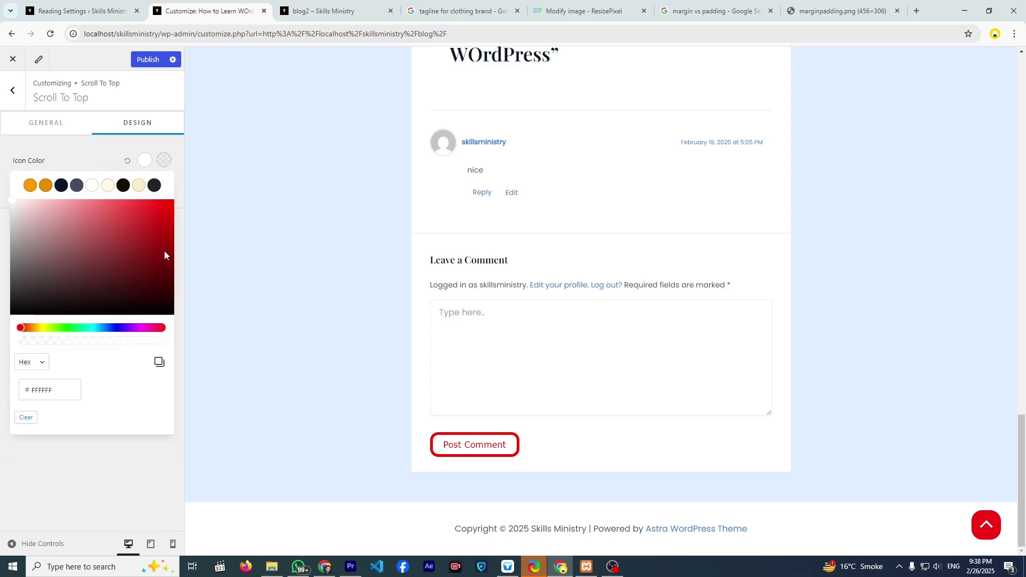
left_click(155, 185)
left_click_drag(129, 220, 3, 163)
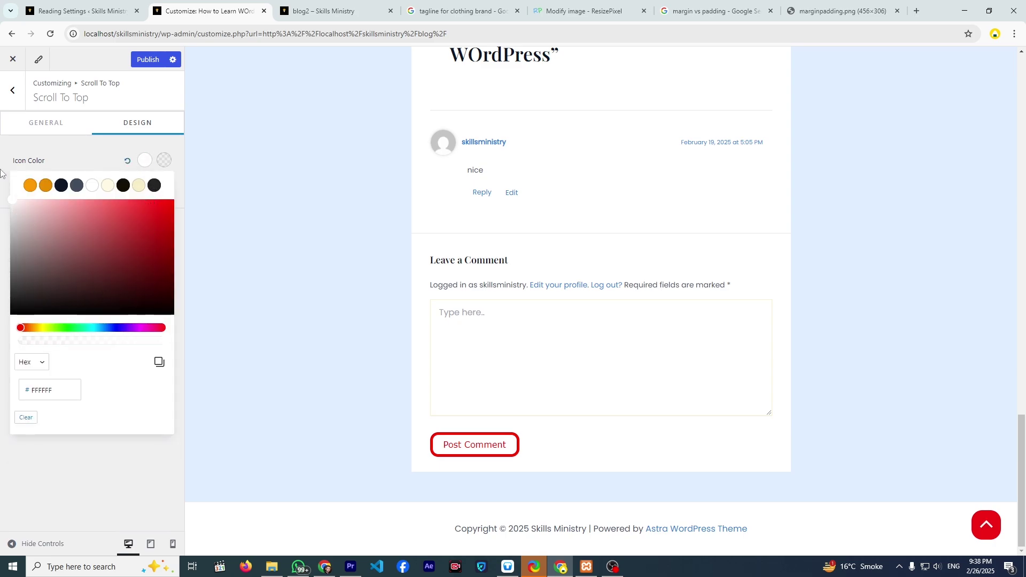
left_click(75, 163)
- Set the button's linked border radius to 1100 px so it turns round
left_click(66, 252)
left_click(38, 251)
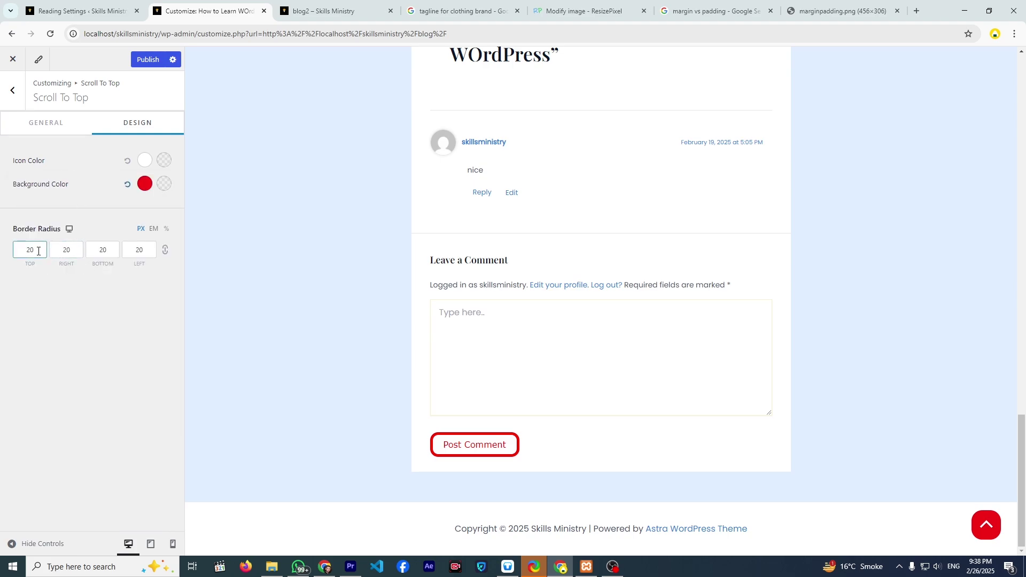
type("10")
left_click(38, 252)
type("10")
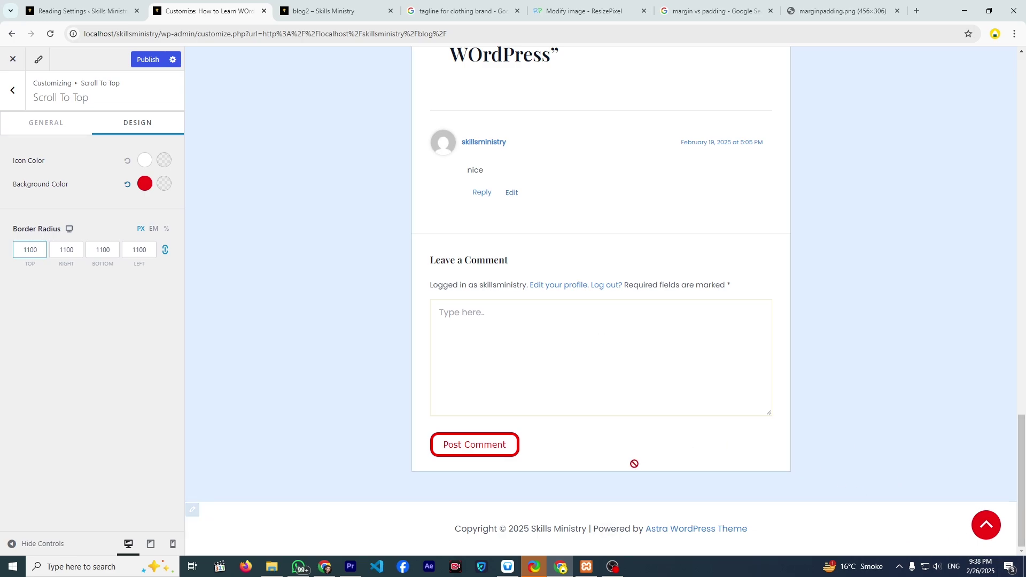
scroll(567, 347, "up", 5)
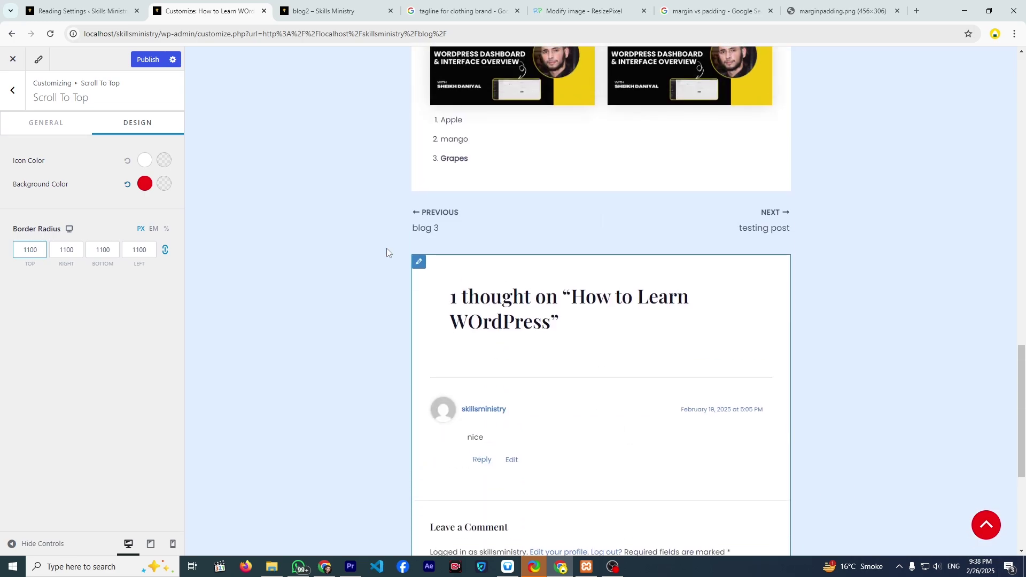
- Publish the scroll-to-top changes, browse Accessibility and Block Editor, then return to the main sections
left_click(148, 60)
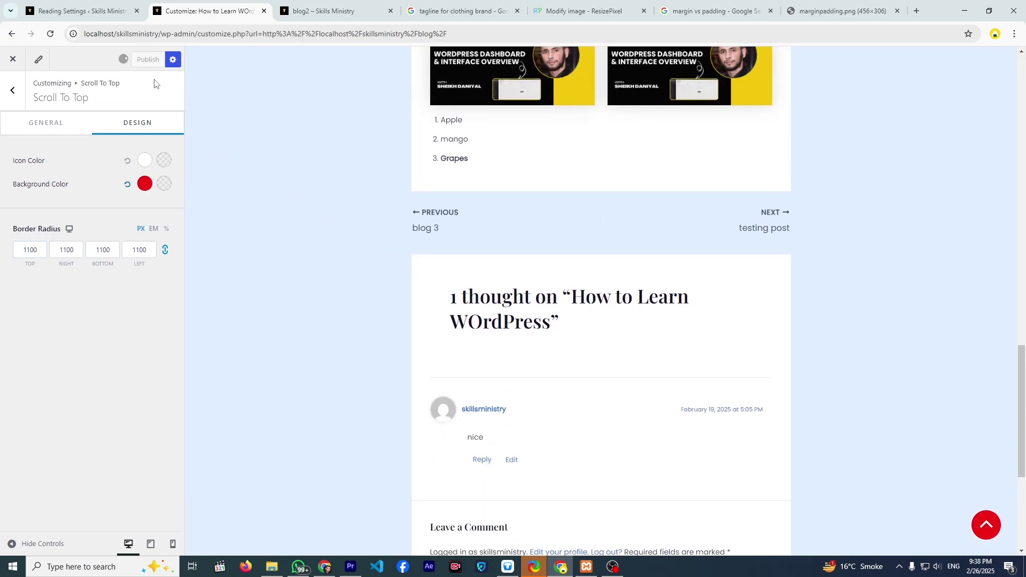
left_click(16, 97)
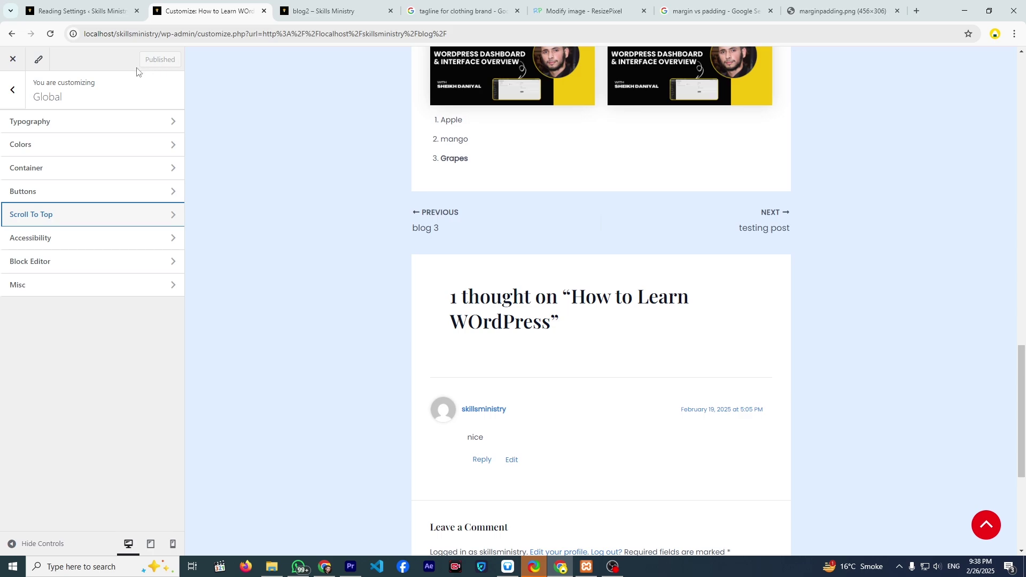
left_click(87, 238)
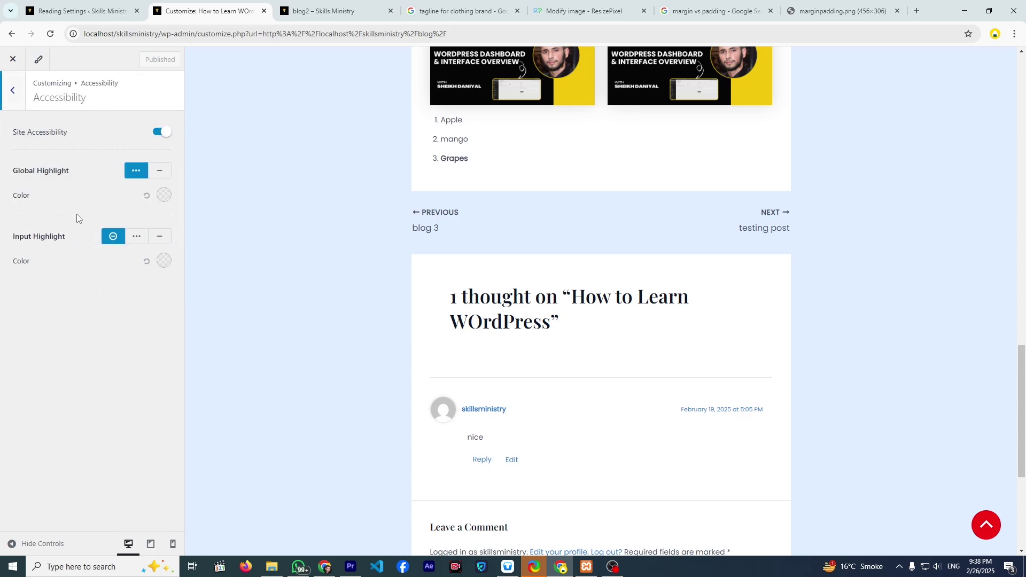
left_click(18, 97)
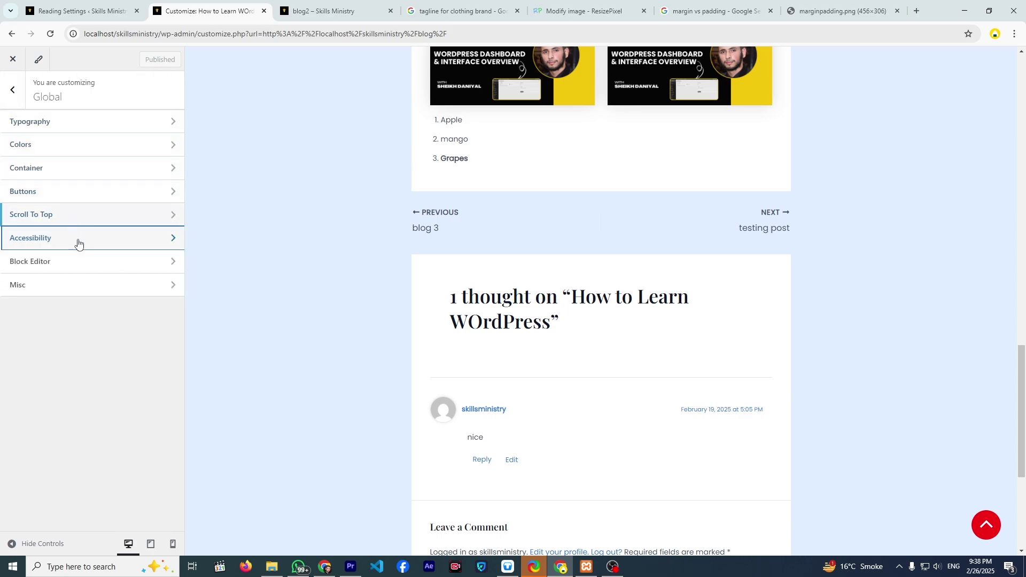
left_click(82, 269)
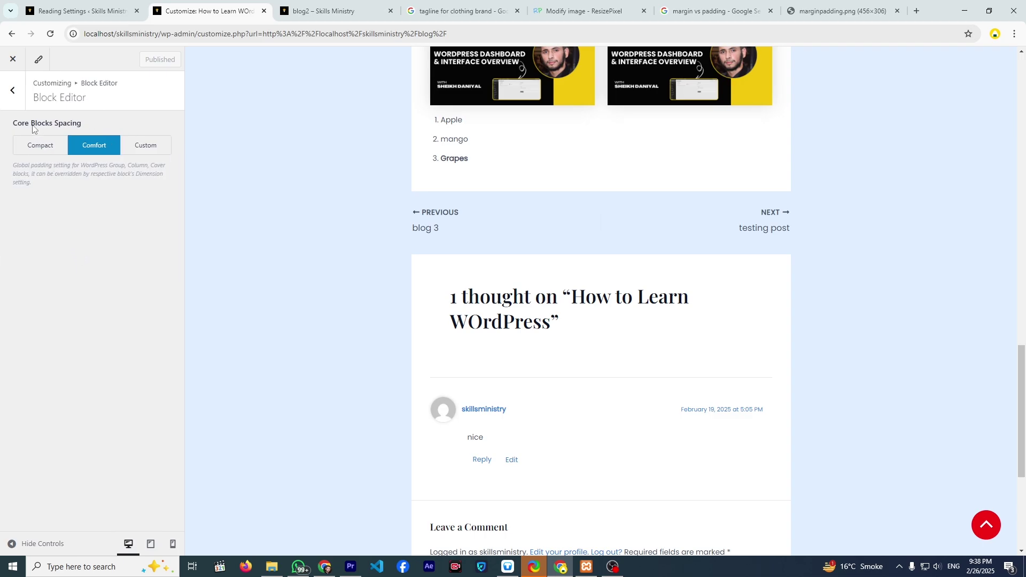
left_click(17, 106)
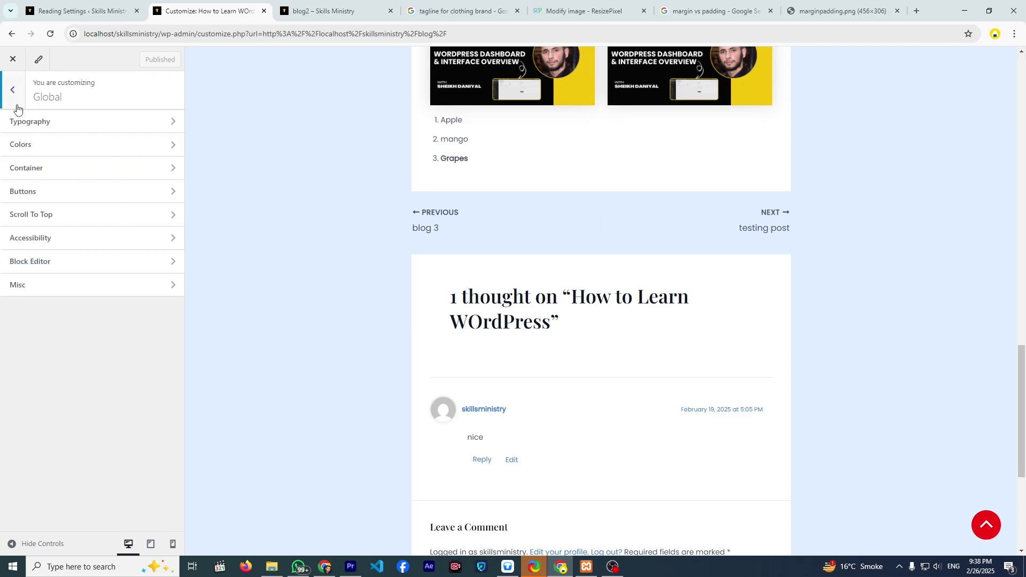
left_click(16, 107)
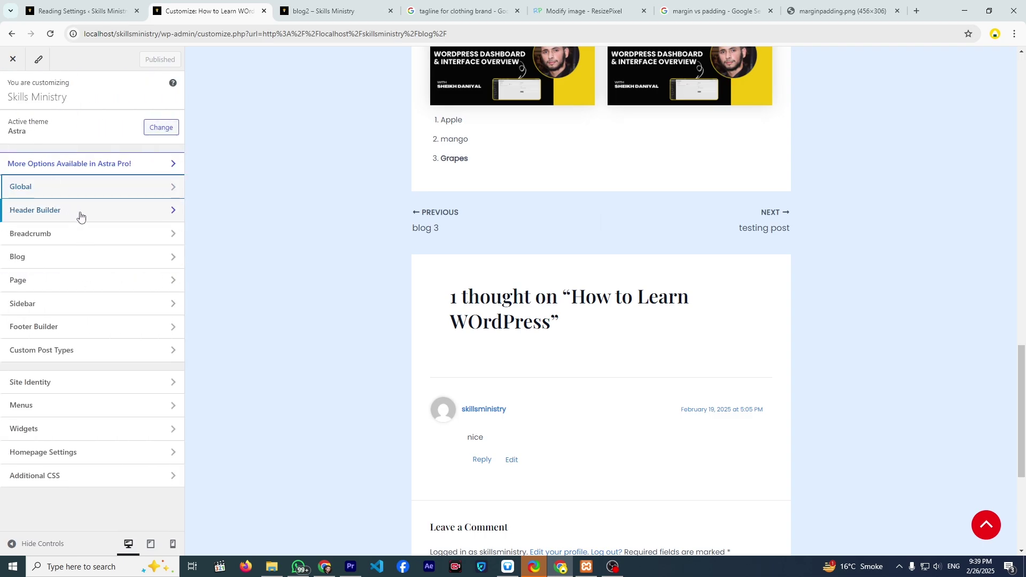
scroll(292, 292, "up", 20)
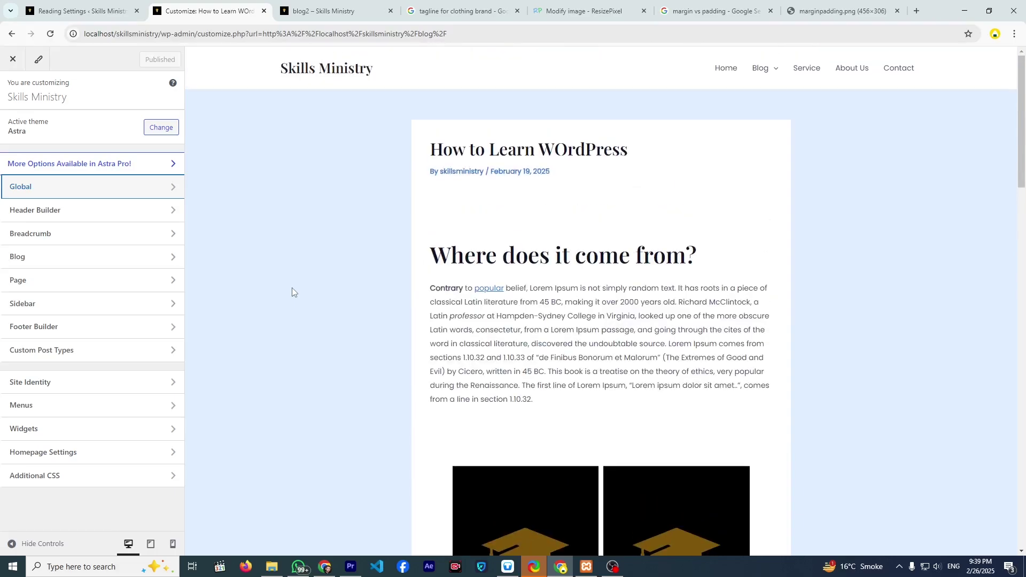